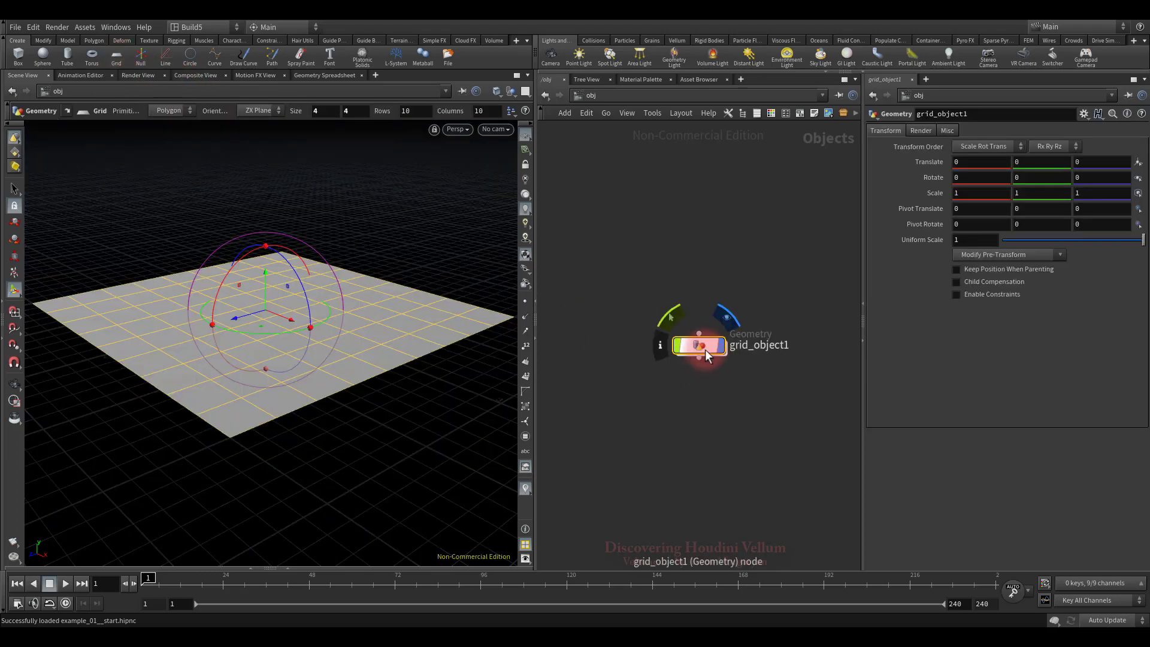
Inside grid_object1, add a Vellum Configure Cloth node below grid1 and wire the grid into its first input
double_click(705, 349)
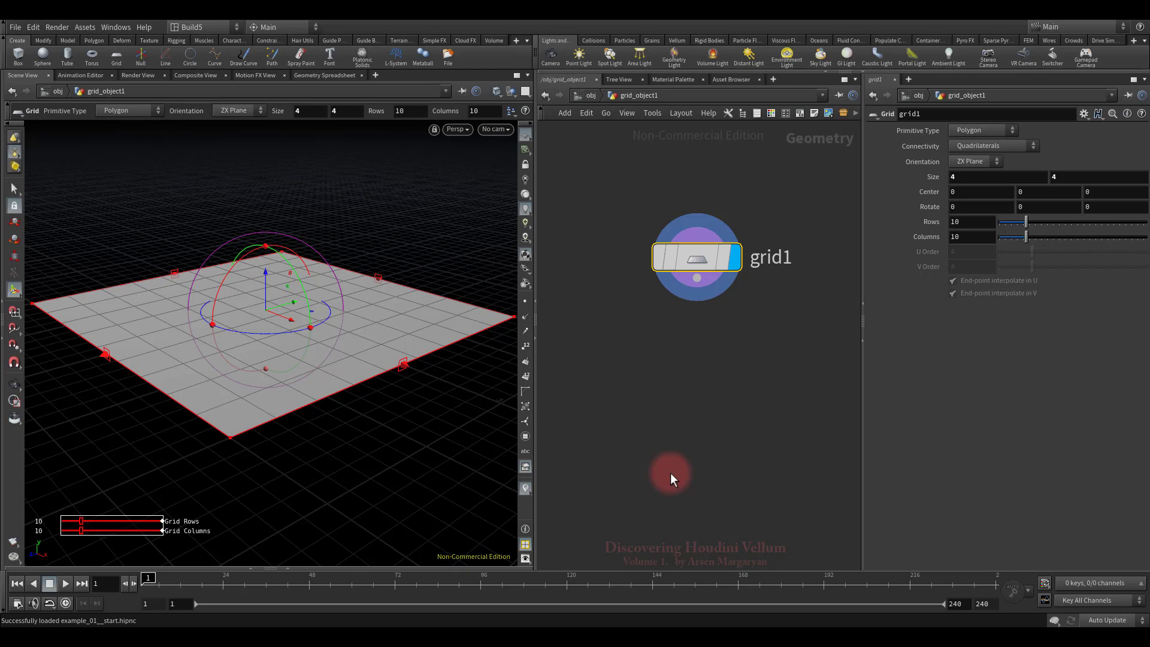
key("Tab")
type("vell")
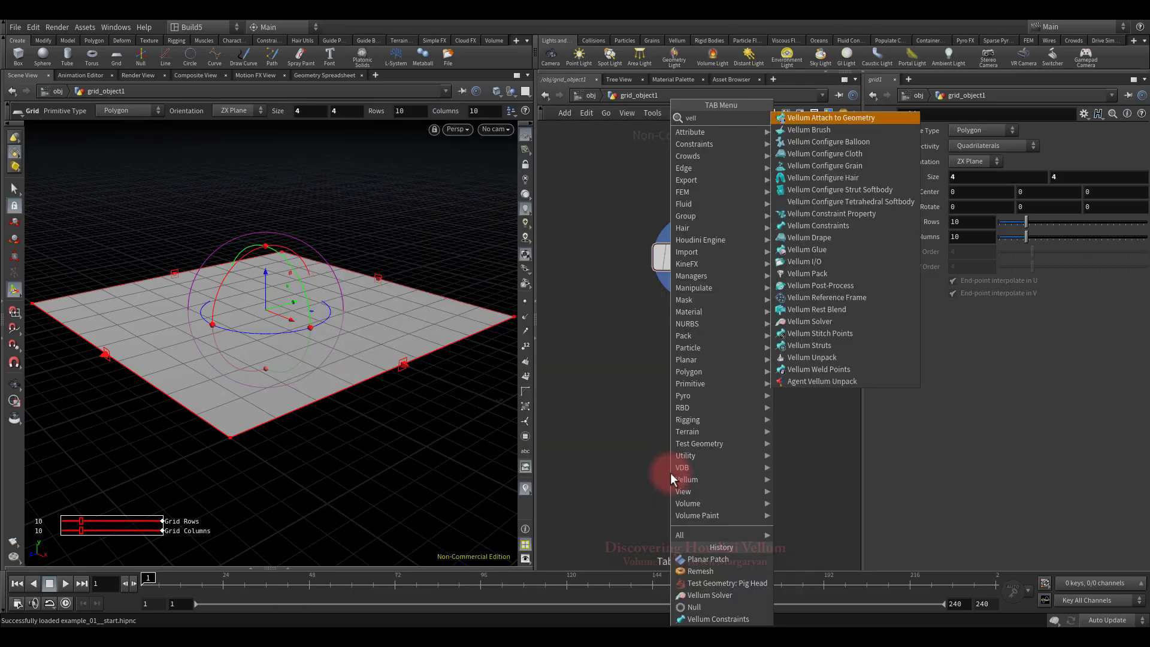
left_click(825, 157)
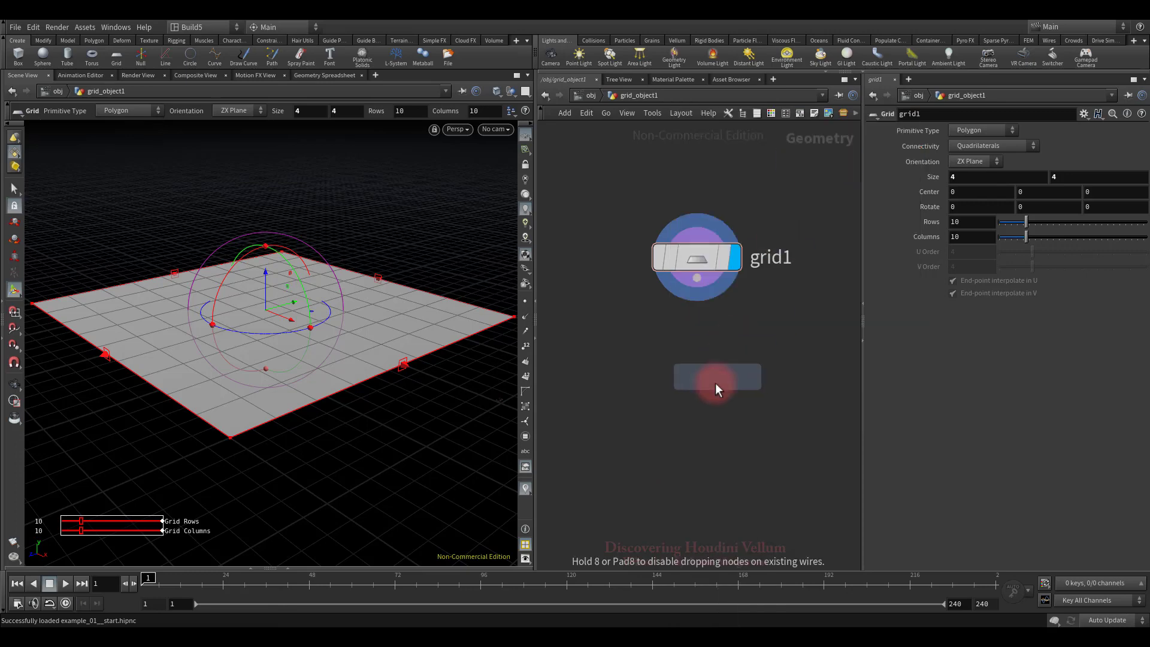
left_click(691, 387)
left_click(697, 279)
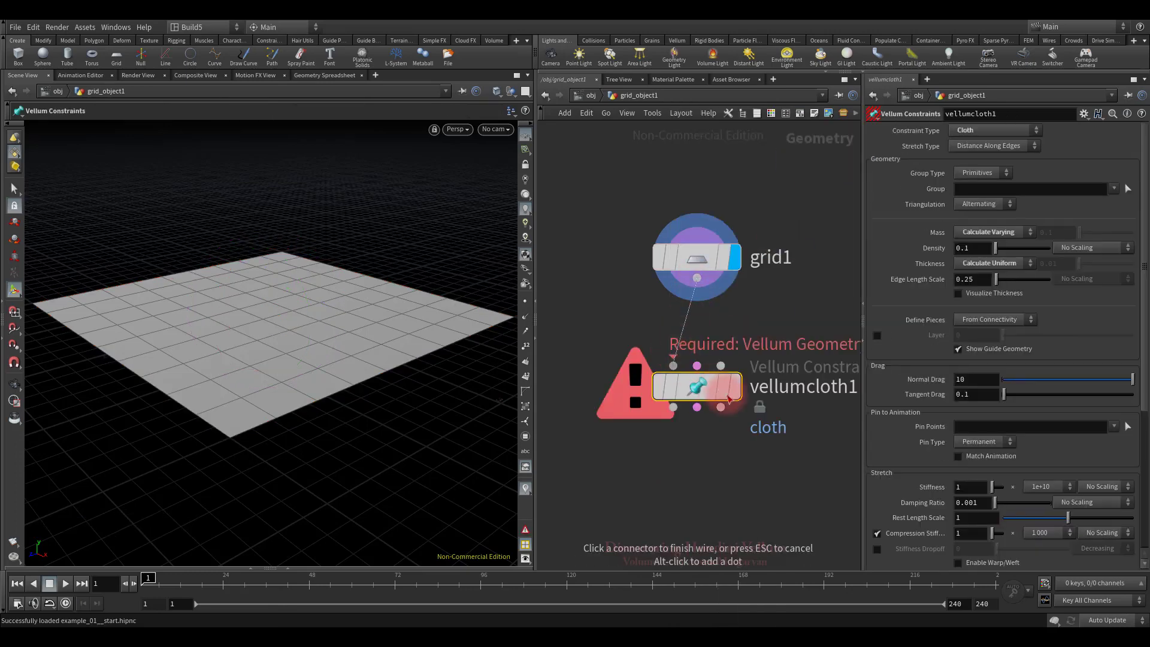
left_click(673, 365)
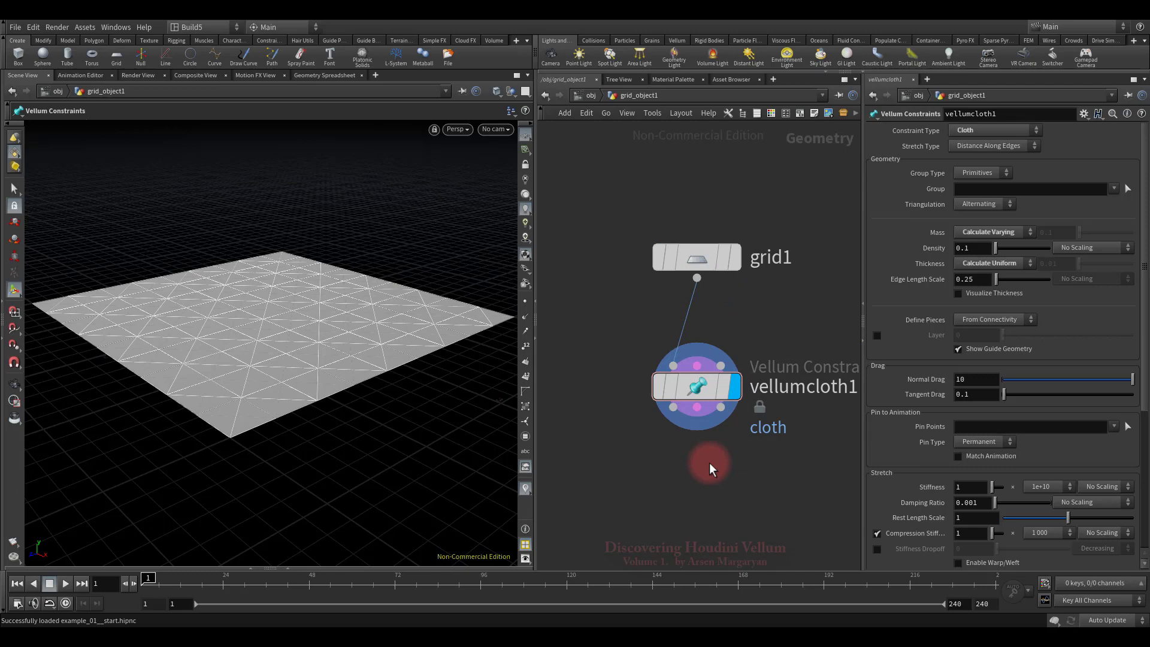
Try a separate Vellum Constraints node with its constraint type set to Cloth, and remove it
left_click(1002, 130)
left_click(1003, 129)
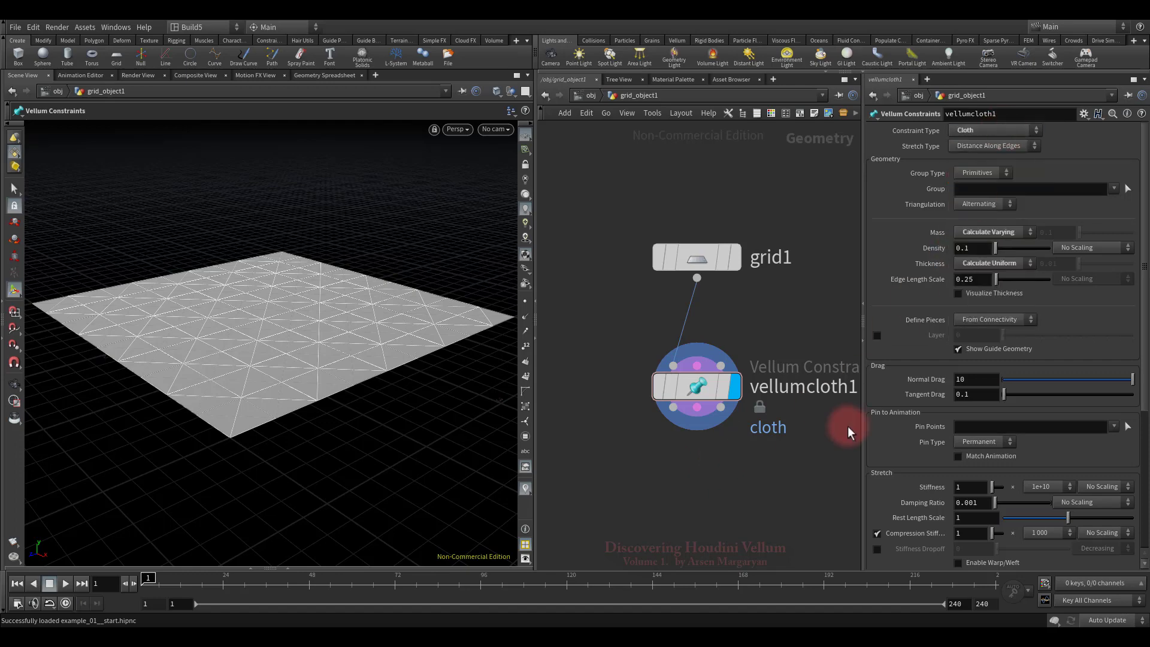
scroll(818, 447, "down", 2)
middle_click_drag(817, 447, 702, 381)
key("Tab")
type("vell")
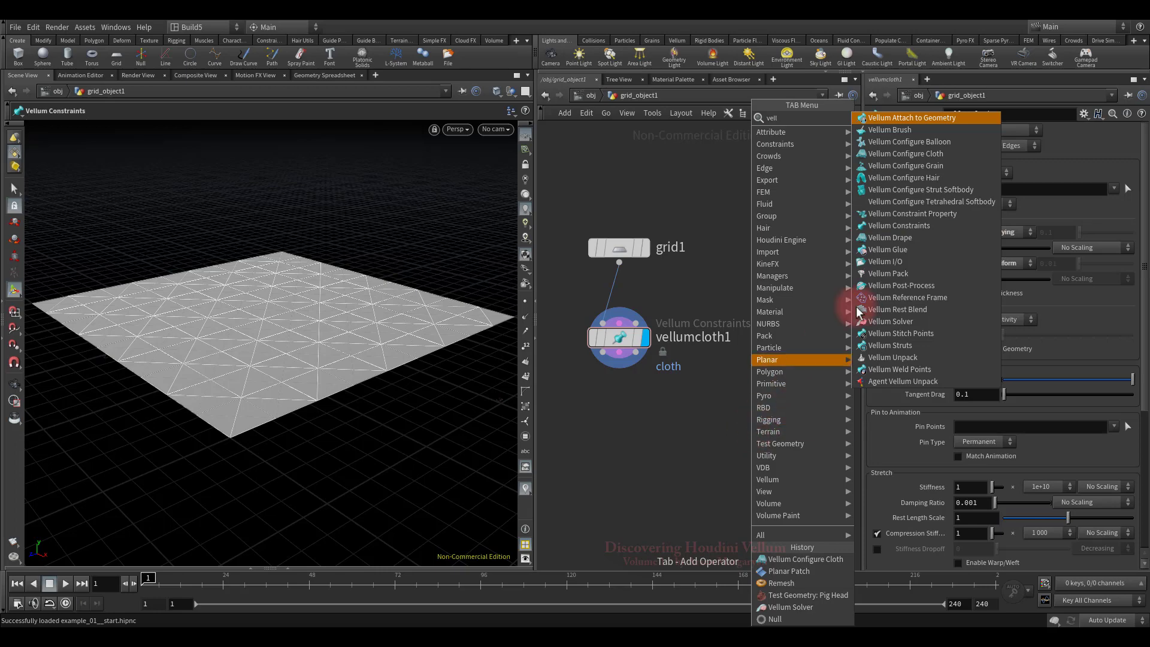
left_click(902, 225)
left_click(793, 363)
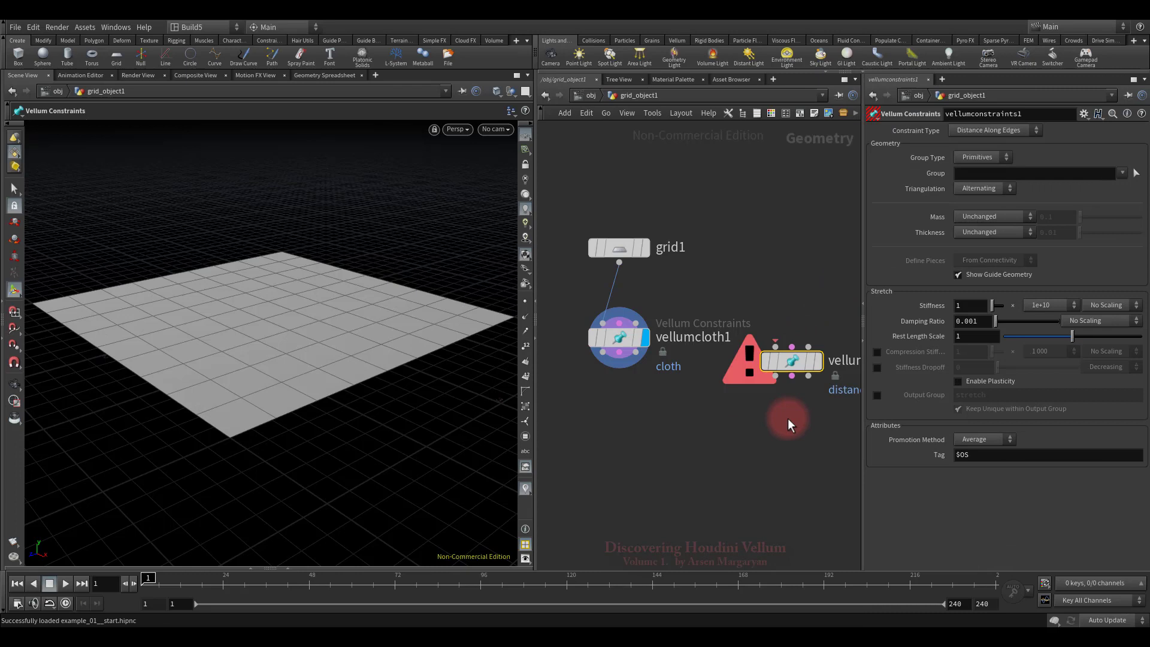
left_click(990, 130)
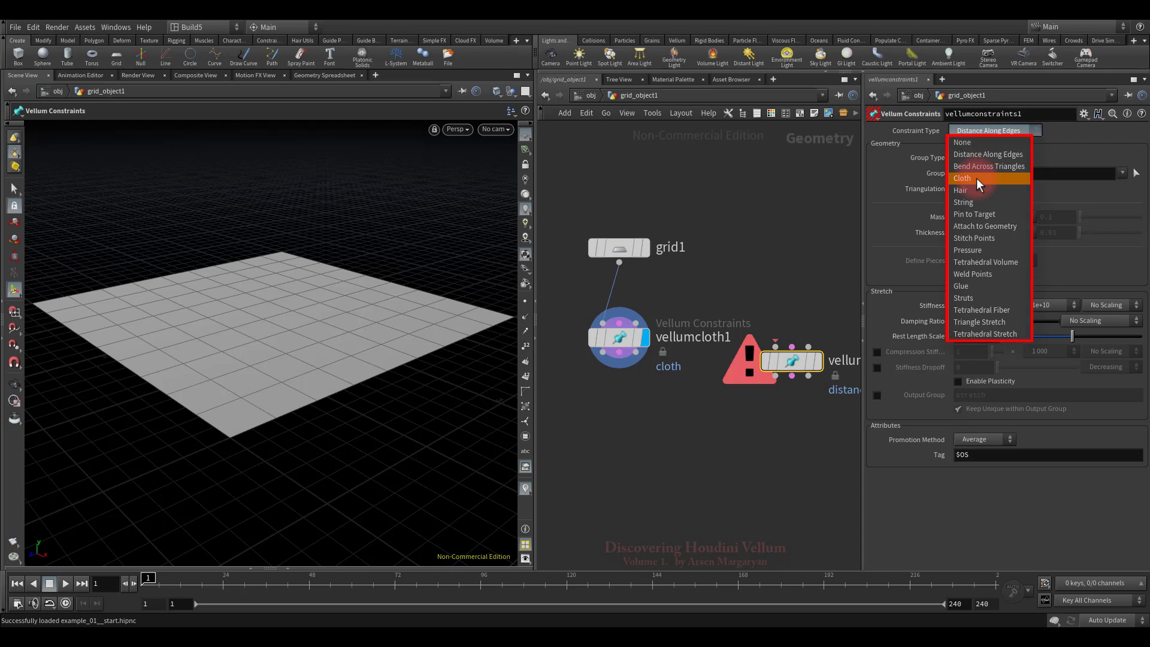
left_click(977, 178)
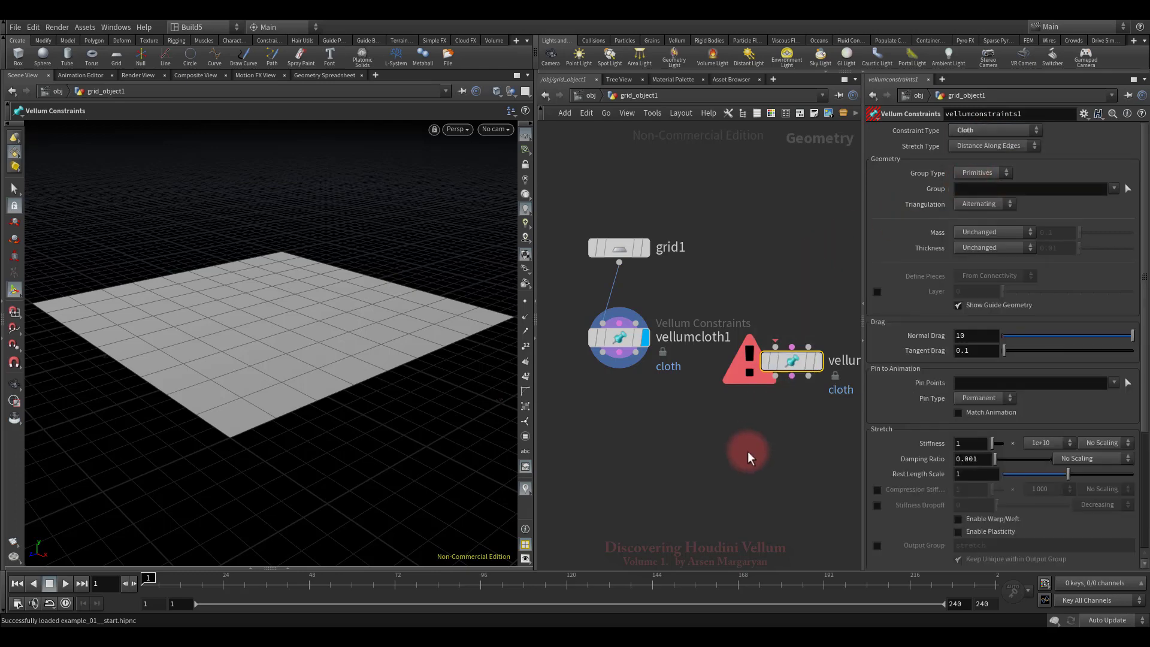
key("Delete")
key("h")
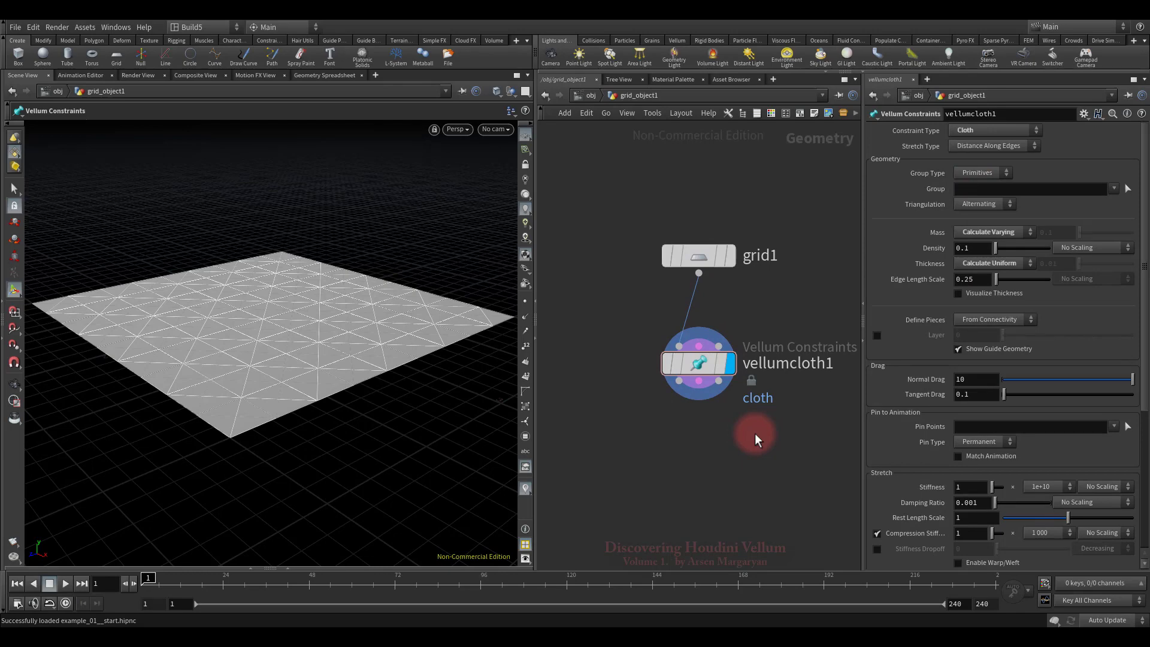
Toggle Show Guide Geometry on vellumcloth1 off and on to compare the constraint display
left_click(958, 349)
left_click(958, 349)
left_click(958, 349)
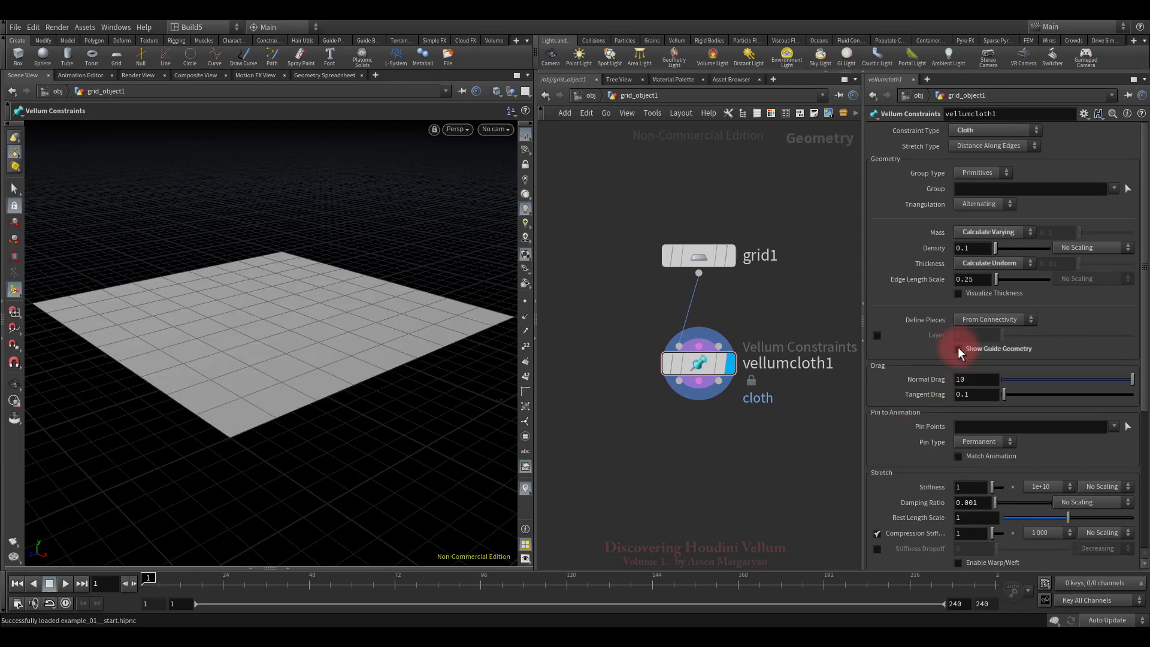
left_click(958, 349)
left_click(959, 349)
left_click(958, 349)
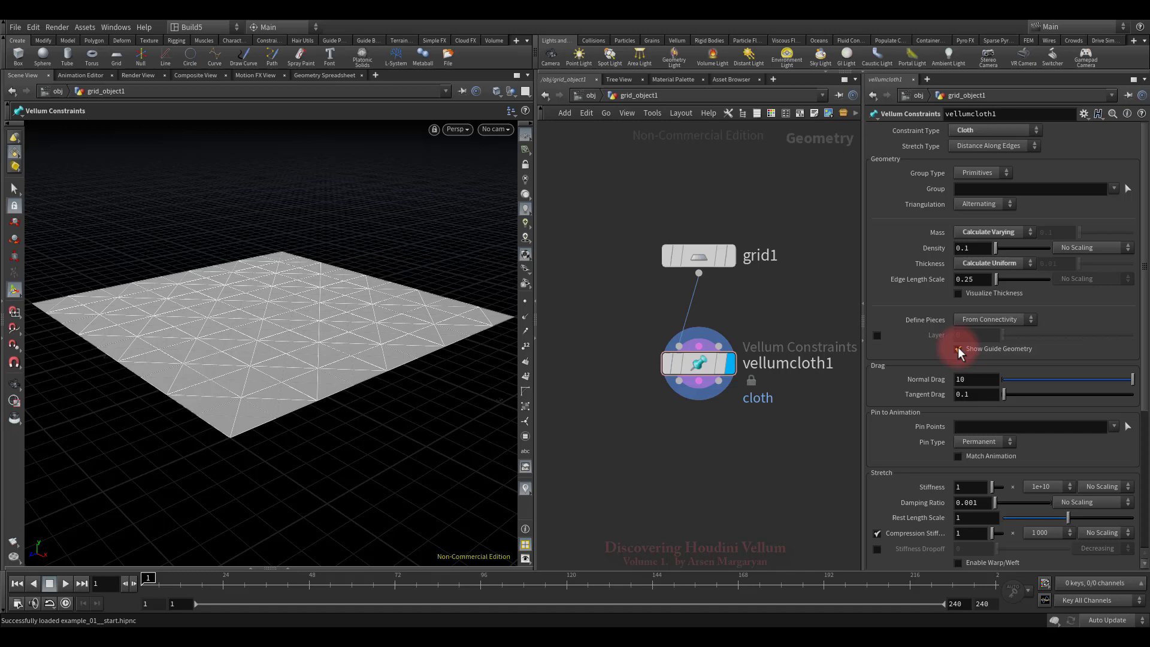
Add a Null node wired to the first output of vellumcloth1 and display it
middle_click_drag(765, 443, 757, 412)
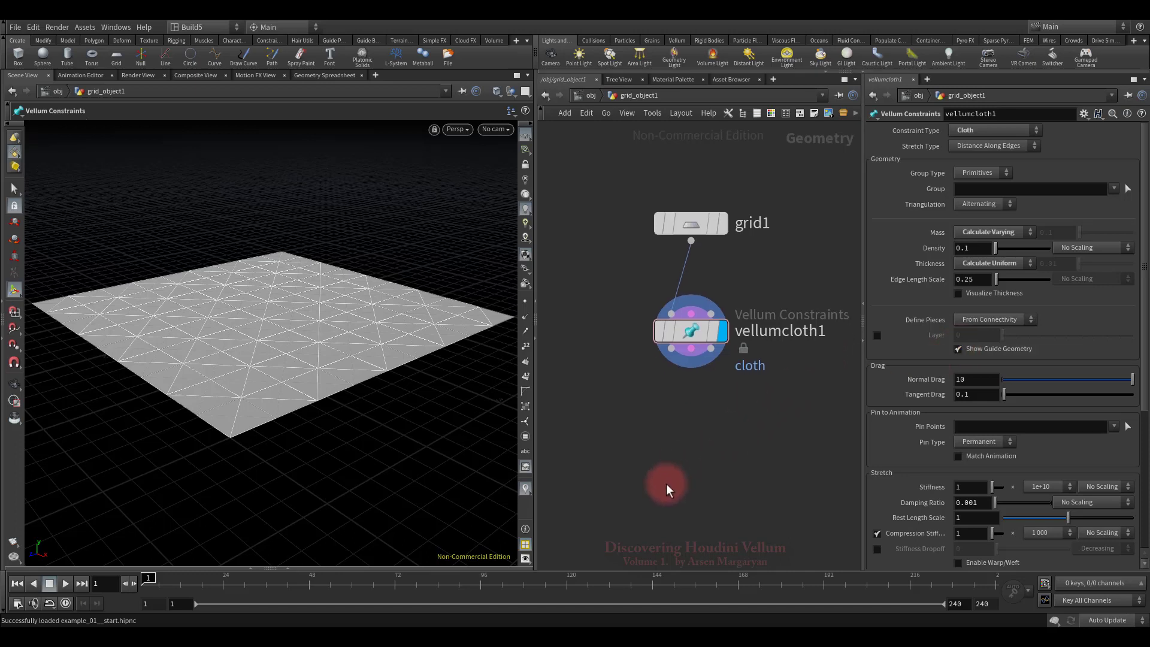
key("Tab")
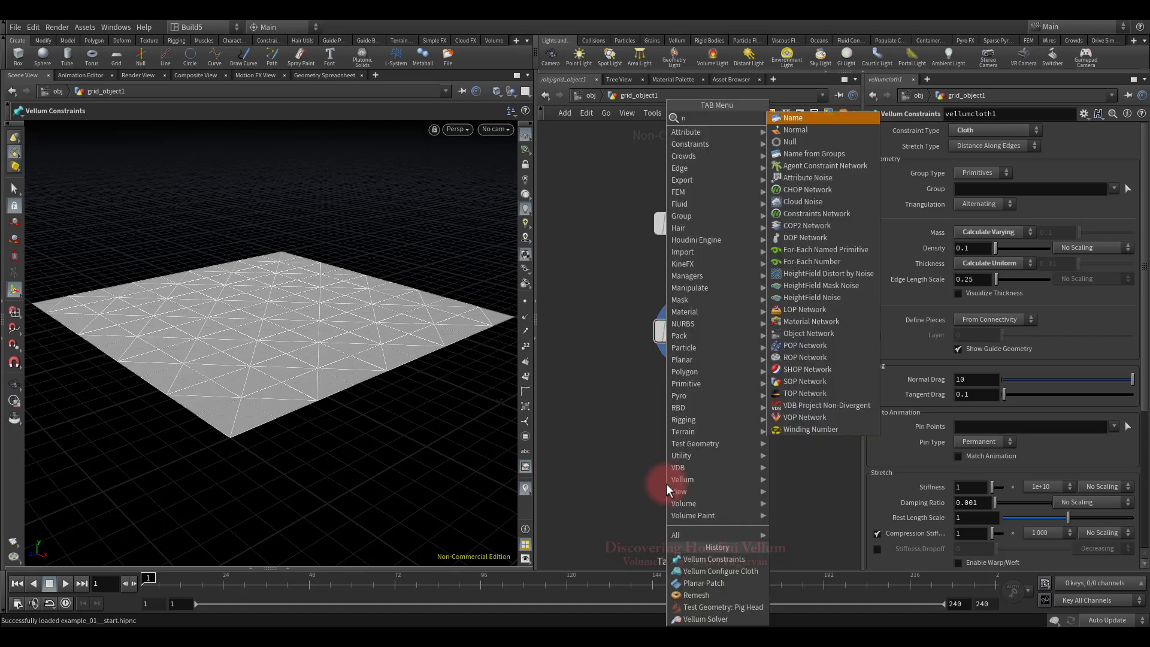
left_click(788, 118)
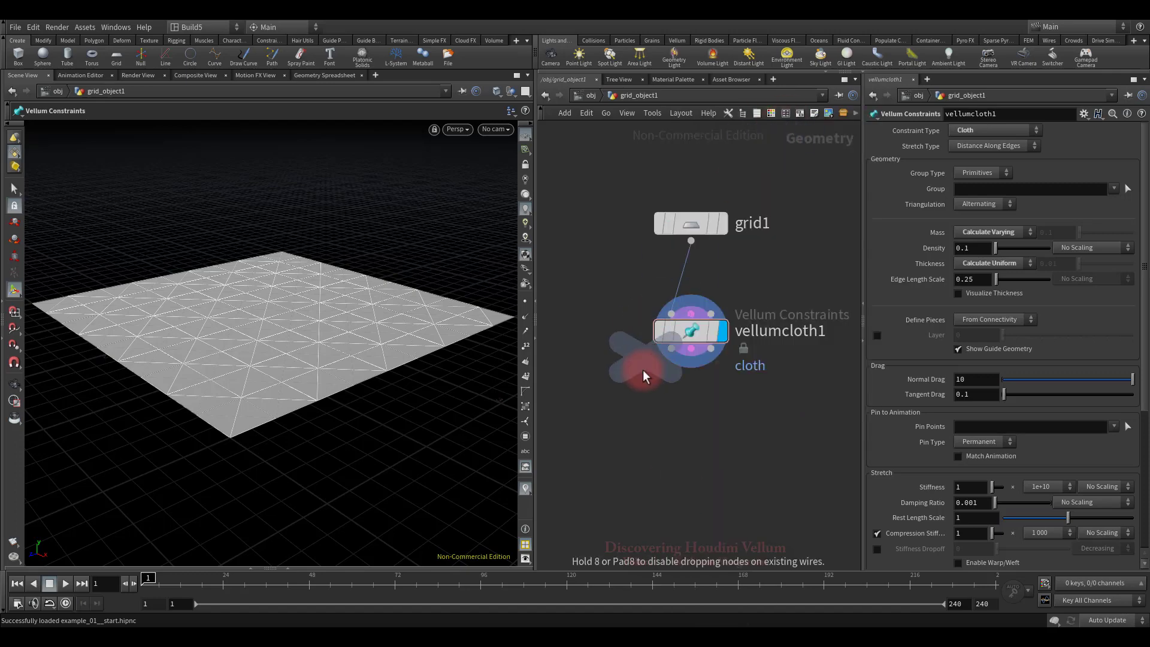
left_click(638, 430)
left_click(671, 348)
left_click(639, 407)
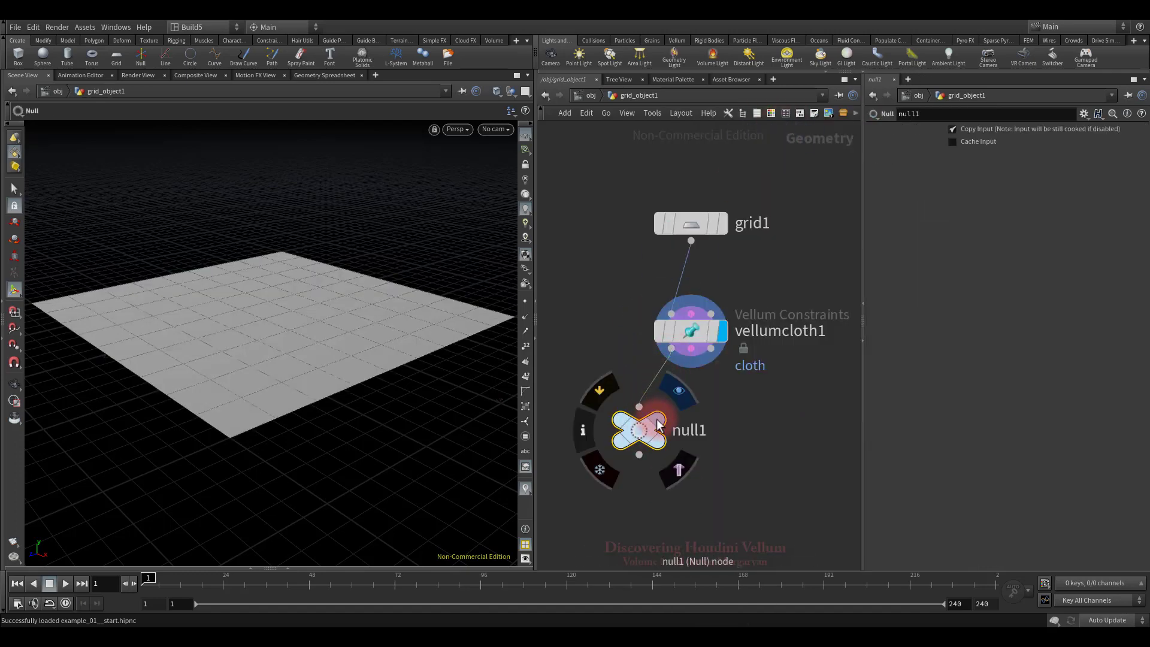
left_click(371, 345)
mouse_move(371, 345)
left_mouse_down("alt")
mouse_move(360, 360)
mouse_move(361, 338)
left_mouse_up("alt")
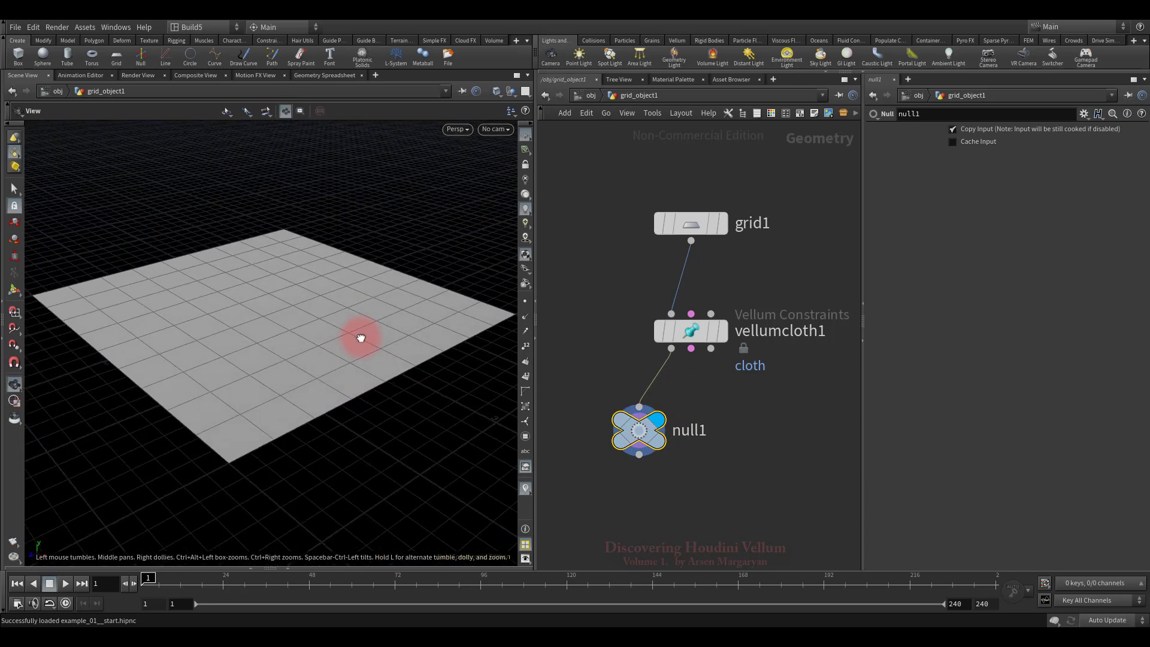
Inspect the node info of null1 and grid1 to compare their point attributes
left_click(639, 430)
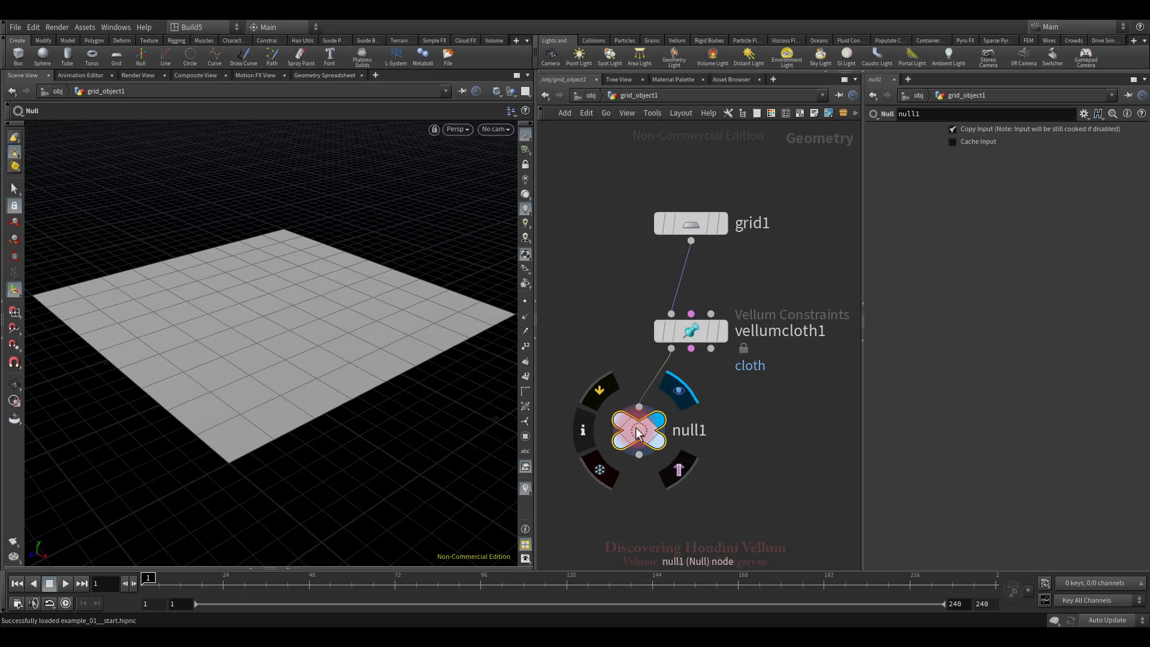
middle_click(639, 431)
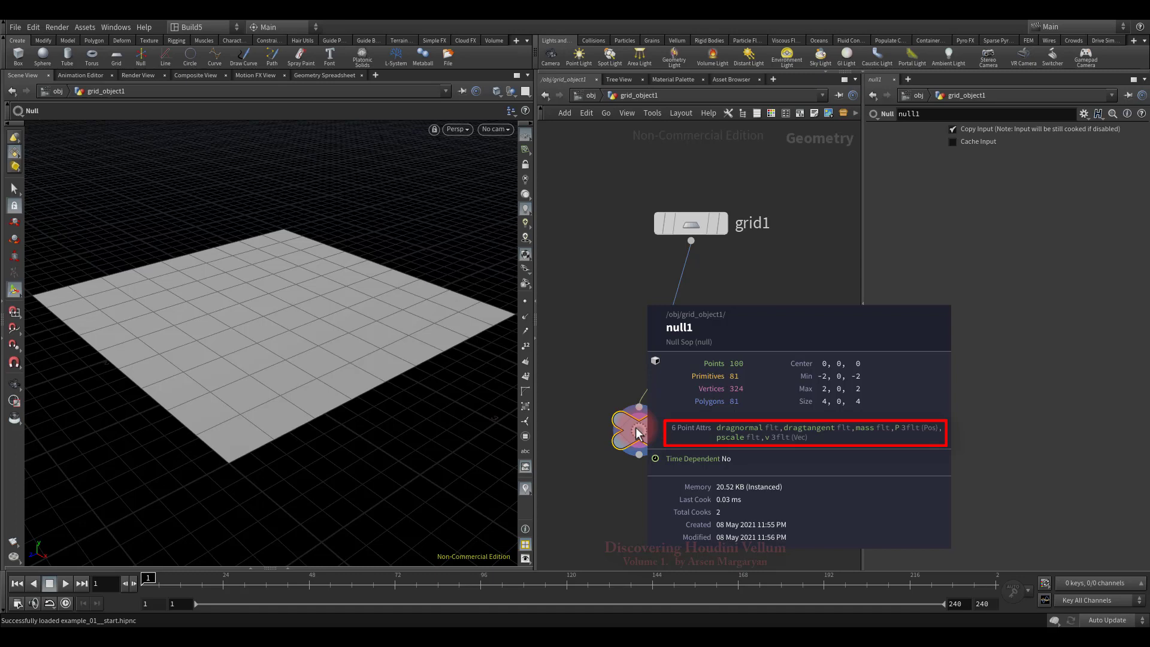
middle_click(692, 226)
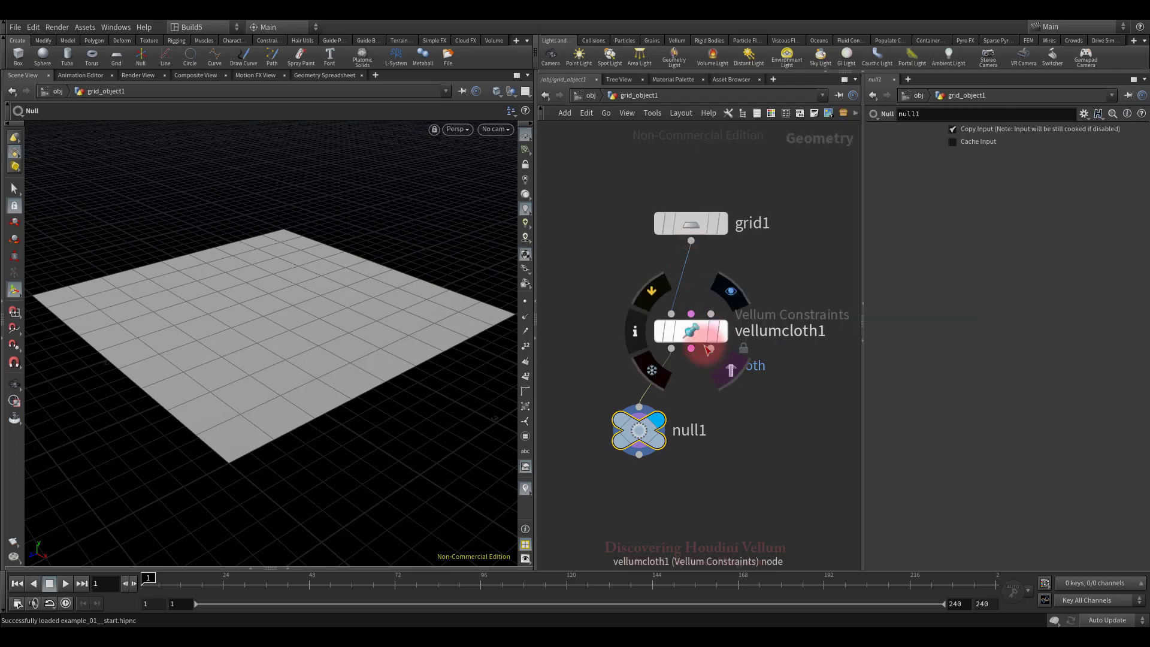
Rewire null1 to the second output of vellumcloth1 and inspect the primitive attributes of the constraint geometry
left_click_drag(691, 349, 691, 444)
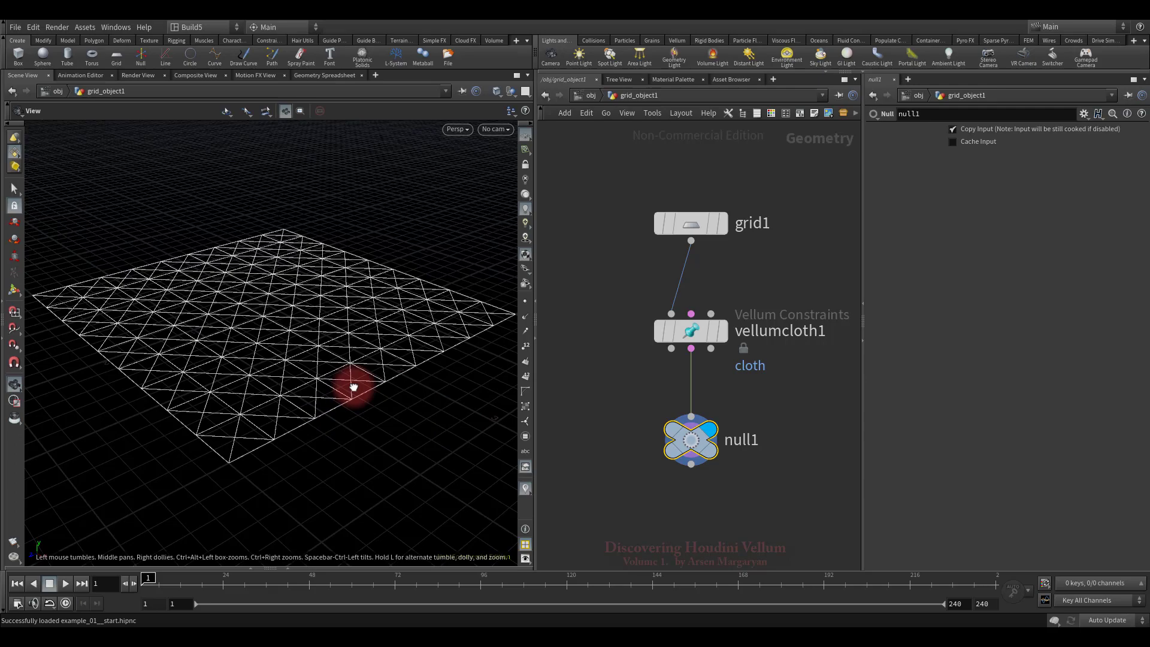
mouse_move(352, 386)
left_mouse_down()
mouse_move(265, 383)
mouse_move(303, 386)
mouse_move(326, 342)
mouse_move(390, 370)
mouse_move(380, 354)
mouse_move(386, 365)
mouse_move(360, 376)
left_mouse_up()
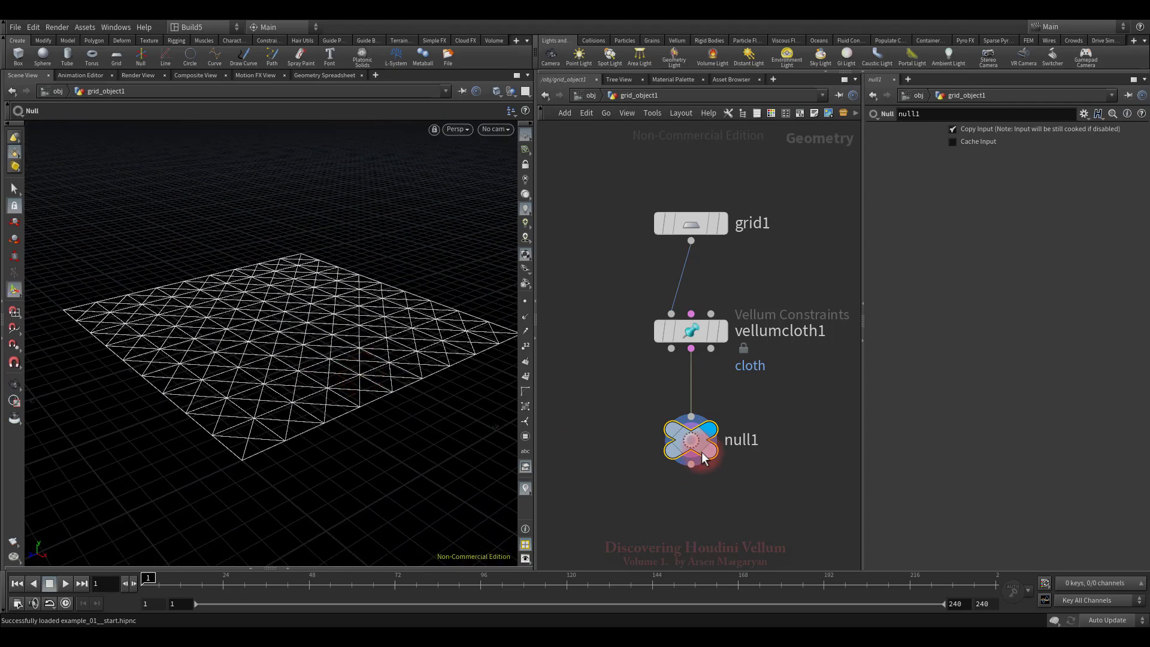
middle_click_drag(690, 441, 690, 442)
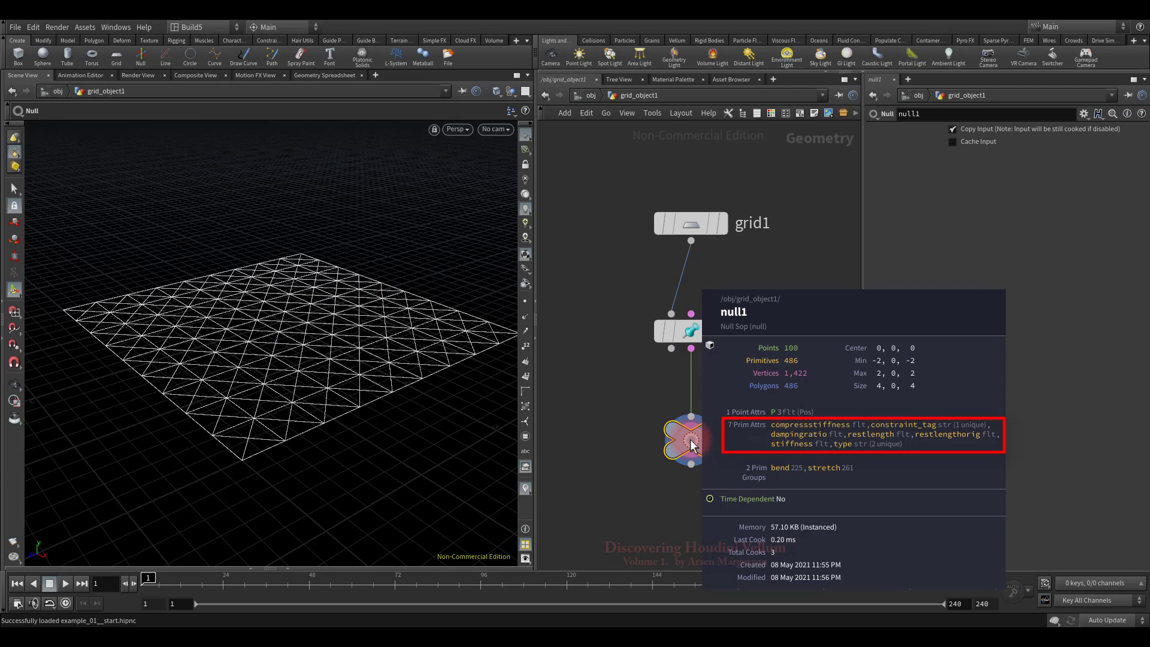
middle_click_drag(691, 440, 691, 440)
Try the constraint types Distance Along Edges, Hair, Pressure and Triangle Stretch on vellumcloth1, and return it to Cloth
left_click_drag(601, 293, 762, 377)
left_click(987, 133)
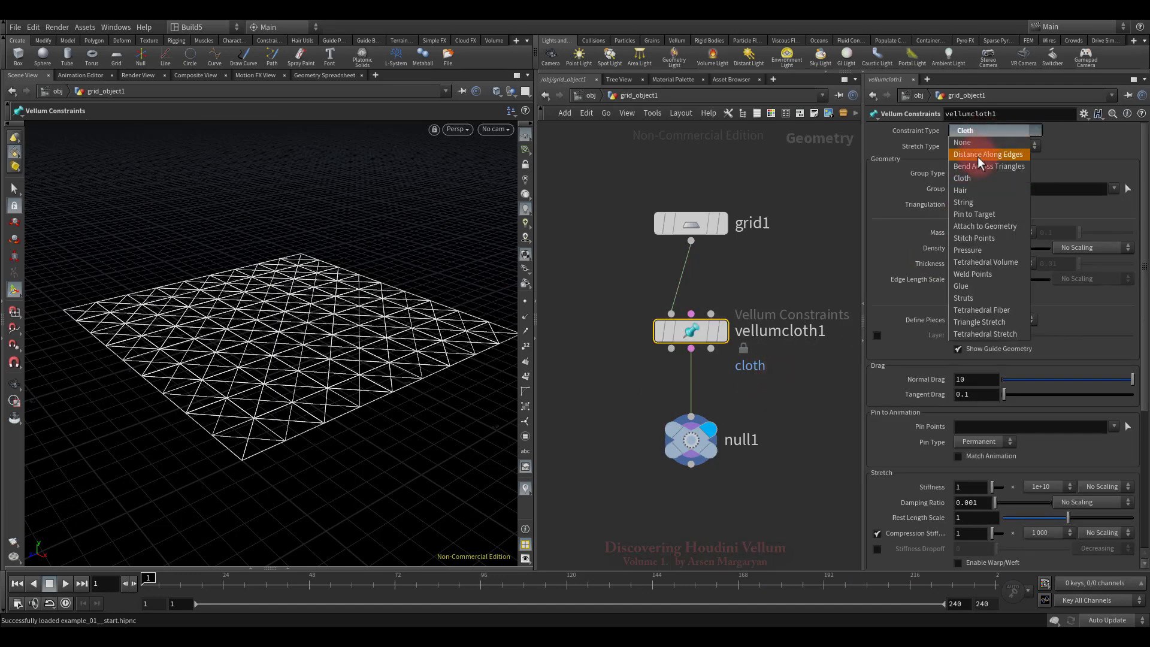
left_click(978, 157)
left_click(978, 133)
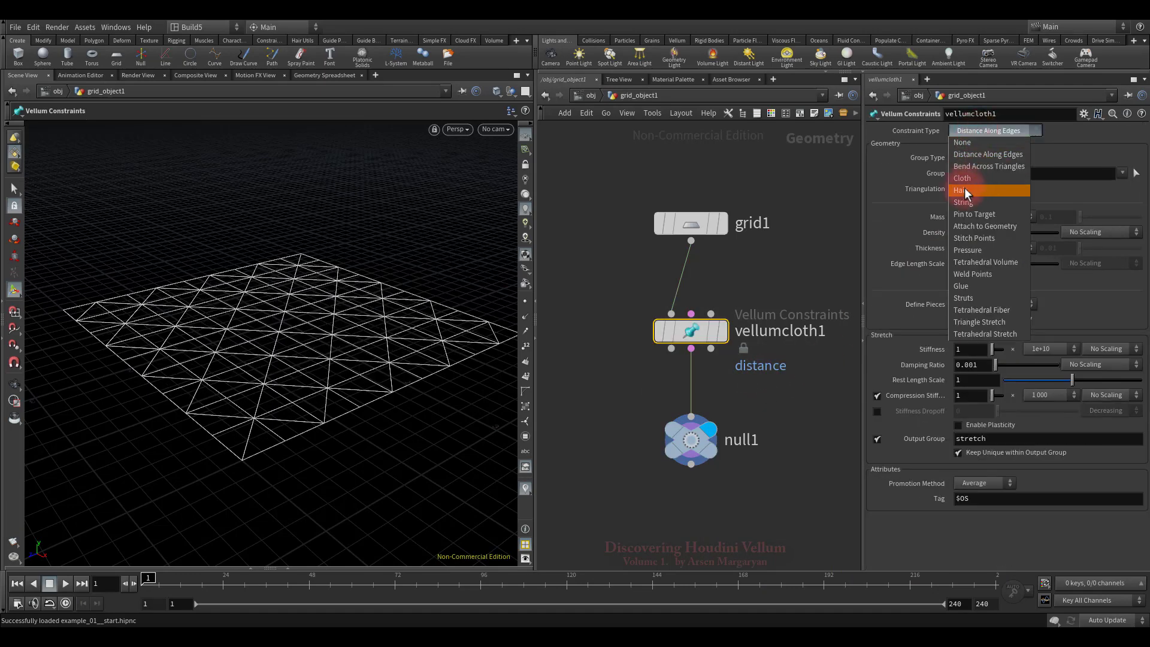
left_click(965, 188)
left_click(981, 131)
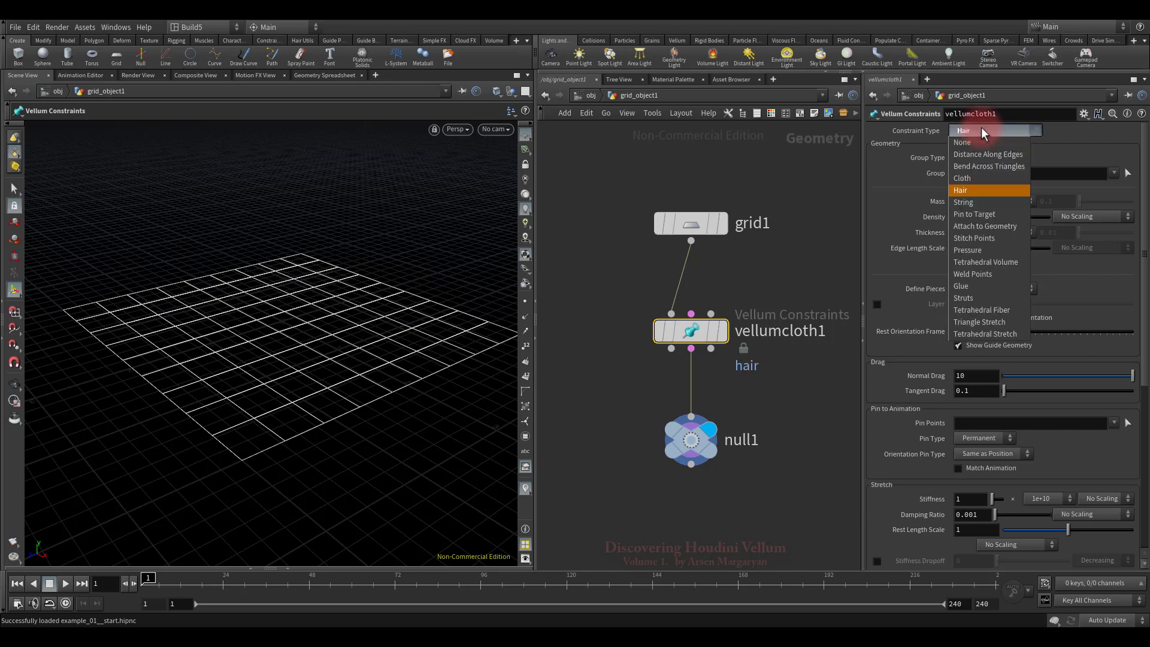
left_click(970, 250)
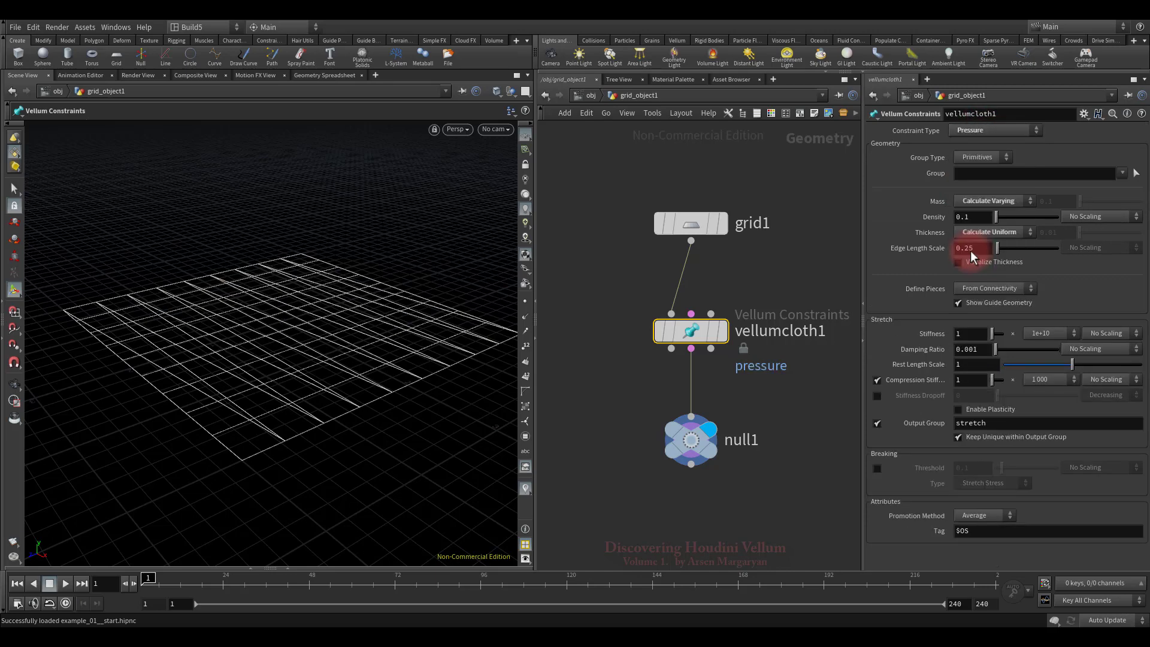
left_click(989, 133)
left_click(983, 322)
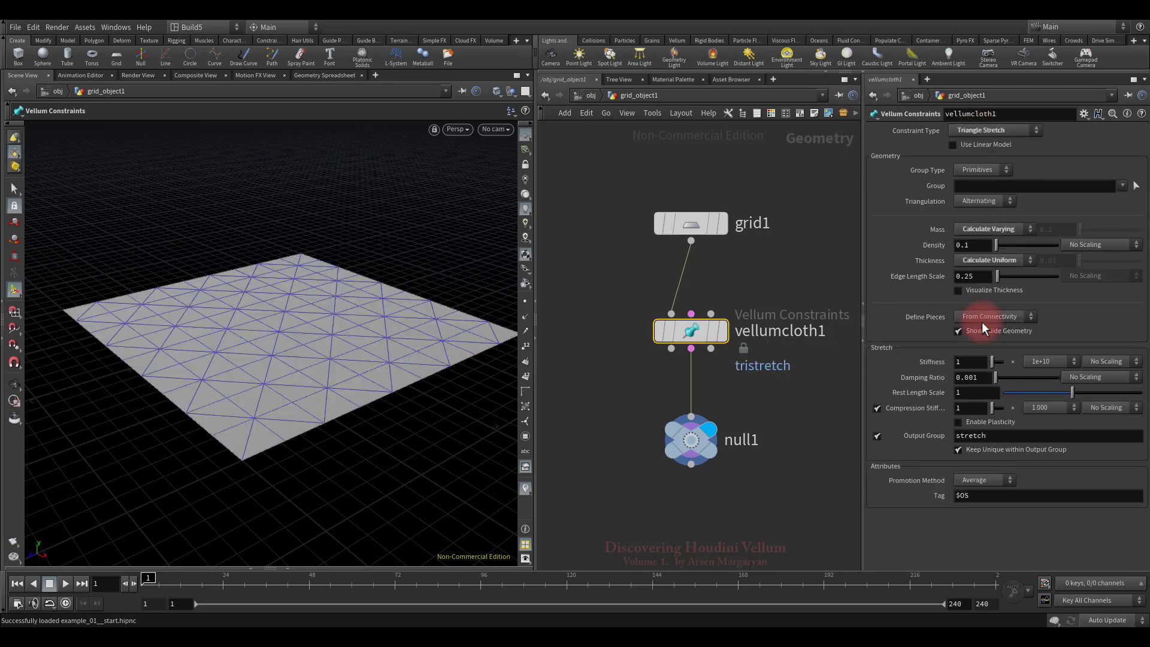
left_click(984, 129)
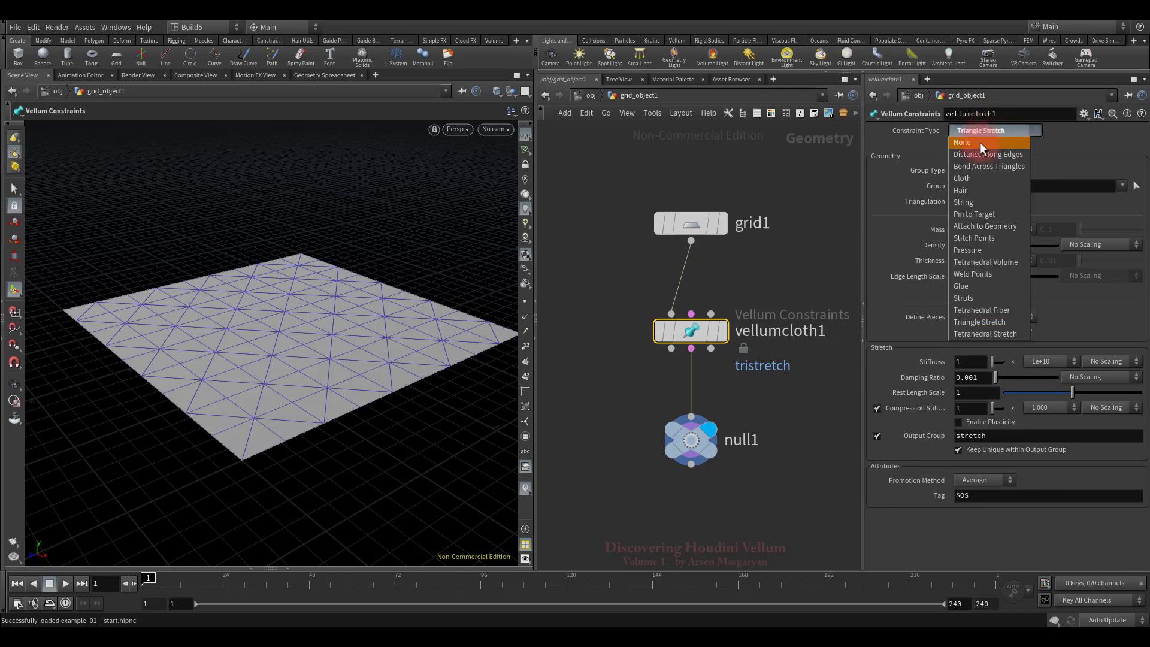
left_click(970, 178)
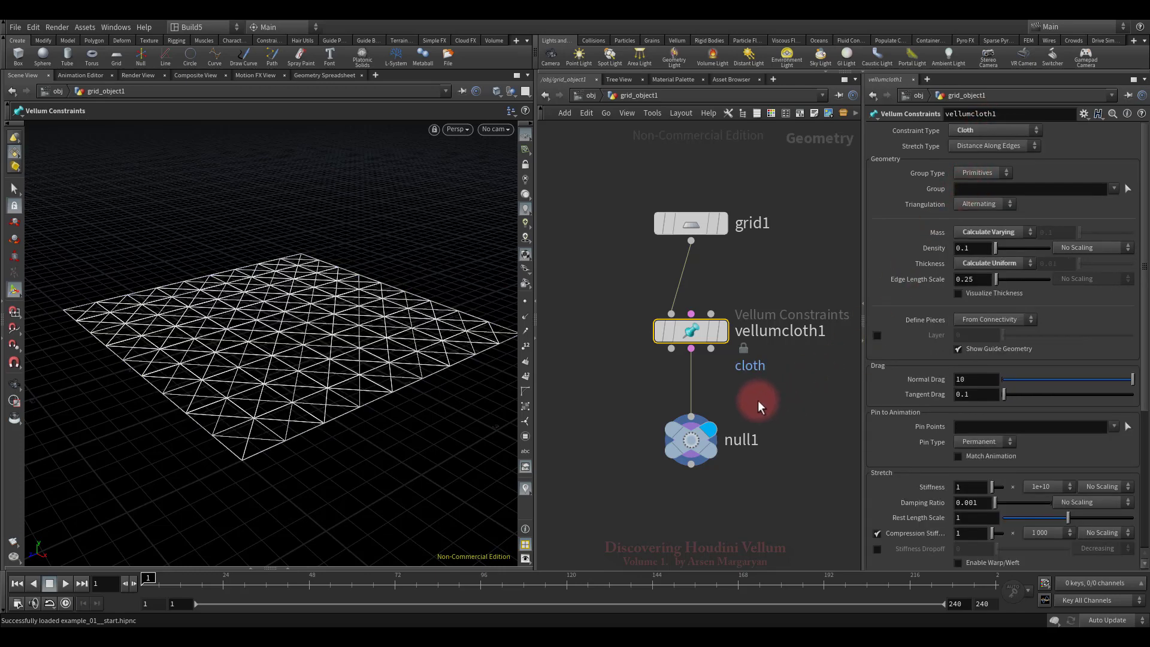
Rewire null1 to the third output of vellumcloth1 and inspect its node info
left_click(711, 349)
left_click(699, 407)
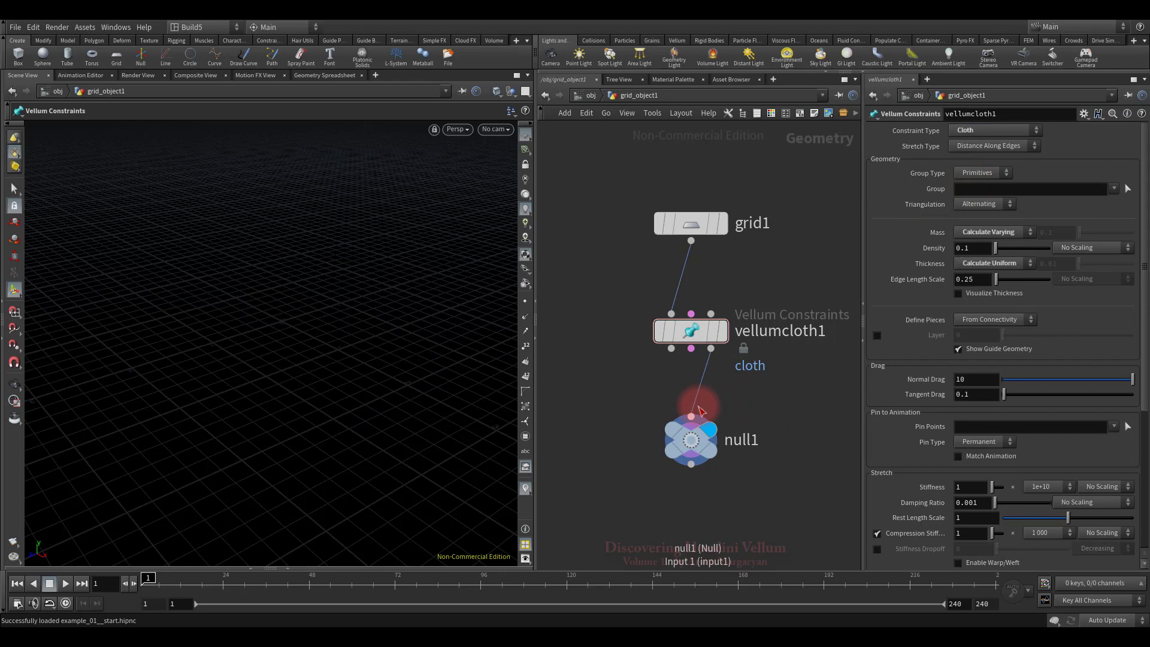
middle_click(697, 441)
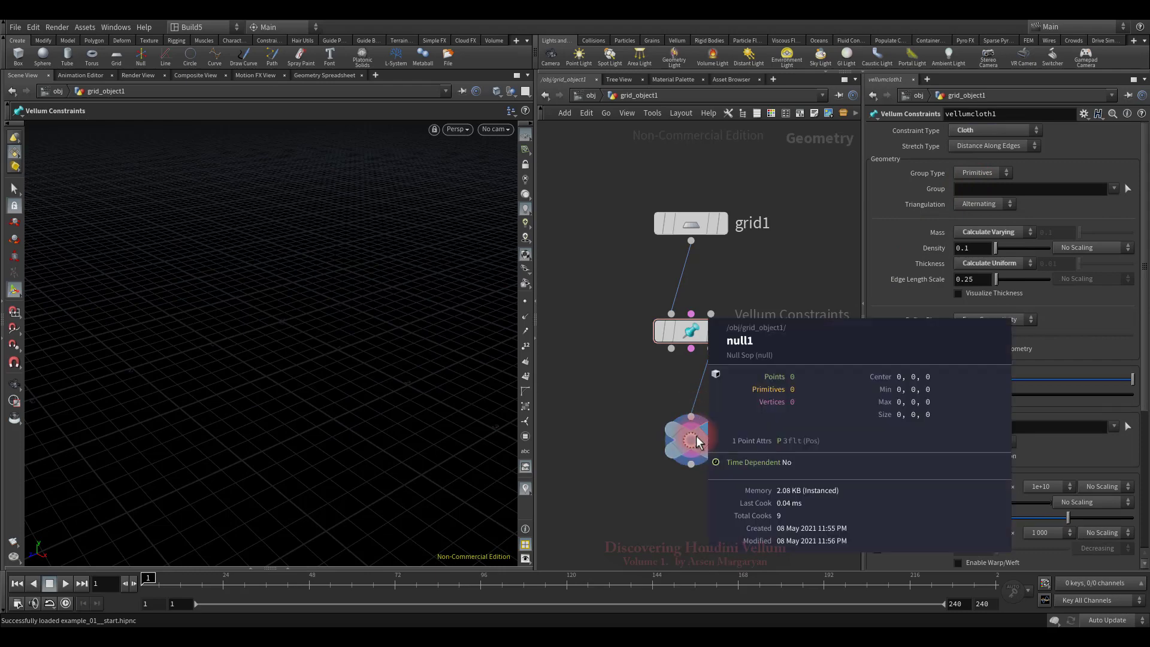
Delete null1 from the network
middle_click_drag(736, 417, 751, 387)
left_click_drag(646, 371, 740, 440)
key("Delete")
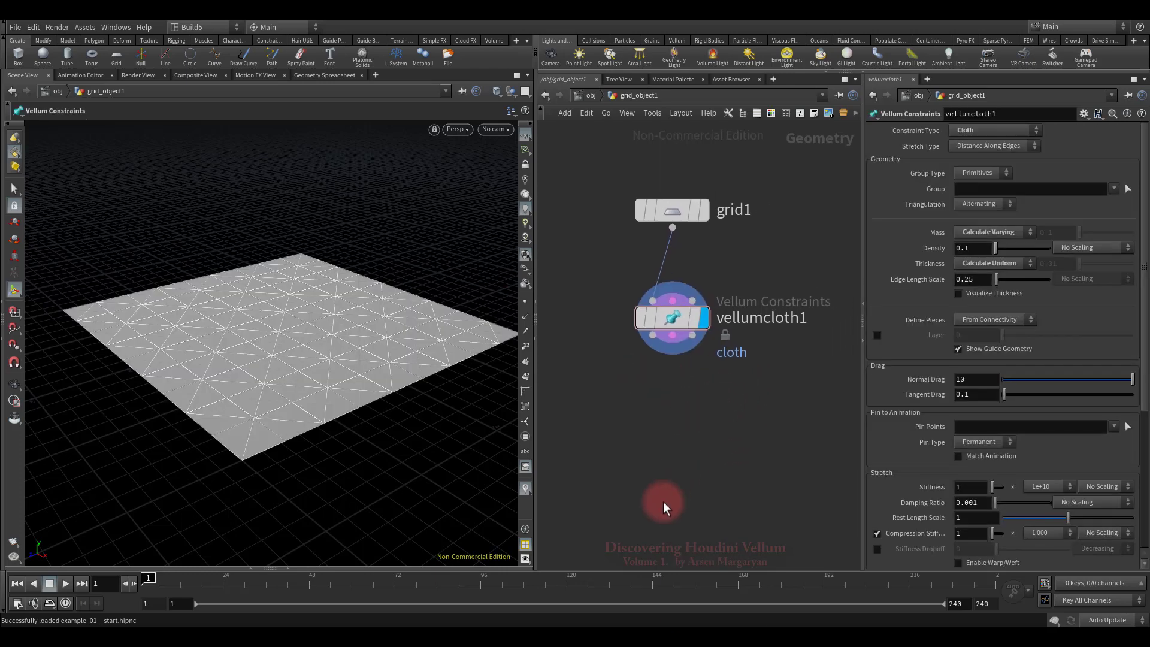
Add a Vellum Solver node below vellumcloth1 and connect all three cloth outputs to its matching inputs
key("Tab")
type("vell")
left_click(805, 322)
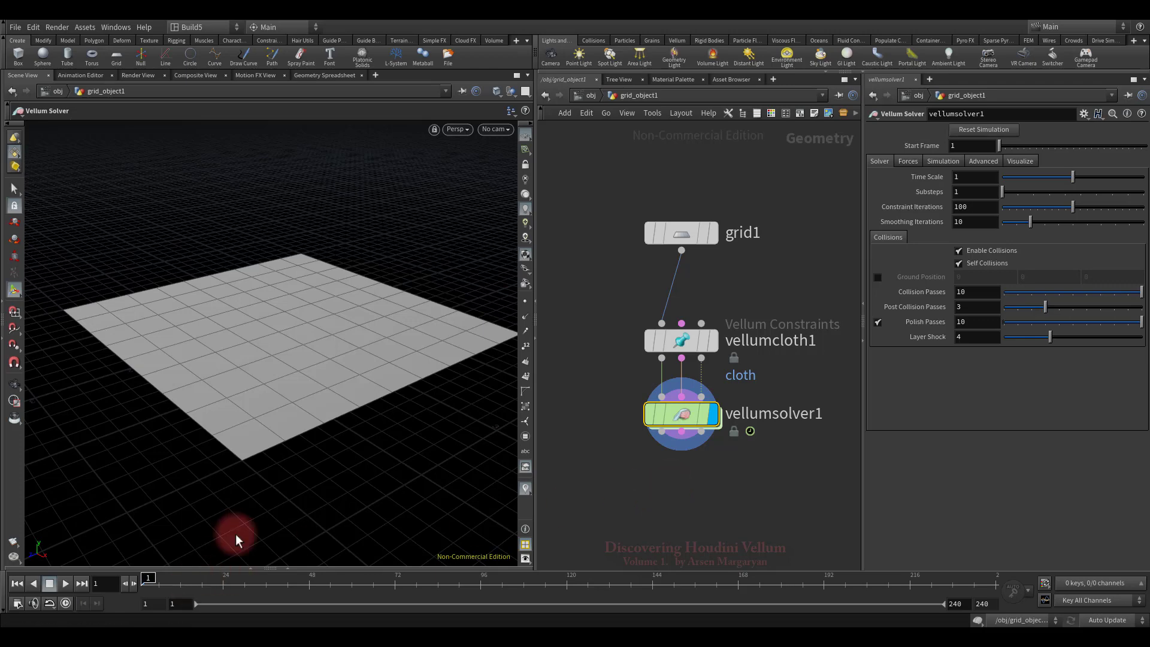
Play the cloth simulation to watch the grid fall, then stop it and return to frame 1
key("Escape")
left_click_drag(362, 441, 347, 329)
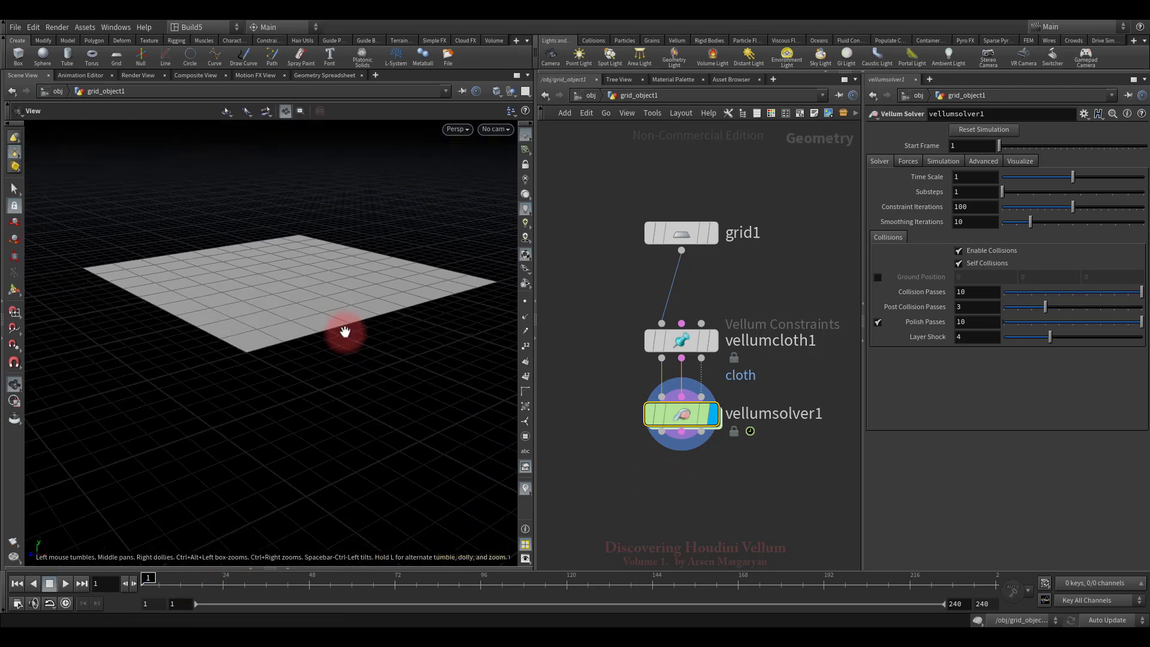
left_click(66, 584)
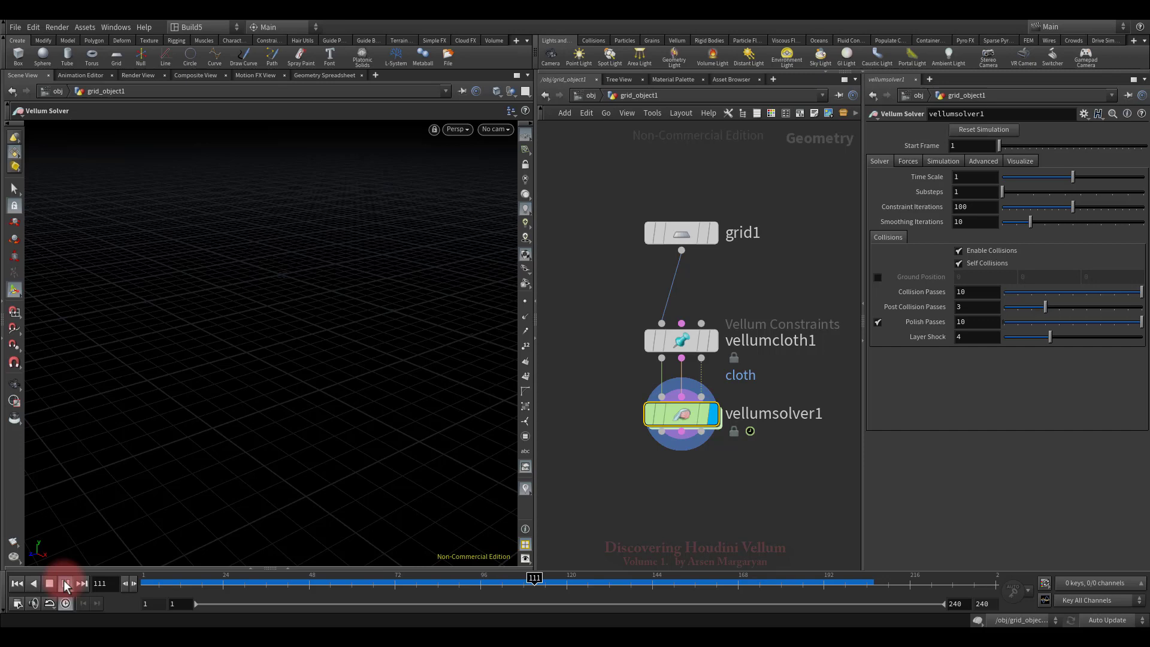
left_click(61, 584)
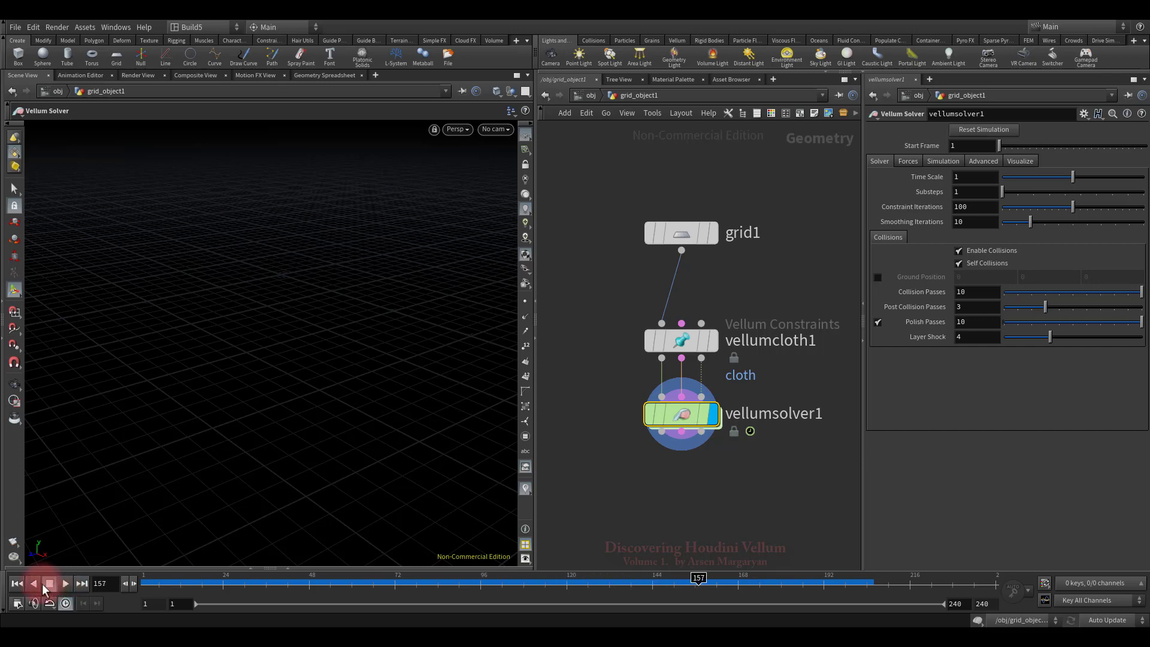
left_click(17, 583)
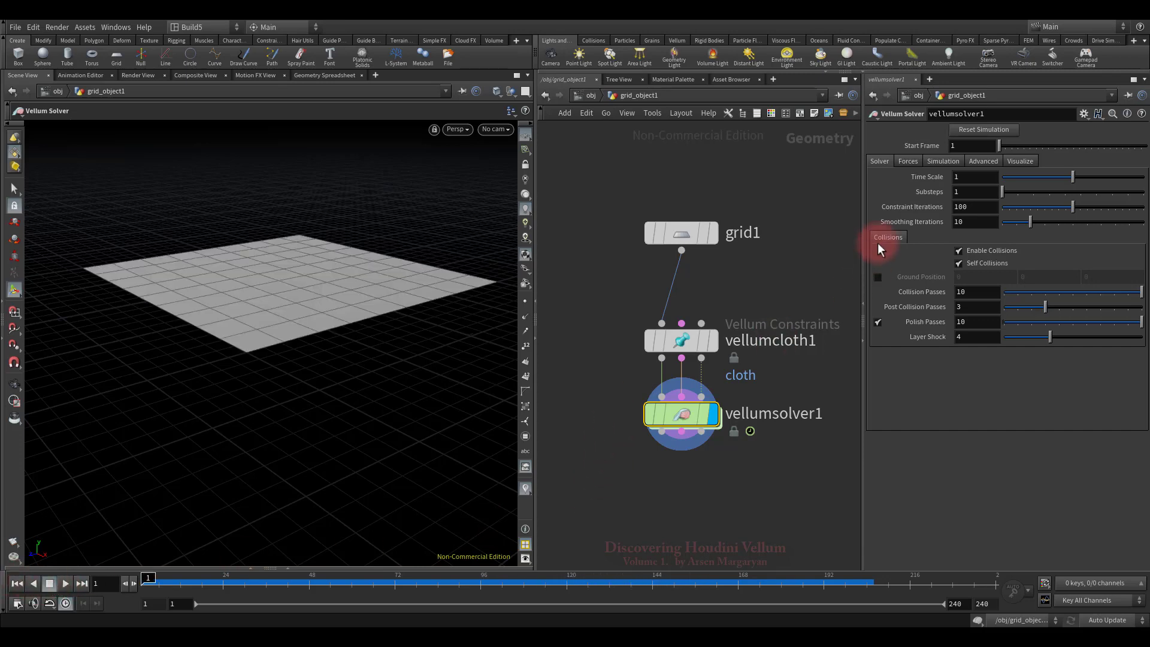
Set the Vellum solver's Y gravity to 0, play the simulation, and return to frame 1
left_click(909, 161)
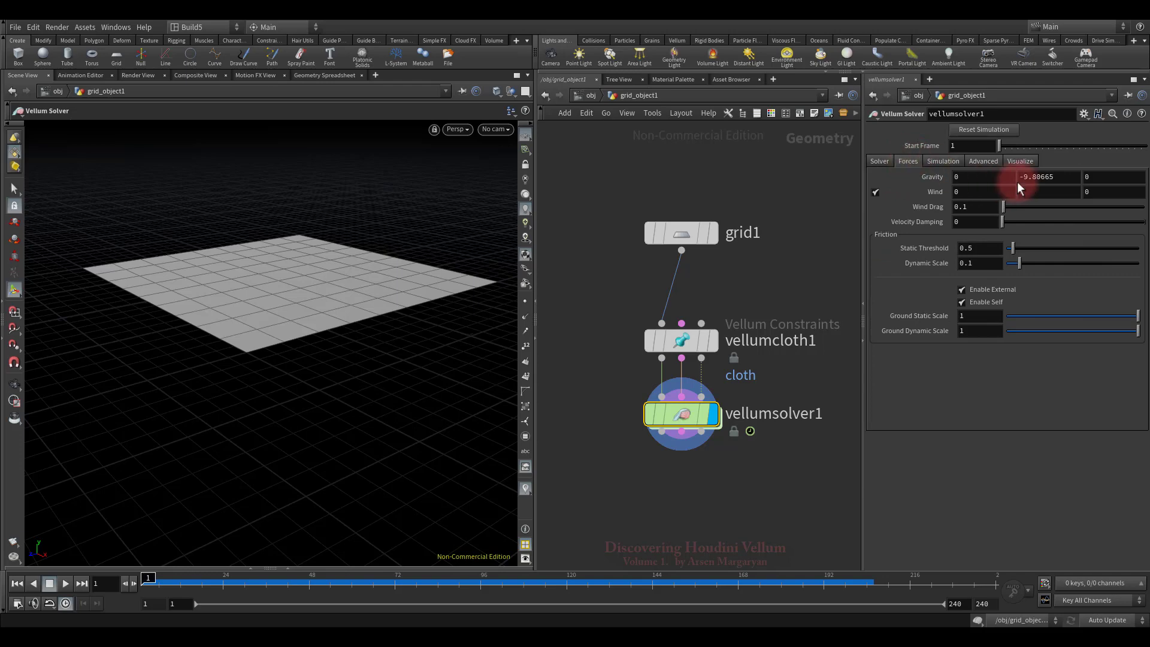
double_click(1069, 178)
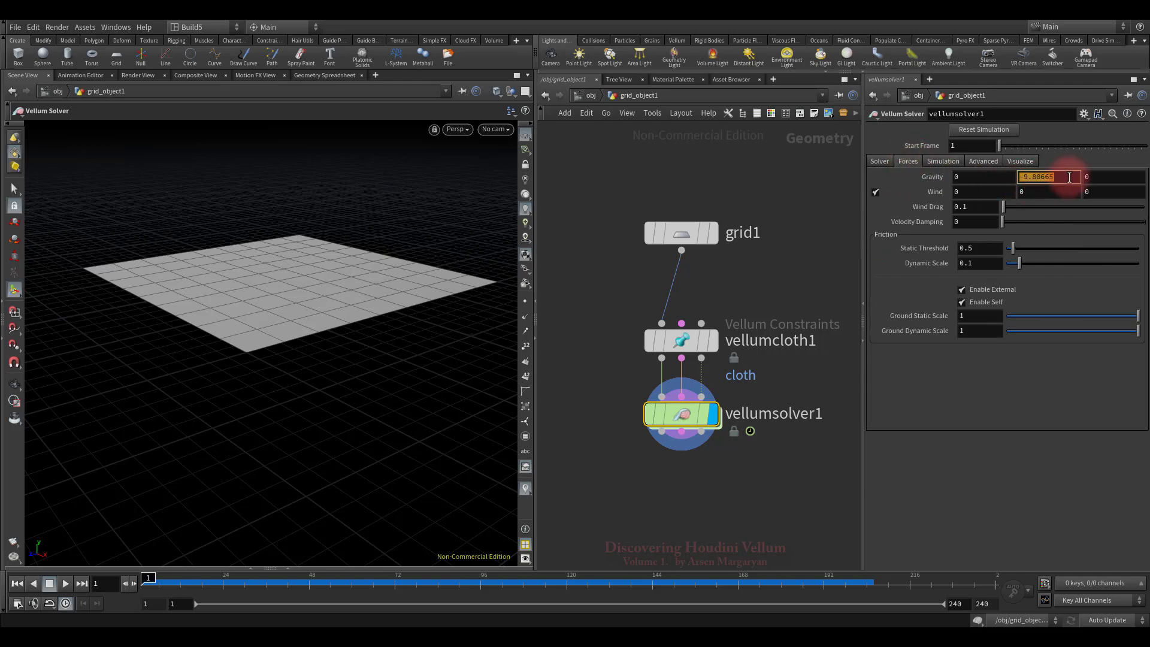
type("0")
key("Return")
key("Escape")
left_click_drag(411, 398, 388, 380)
left_click(65, 584)
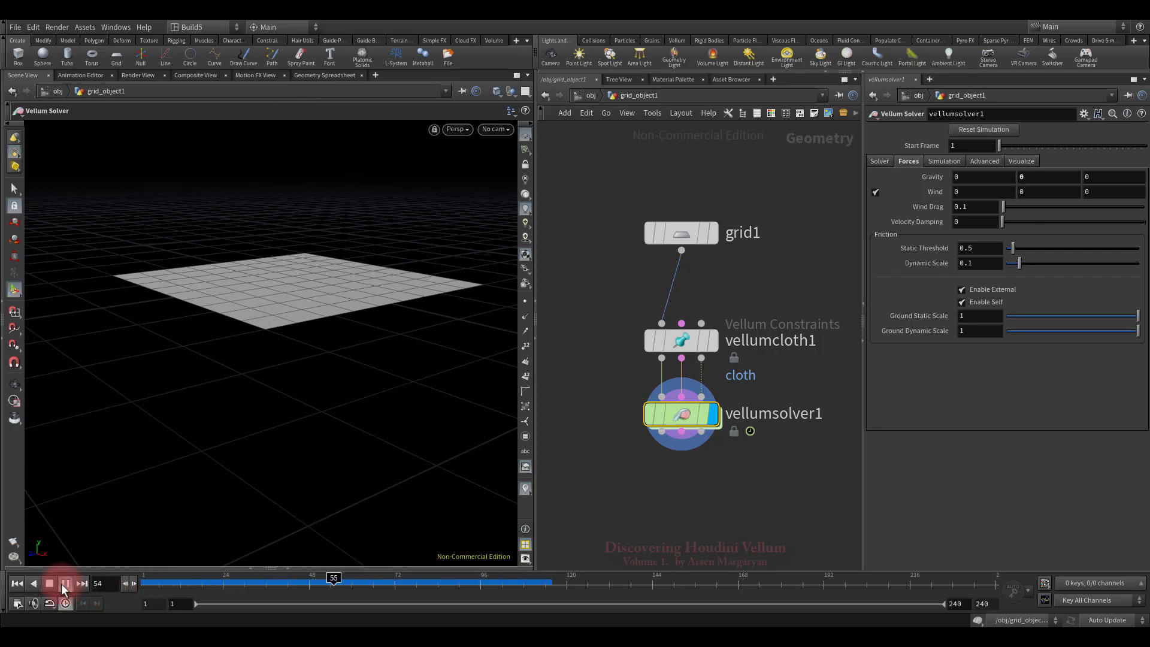
left_click(14, 584)
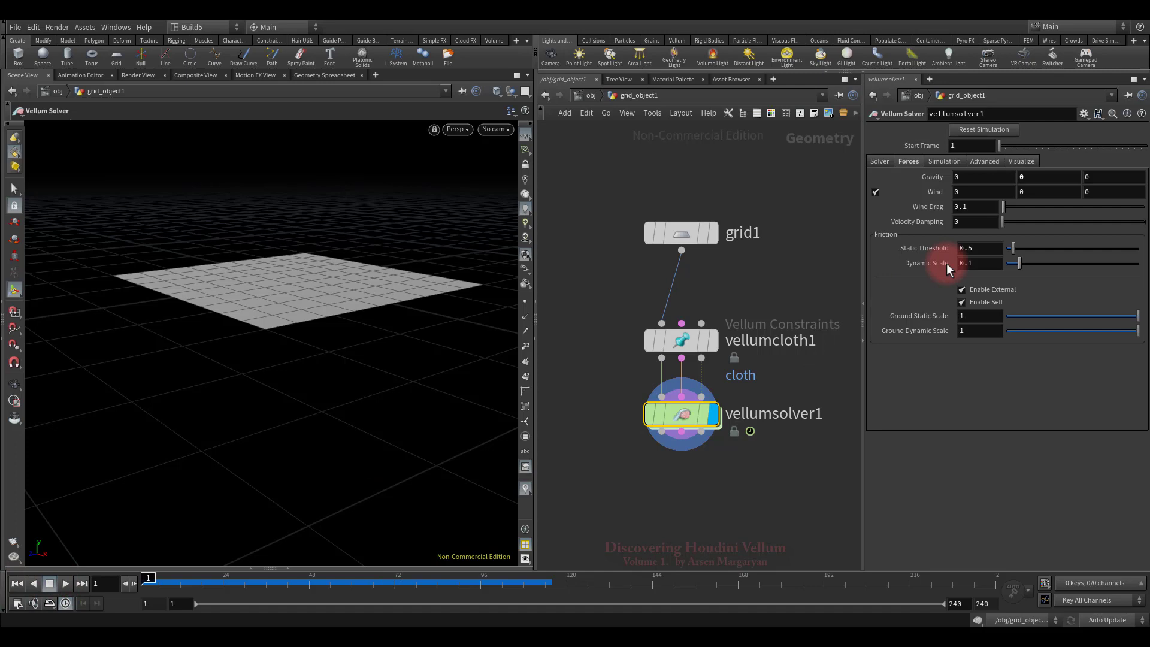
Restore the Vellum solver's Y gravity to -9.80665
left_click(1051, 175)
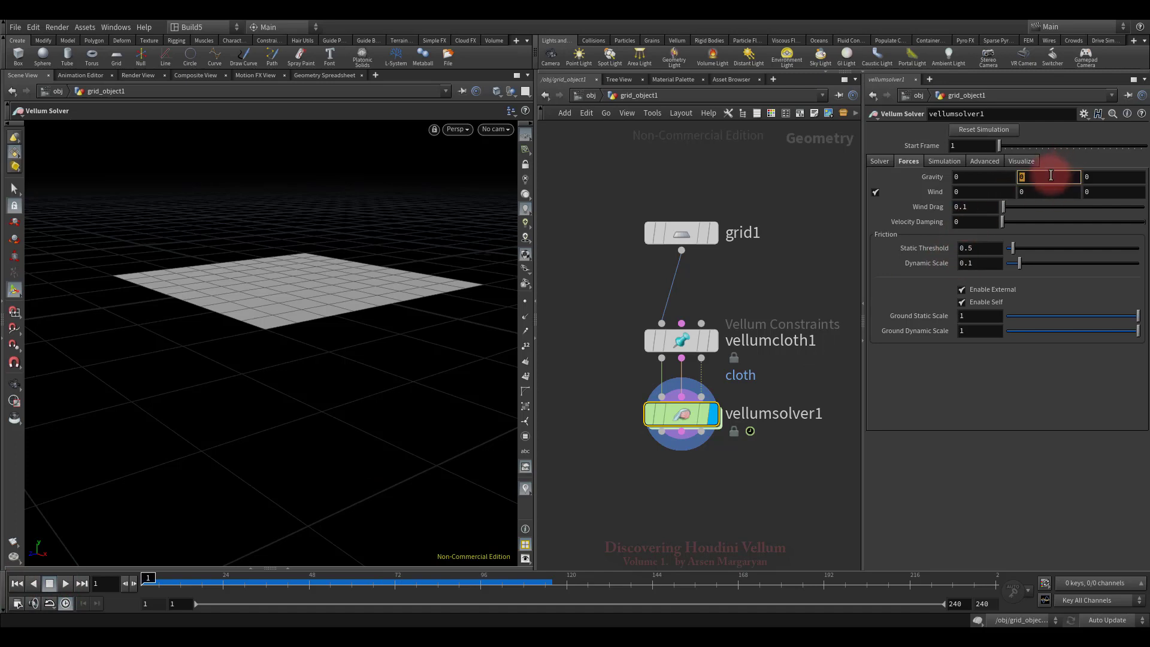
type("-9.80665")
key("Return")
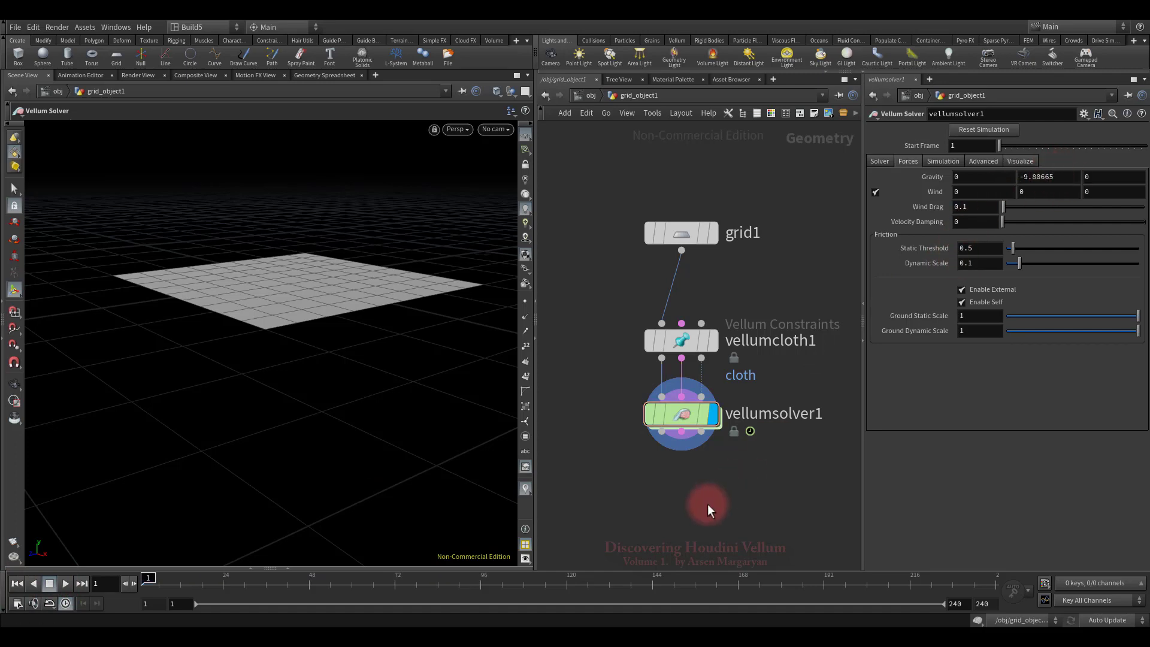
Add a Test Geometry: Pig Head node beside grid1 and connect it to the Collision Geometry input of vellumcloth1
scroll(777, 463, "down", 2)
middle_click_drag(778, 462, 737, 489)
left_click_drag(661, 300, 661, 250)
left_click(719, 298)
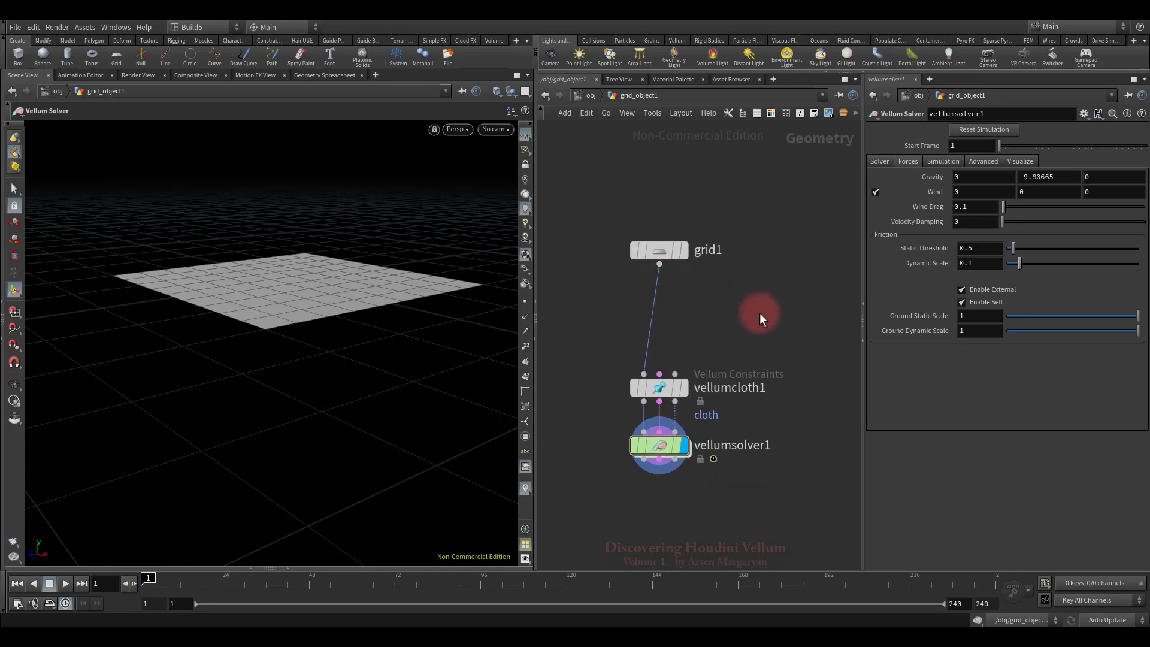
key("Tab")
type("test")
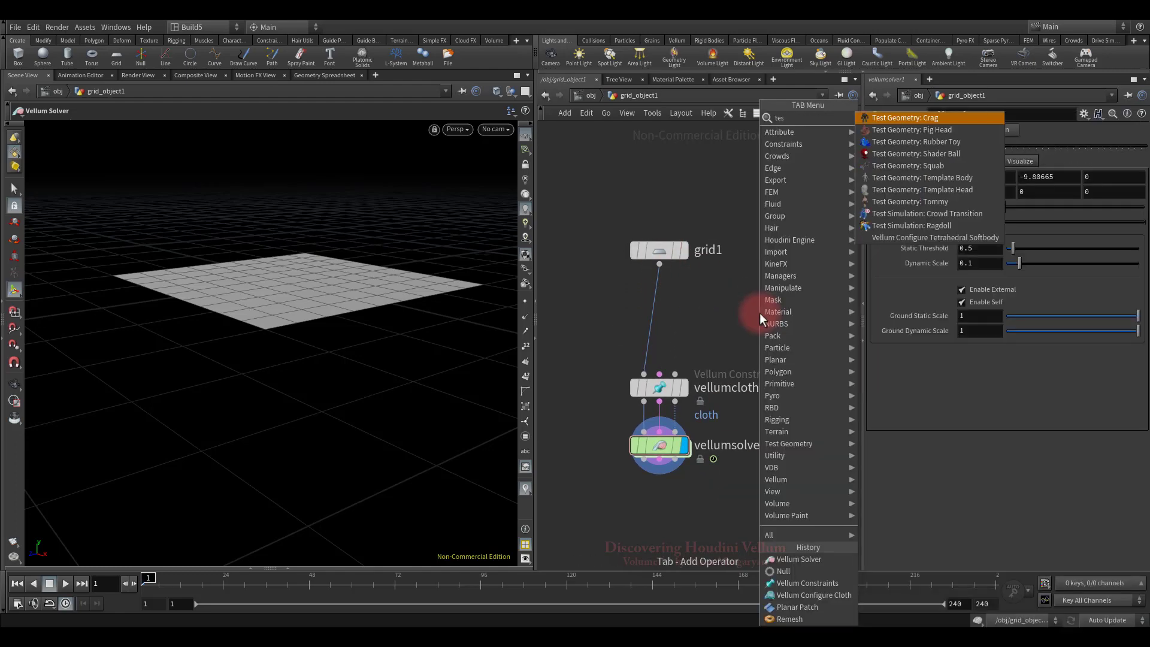
left_click(932, 131)
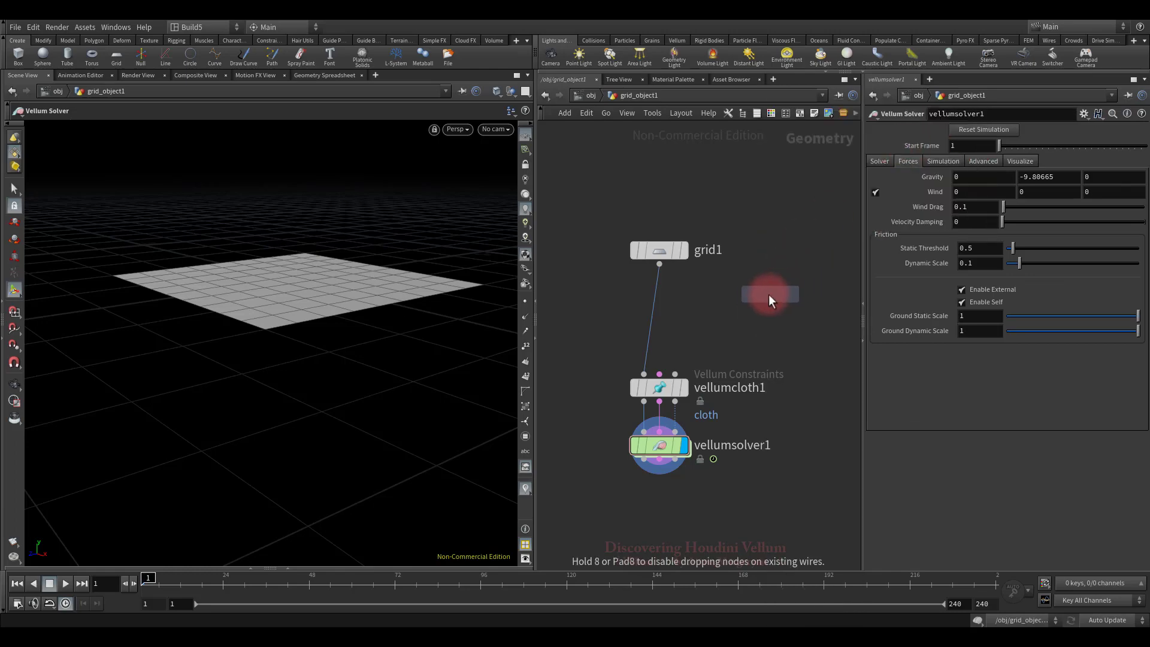
left_click(765, 345)
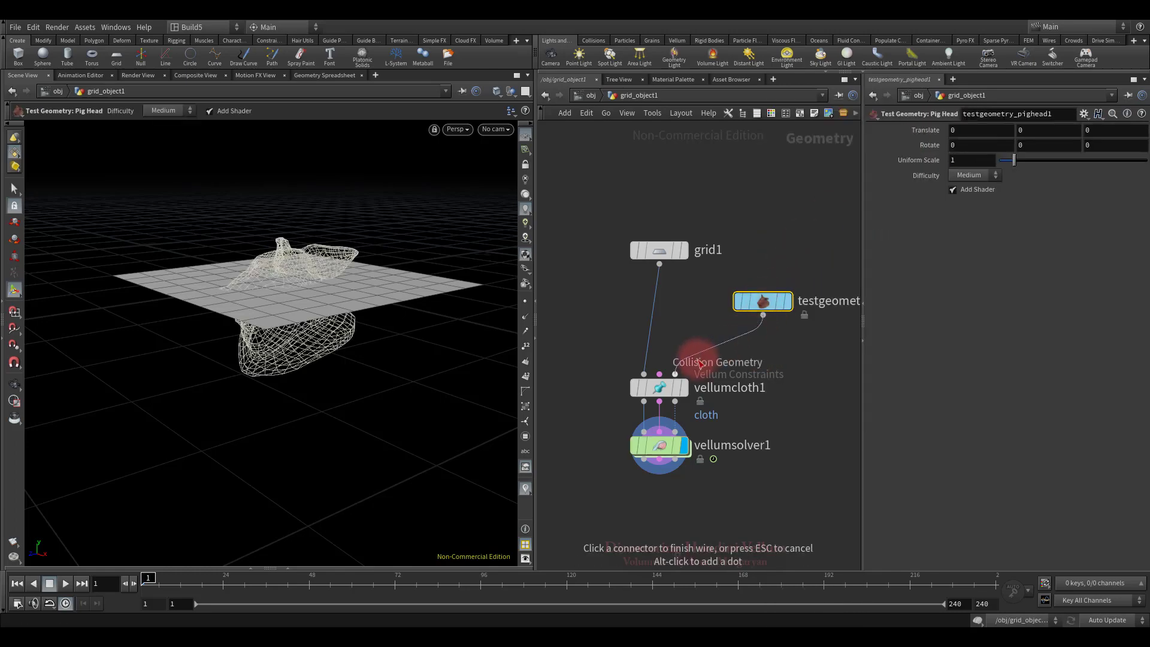
Lower the pig head below the grid by setting its Y translate to -1.3, and deselect its node
middle_click_drag(1027, 130, 959, 144)
left_click_drag(364, 386, 376, 386, "alt")
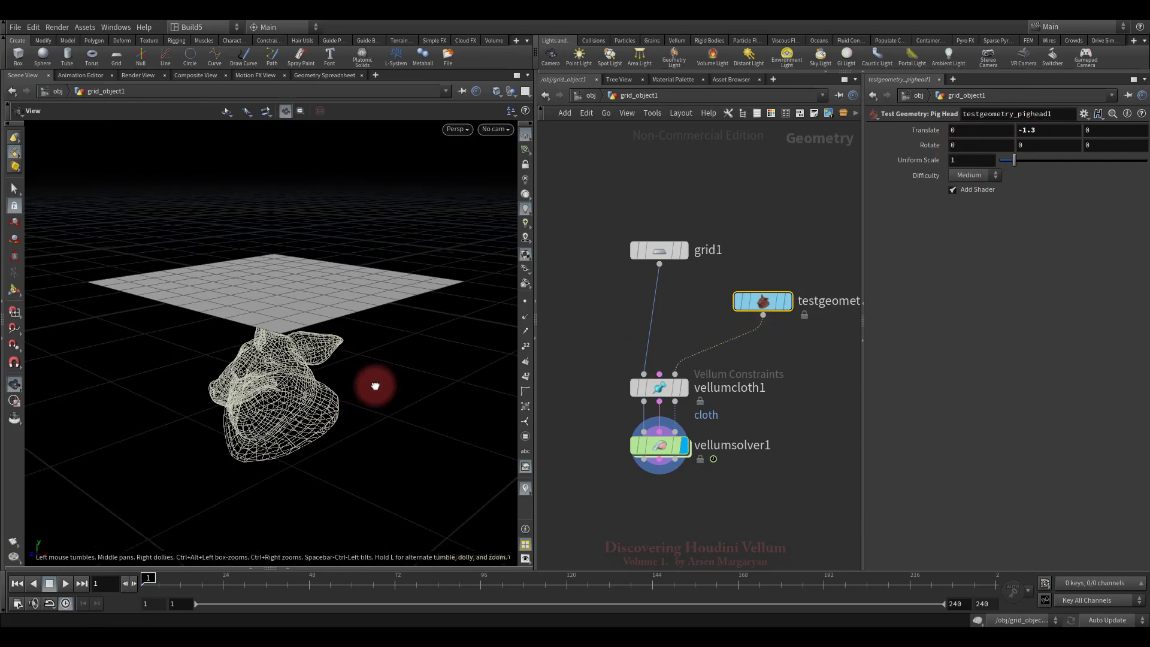
left_click(648, 519)
middle_click_drag(648, 518, 651, 496)
Play the simulation of the cloth falling onto the pig head and return to frame 1
left_click(95, 590)
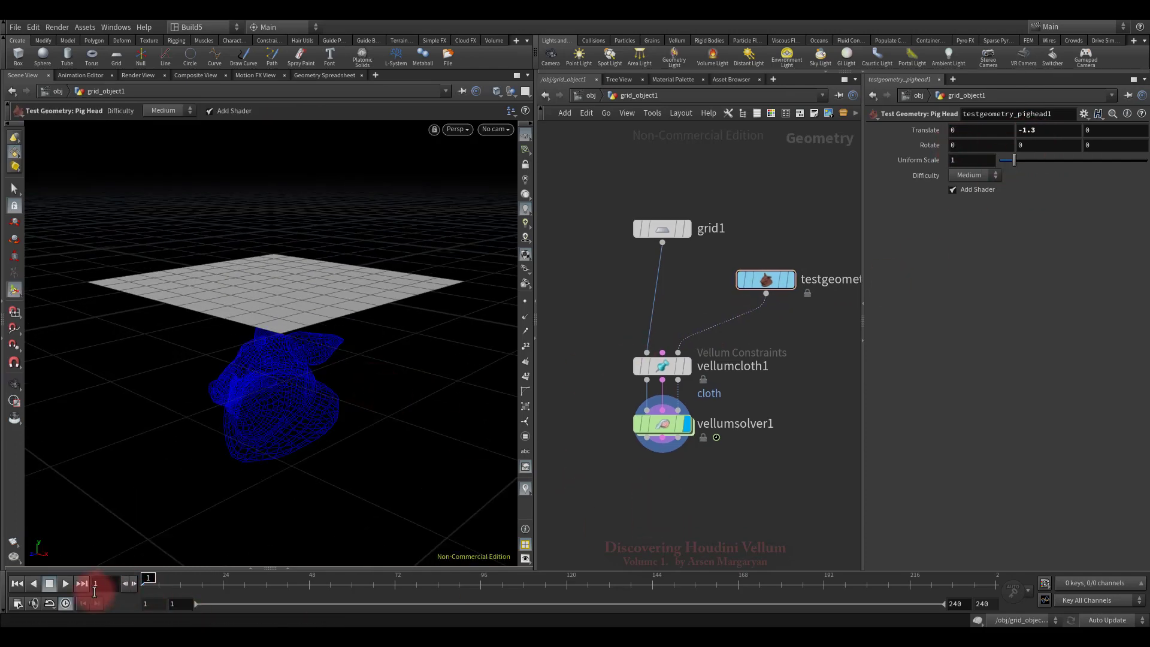
left_click(66, 583)
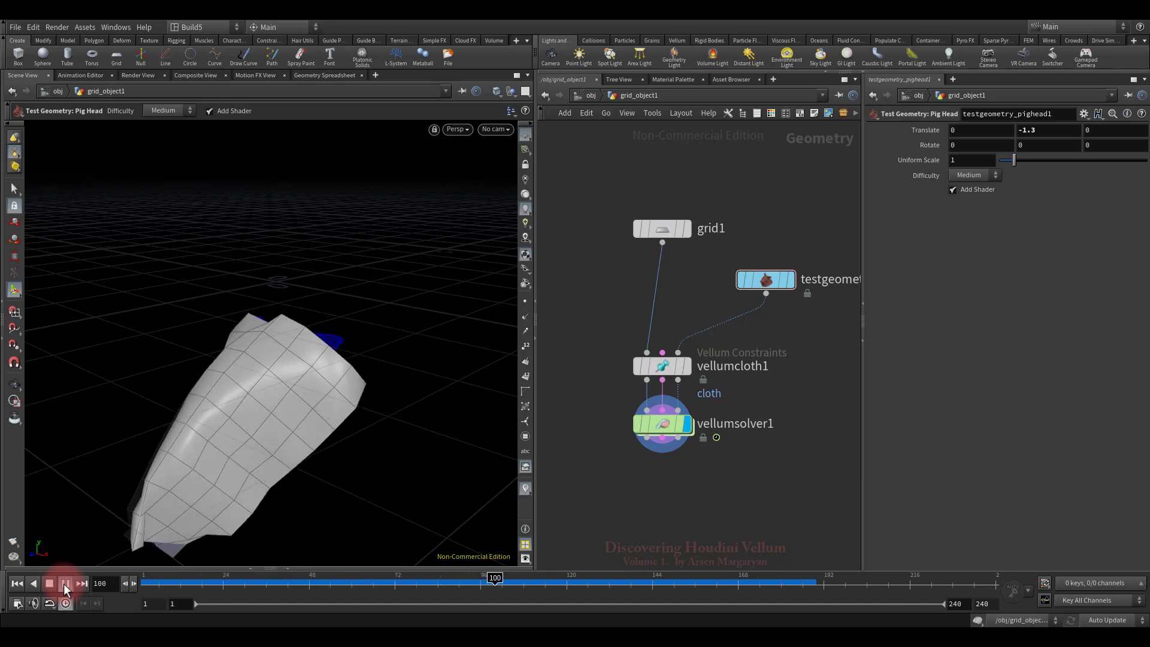
left_click(26, 584)
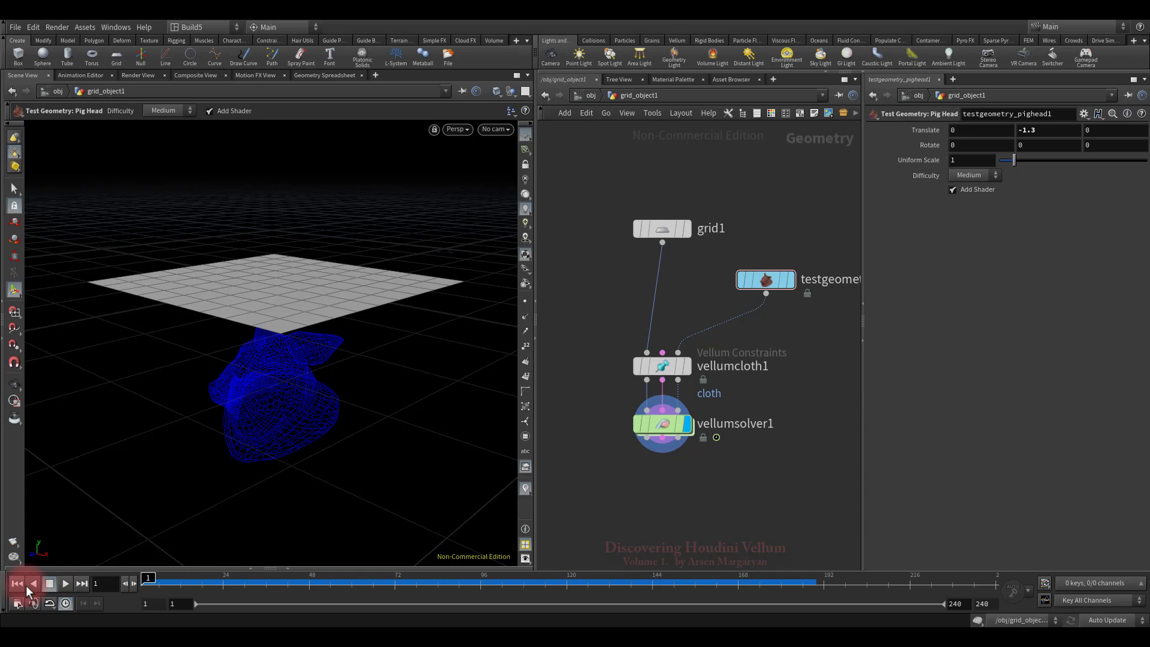
Set the rows and columns of grid1 to 25 each
left_click_drag(596, 209, 676, 259)
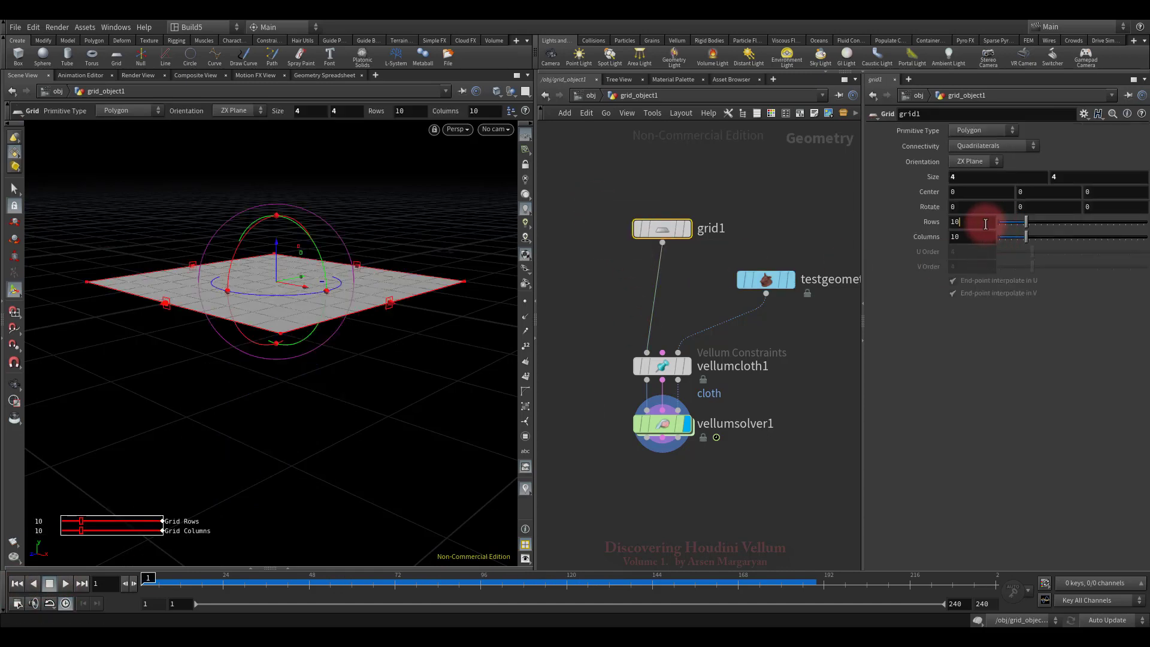
left_click(986, 224)
type("25")
key("Return")
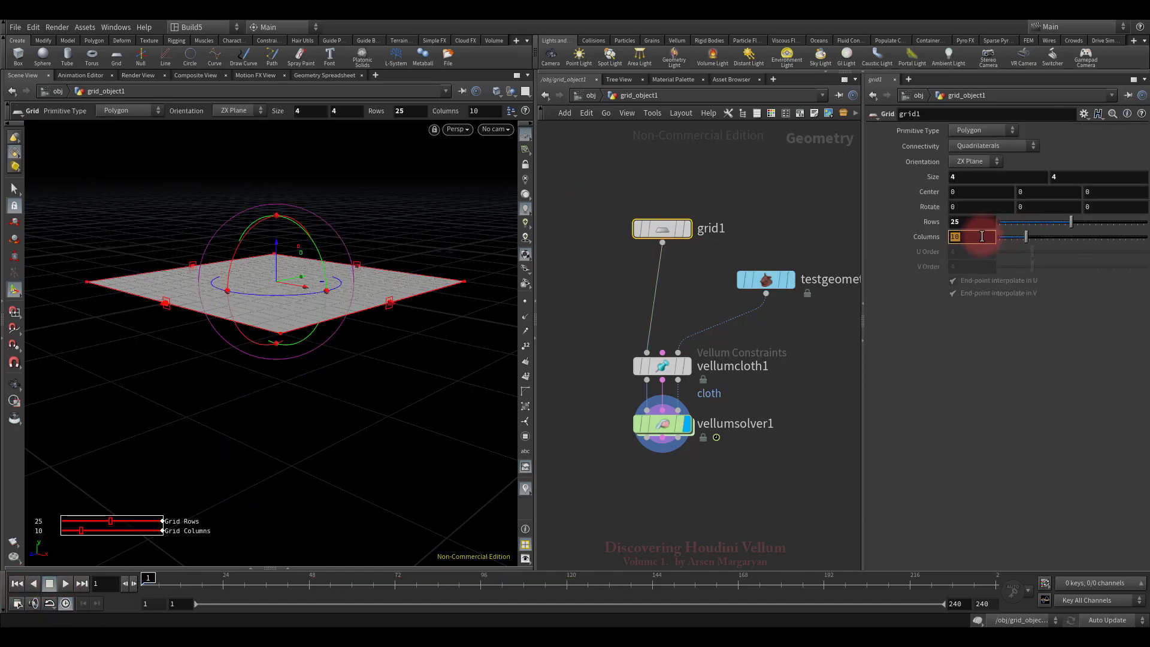
left_click(813, 393)
Play the simulation with the 25 by 25 grid, select vellumsolver1 during playback, and return to frame 1
left_click(106, 579)
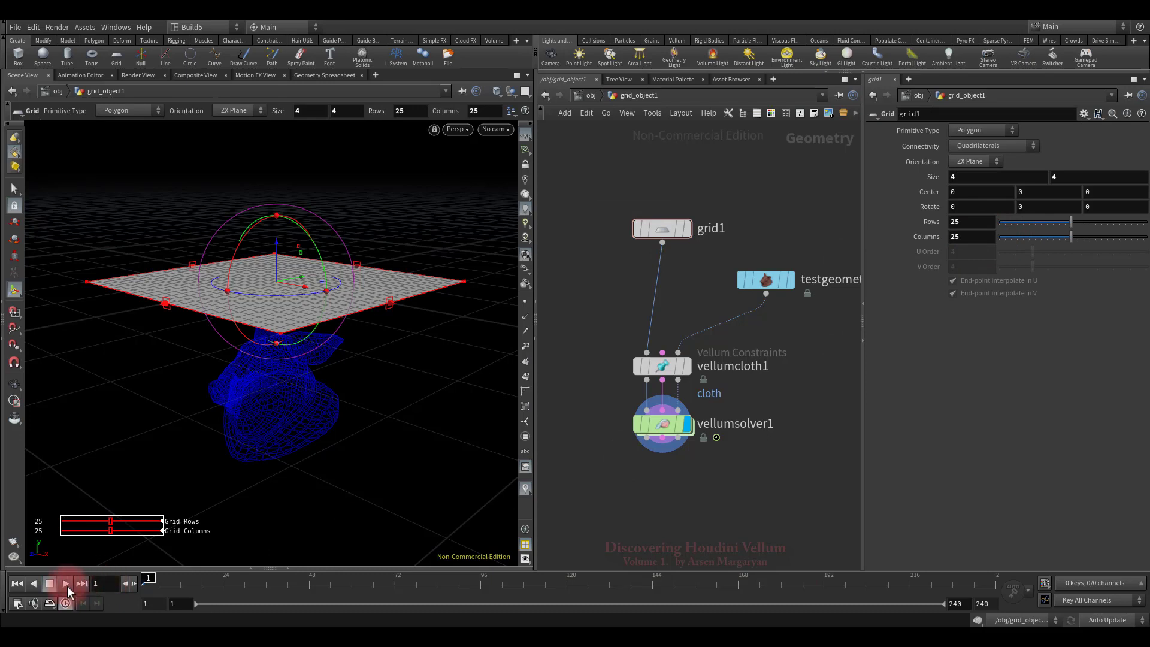
left_click(65, 583)
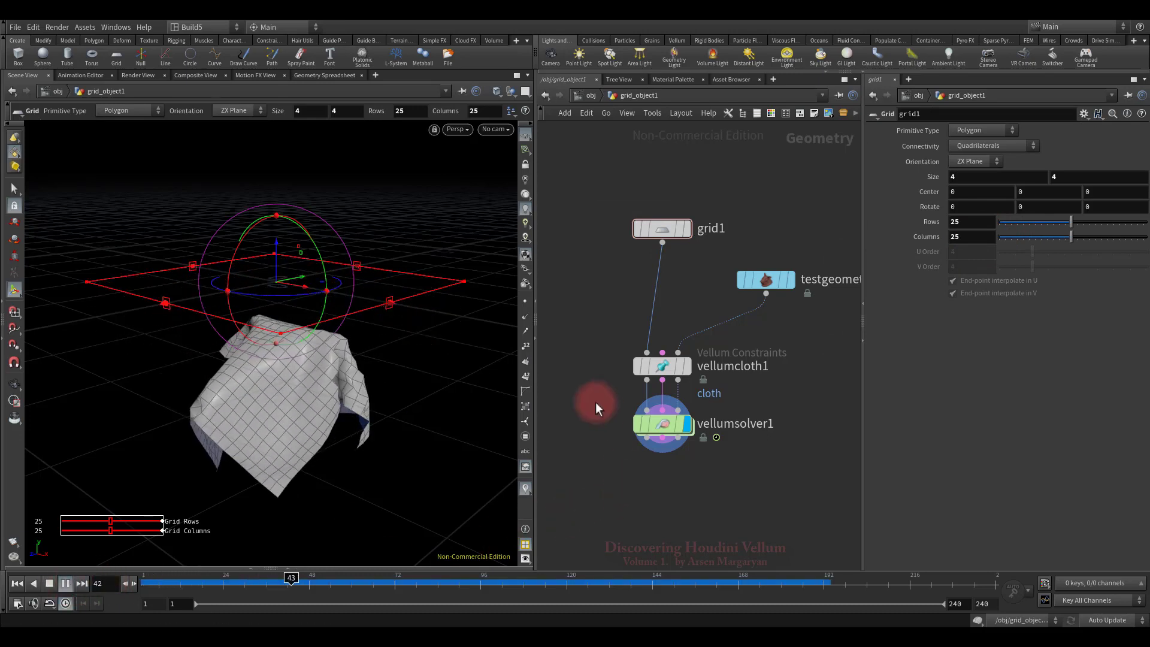
left_click_drag(596, 407, 713, 470)
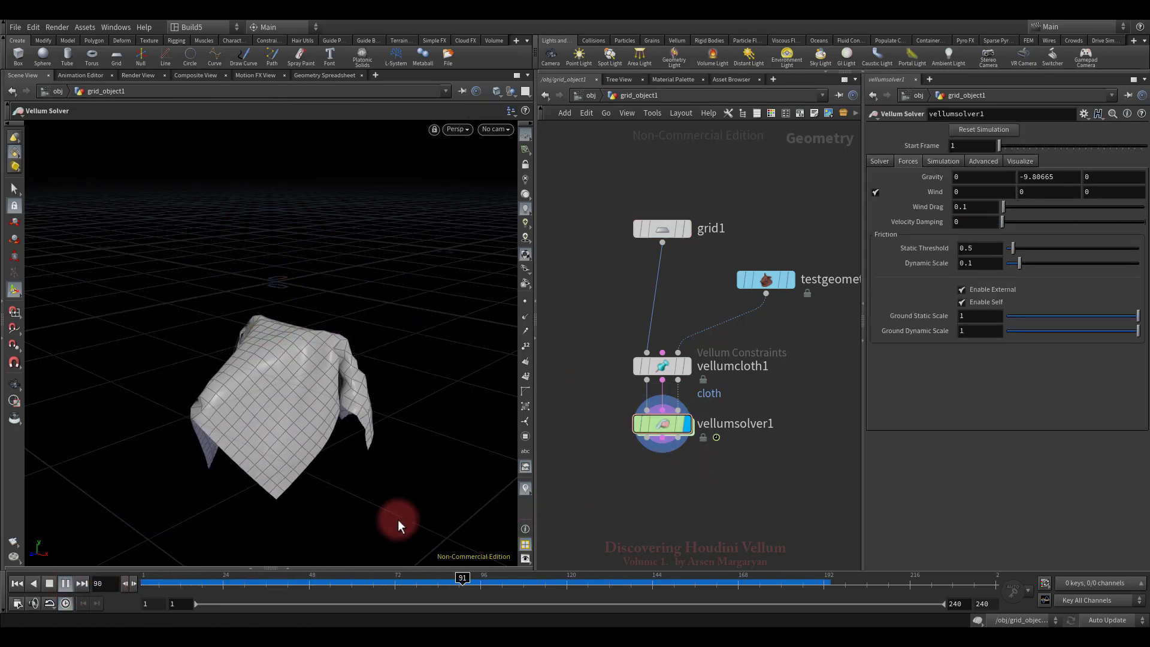
left_click(18, 583)
Increase the resolution of grid1 to 50 rows and 50 columns
left_click_drag(584, 195, 726, 273)
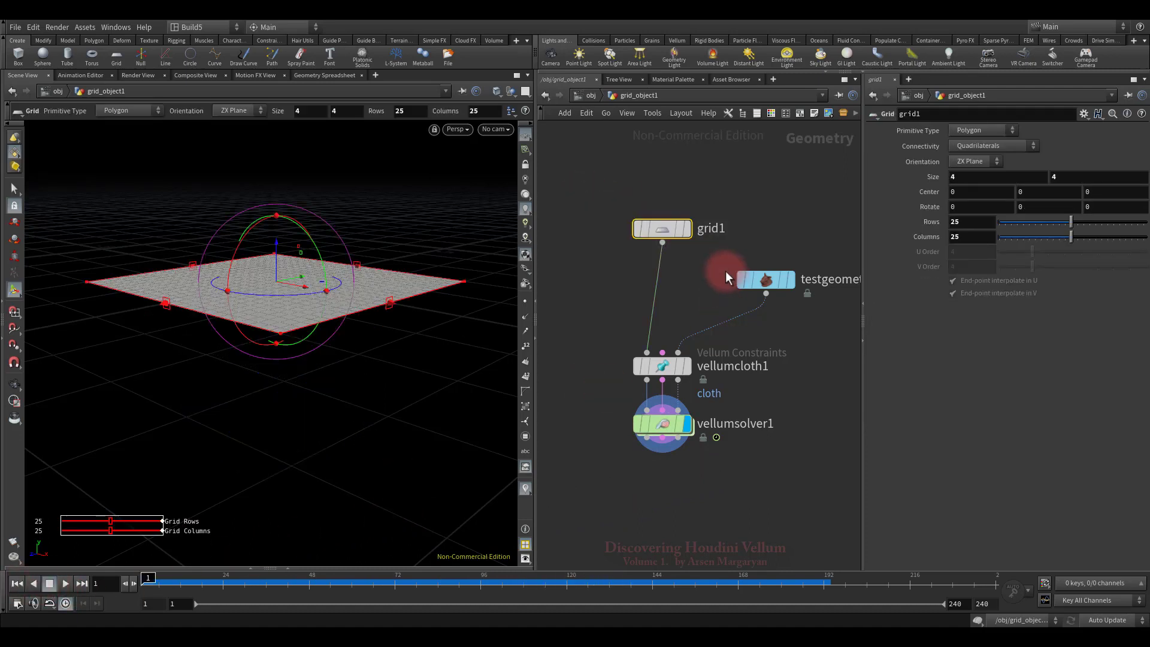
left_click(980, 236)
left_click(746, 481)
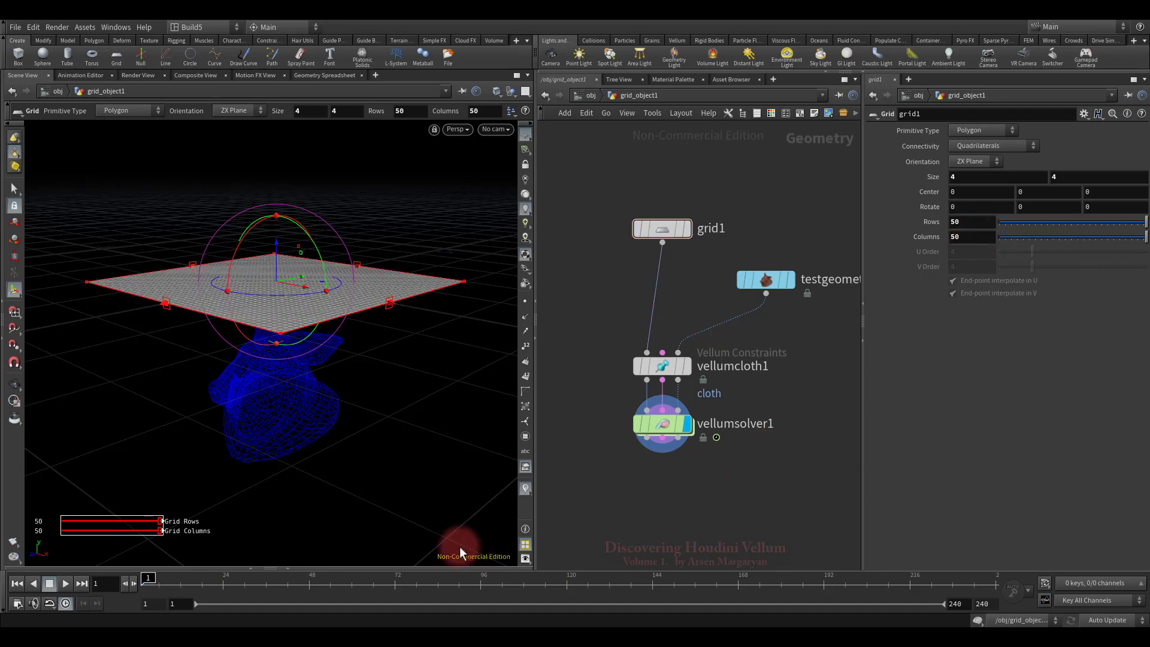
Select vellumsolver1, play the simulation with the 50 by 50 grid, and stop playback
left_click(634, 431)
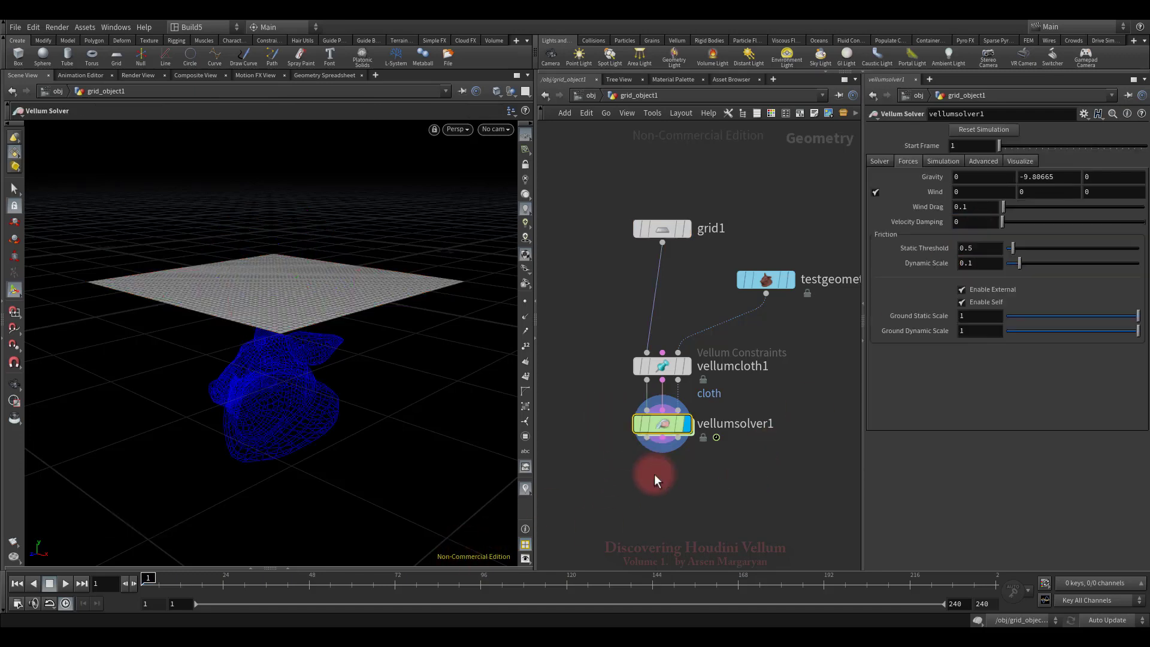
left_click(66, 583)
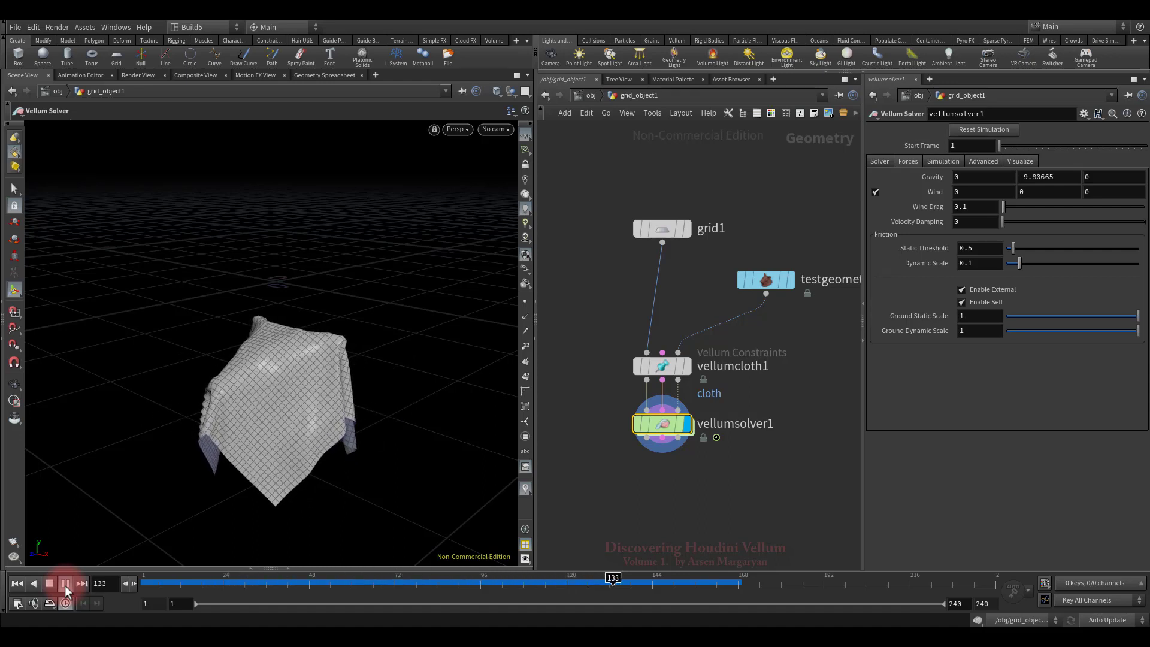
left_click(49, 584)
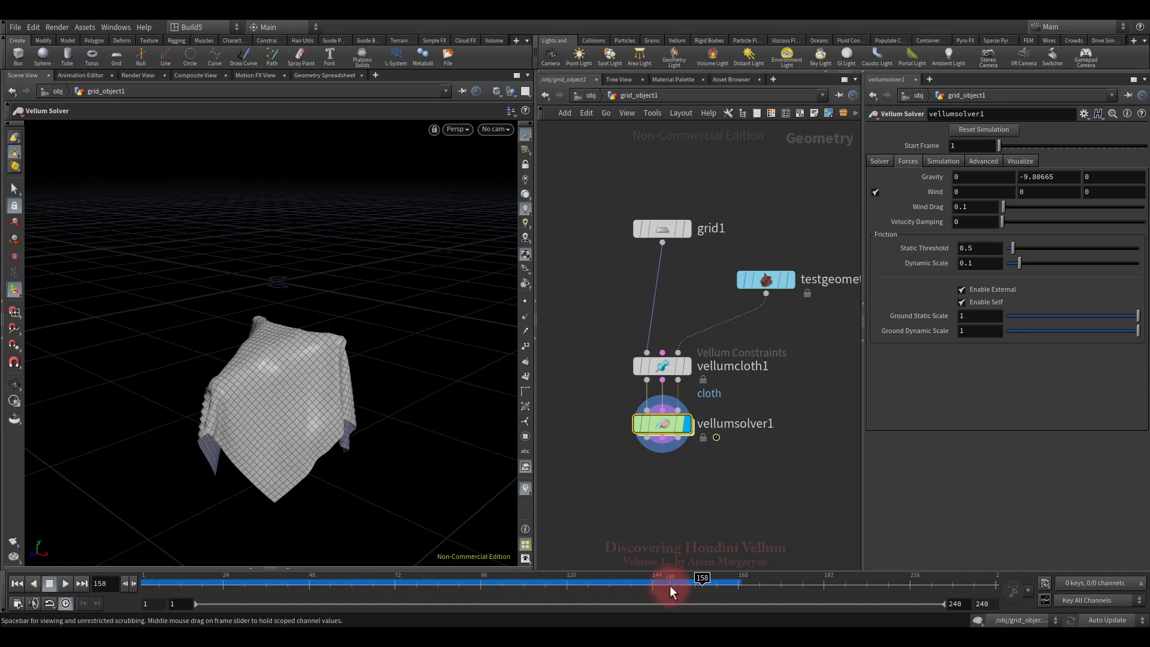
Examine the draped cloth and its contact with the pig head from several angles at frames 23 and 53
left_click_drag(670, 585, 219, 585)
key("Escape")
mouse_move(368, 427)
left_mouse_down()
mouse_move(413, 442)
mouse_move(334, 404)
mouse_move(311, 419)
mouse_move(422, 457)
left_mouse_up()
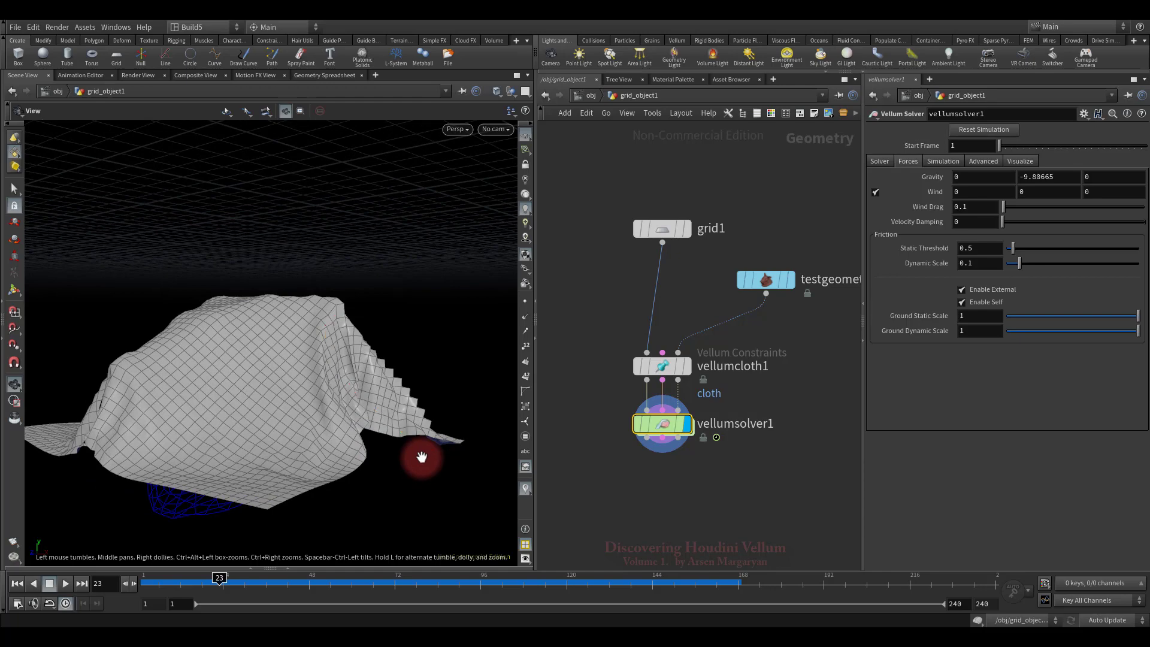
left_click_drag(422, 458, 321, 475)
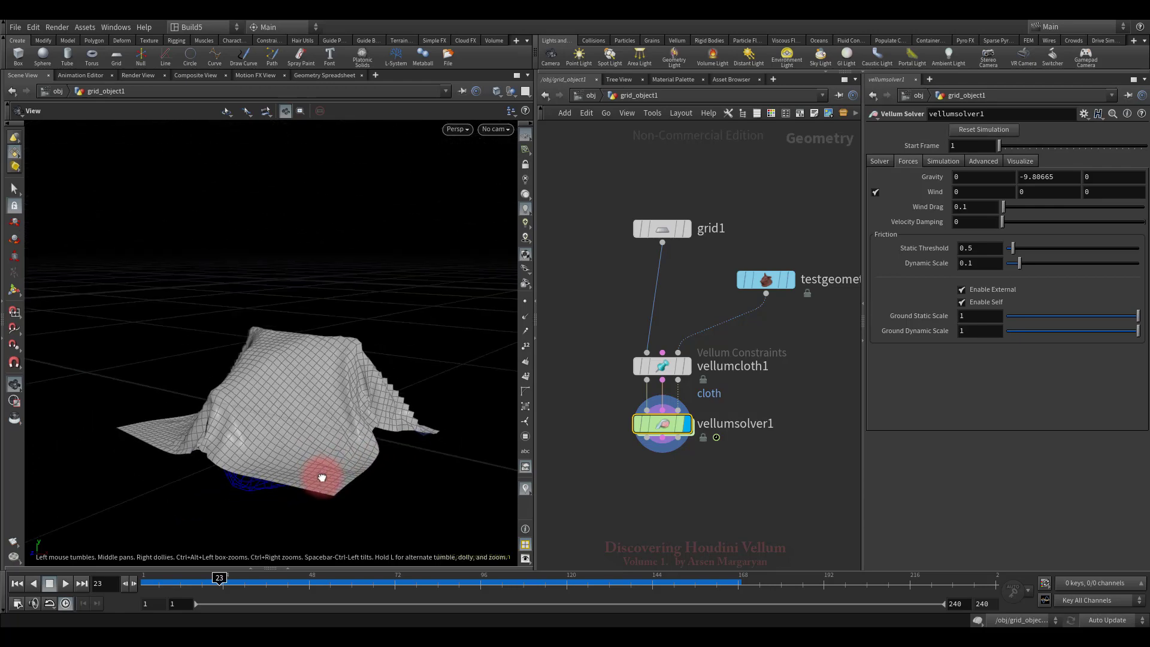
left_click_drag(219, 580, 326, 580)
key("Escape")
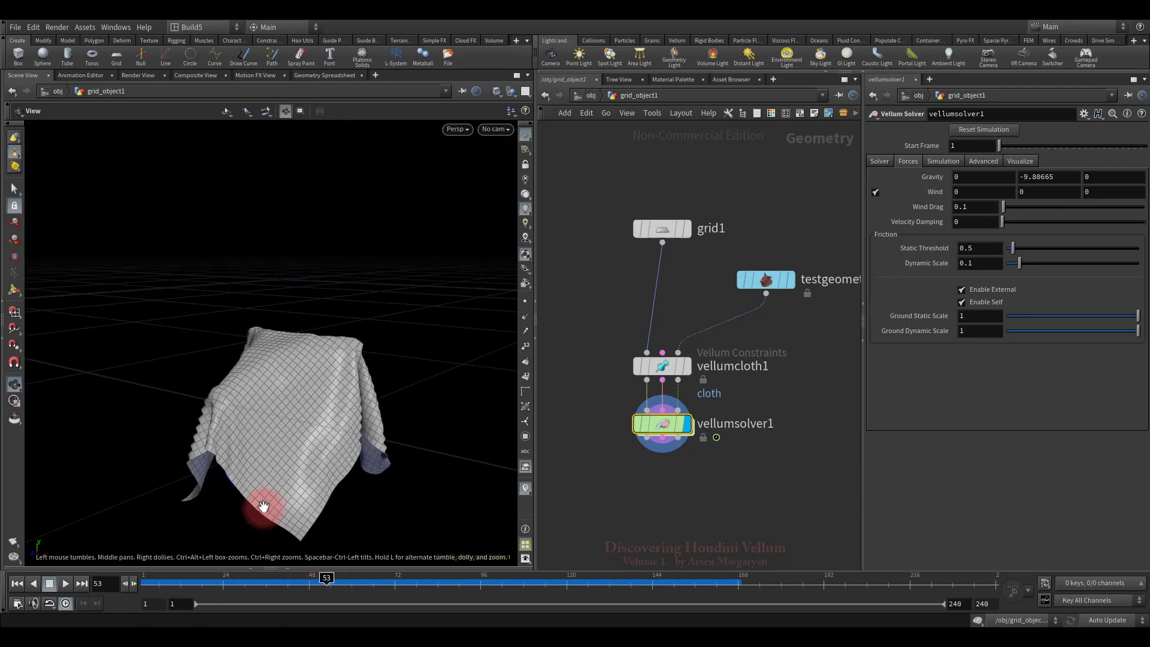
left_click_drag(259, 506, 220, 444)
middle_click_drag(220, 445, 303, 423)
right_click_drag(303, 423, 321, 411)
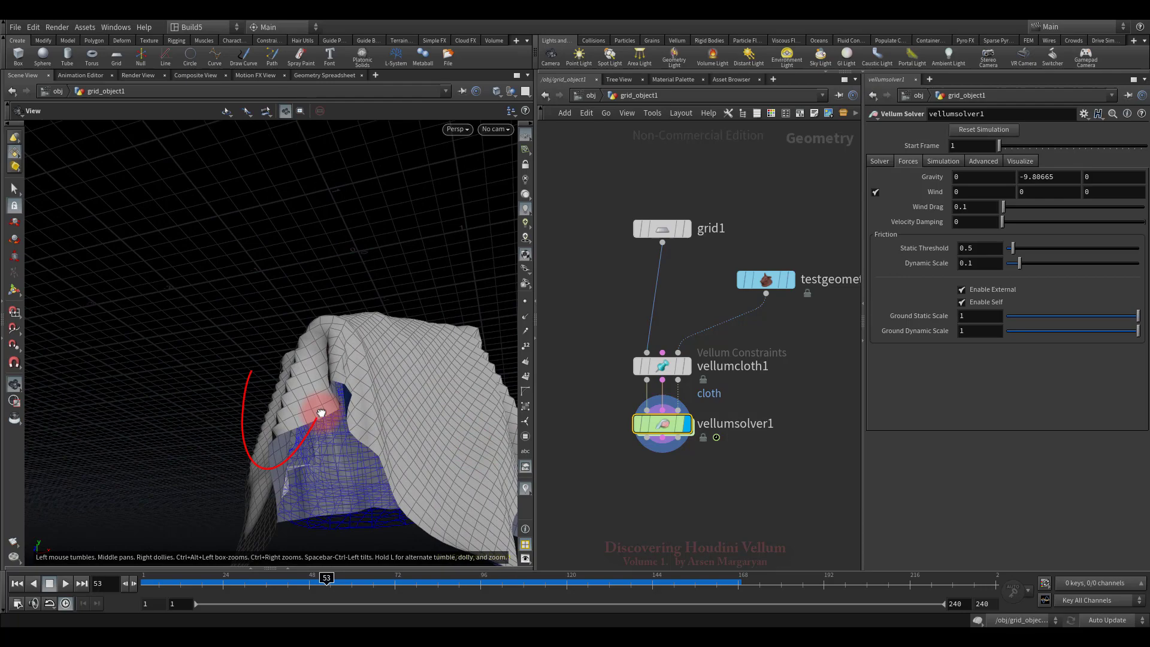
mouse_move(321, 411)
left_mouse_down()
mouse_move(285, 436)
mouse_move(407, 430)
mouse_move(351, 465)
mouse_move(437, 457)
mouse_move(335, 446)
mouse_move(404, 455)
left_mouse_up()
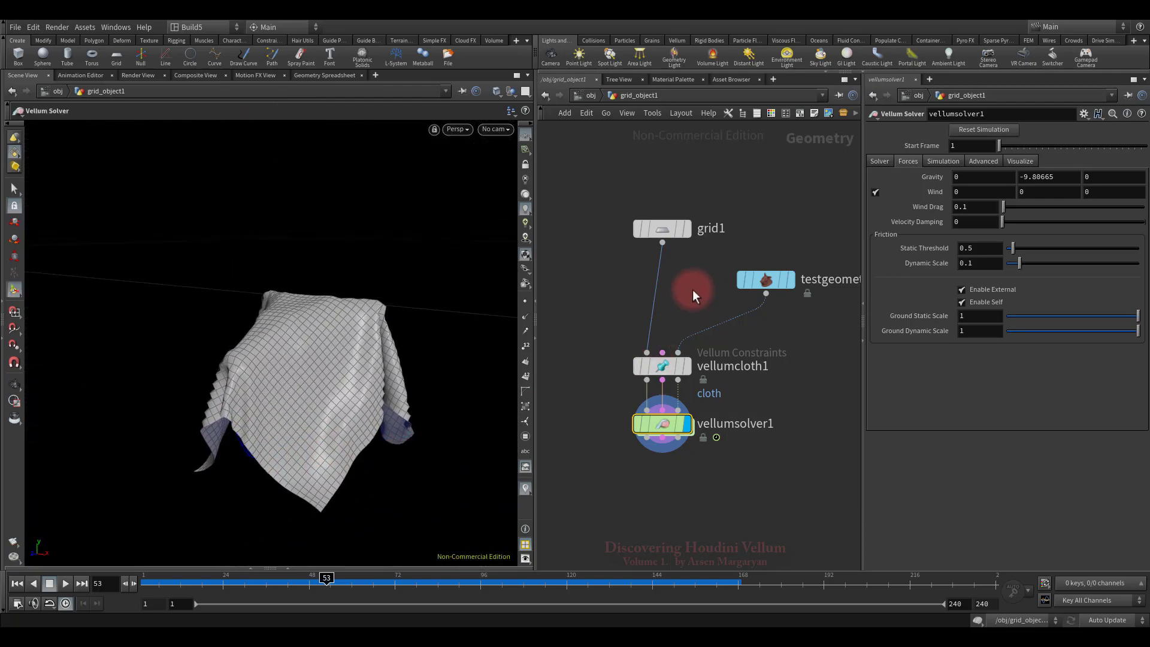
Return the simulation to frame 1 and view the undeformed grid above the pig head
middle_click_drag(688, 288, 699, 345)
left_click(52, 584)
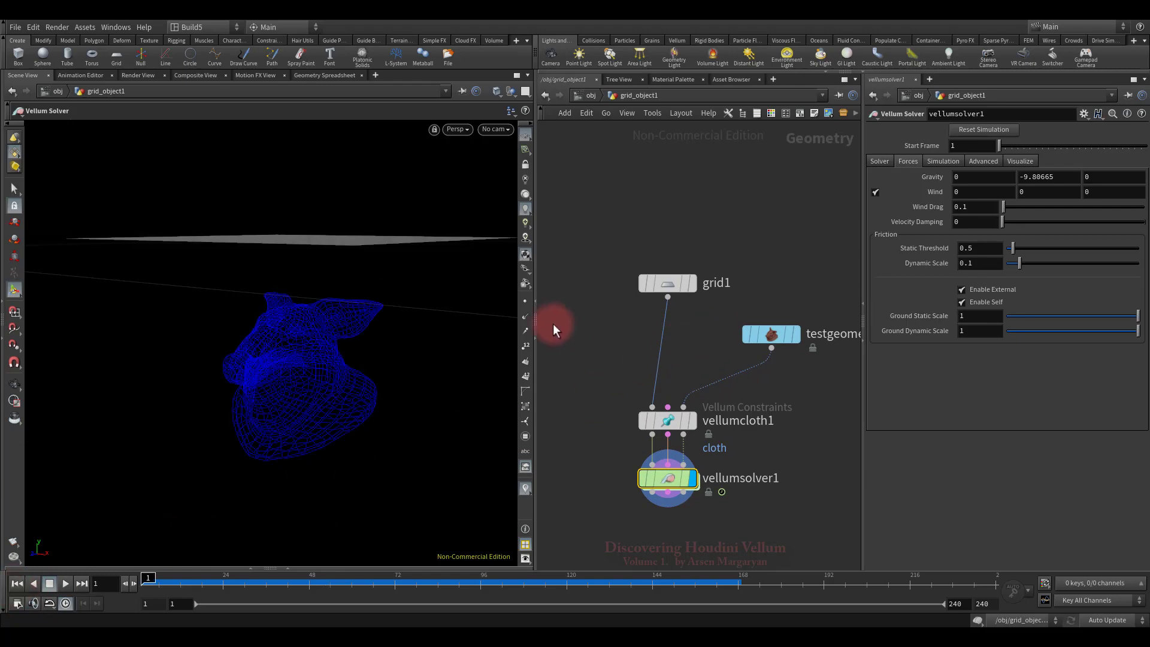
left_click_drag(435, 317, 434, 346, "alt")
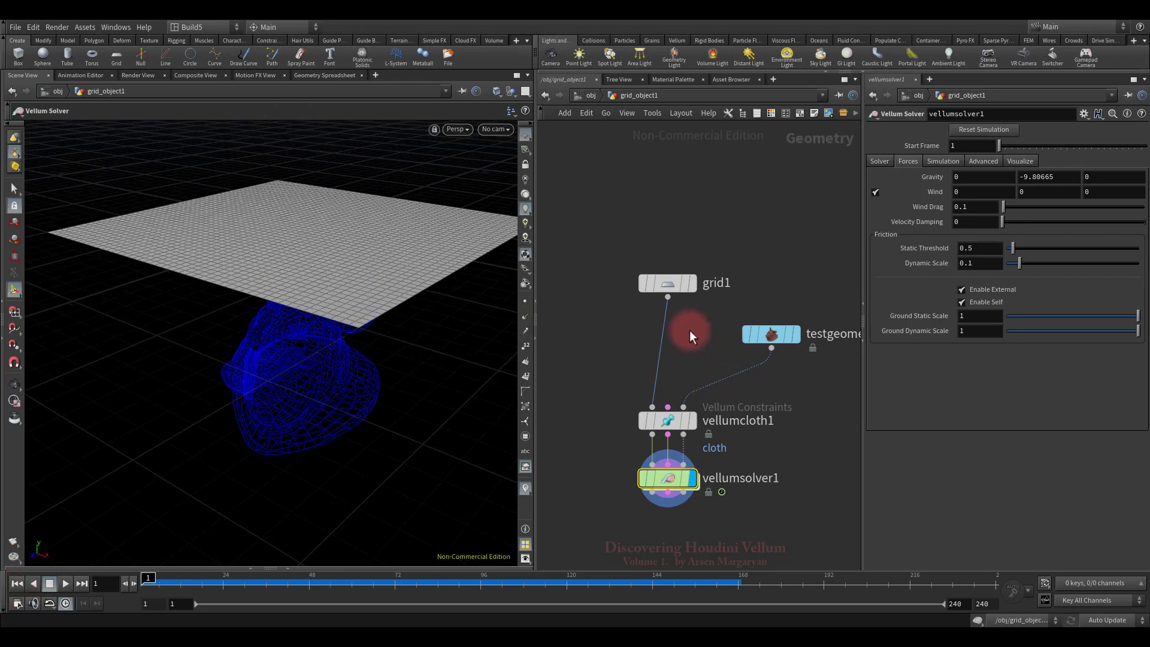
Insert a Remesh node between grid1 and vellumcloth1 and align it with the node chain
middle_click_drag(690, 333, 693, 346)
key("Tab")
type("rem")
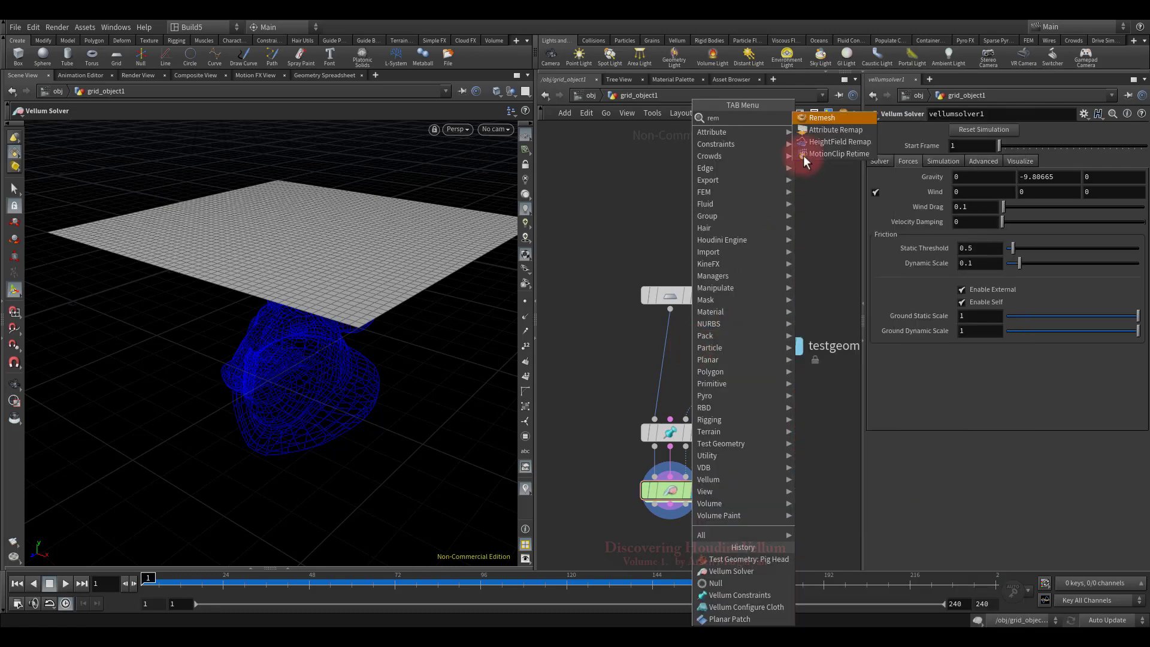
left_click(816, 120)
left_click(666, 359)
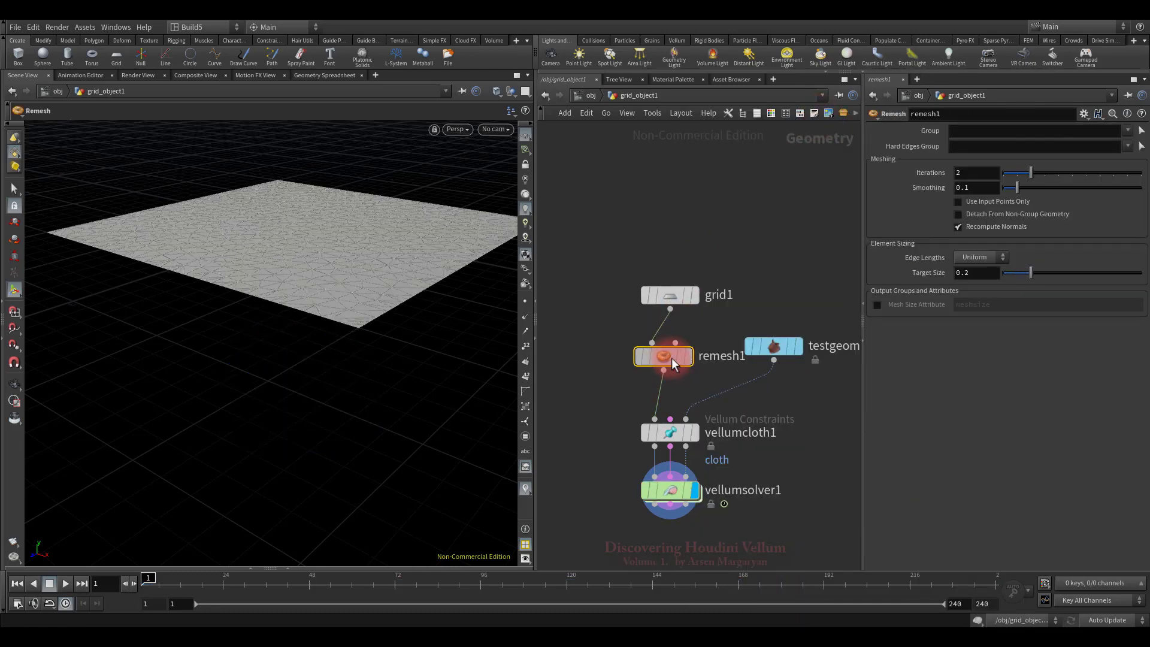
left_click_drag(672, 363, 679, 362)
Set remesh1's target size to 0.075 and display the remeshed grid in the viewport
left_click(1015, 169)
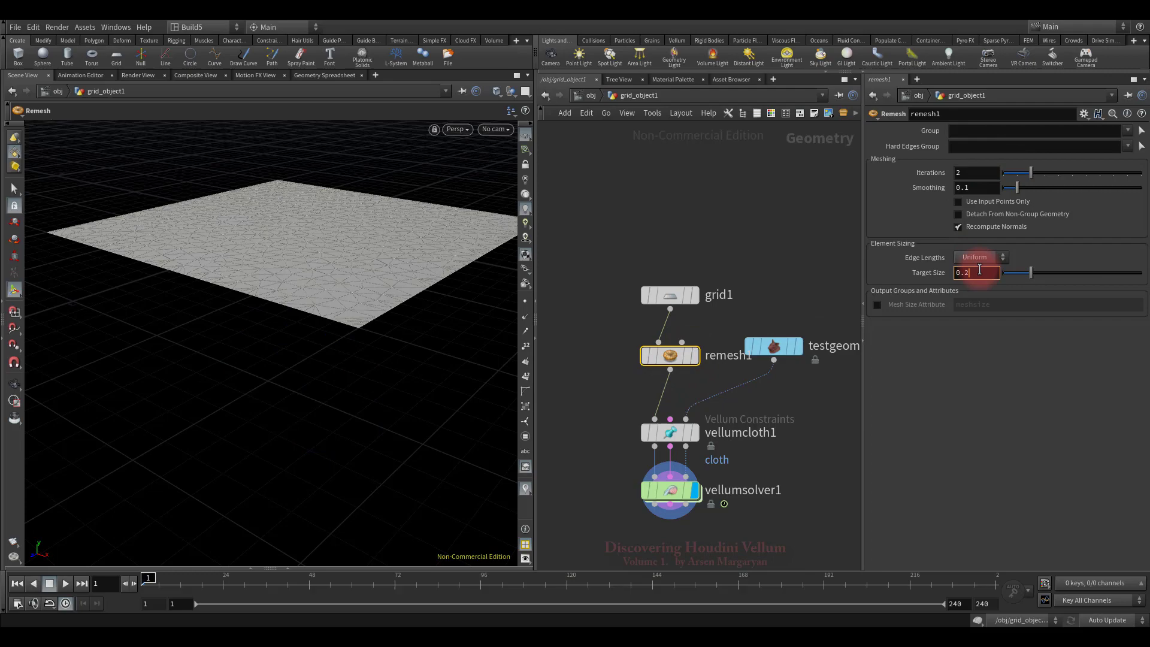
key("Return")
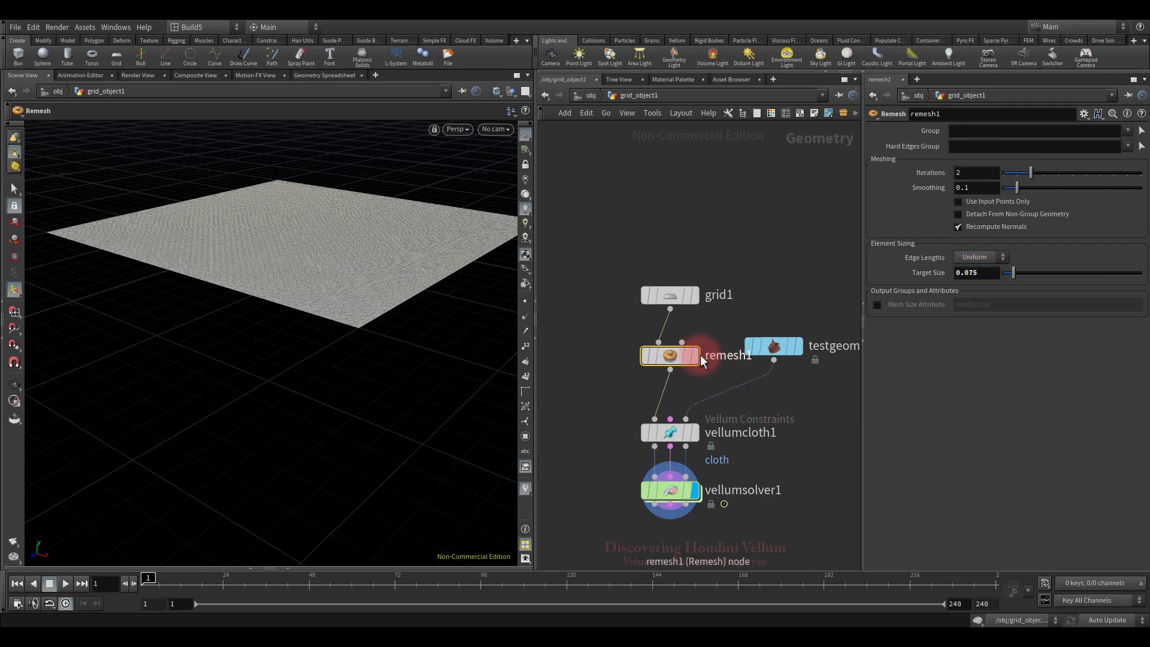
left_click(696, 355)
key("Escape")
left_click_drag(367, 267, 361, 340)
middle_click_drag(360, 340, 360, 357, "alt")
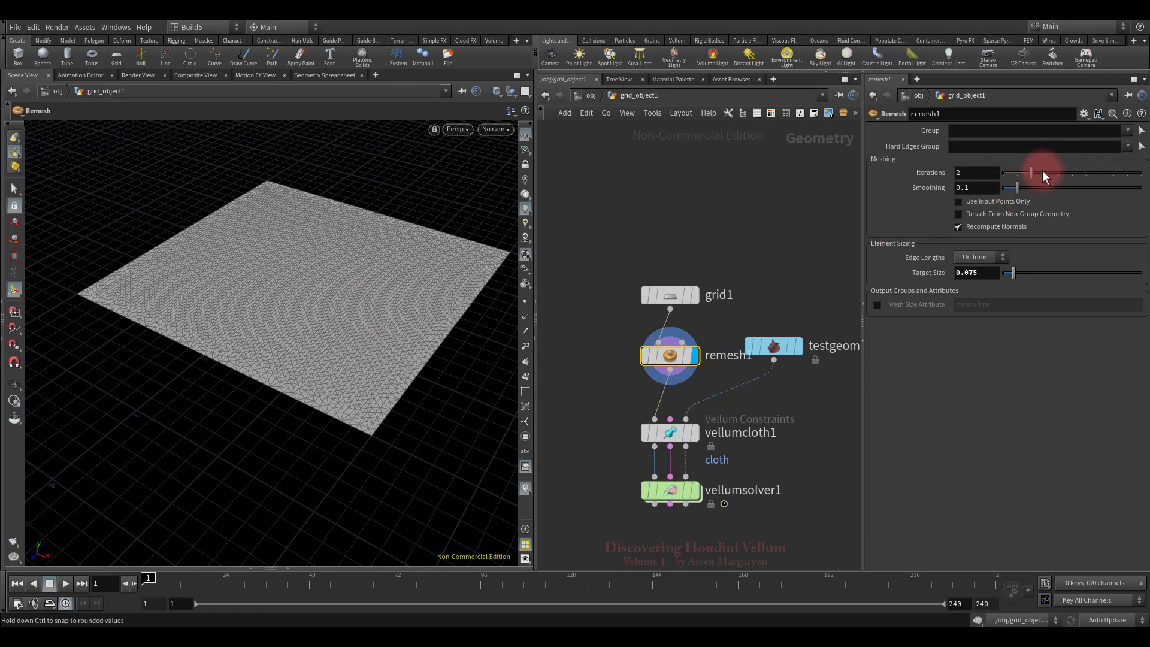
Set remesh1's iterations to 100 and display vellumsolver1 again
left_click_drag(1039, 172, 1143, 174)
left_click(984, 172)
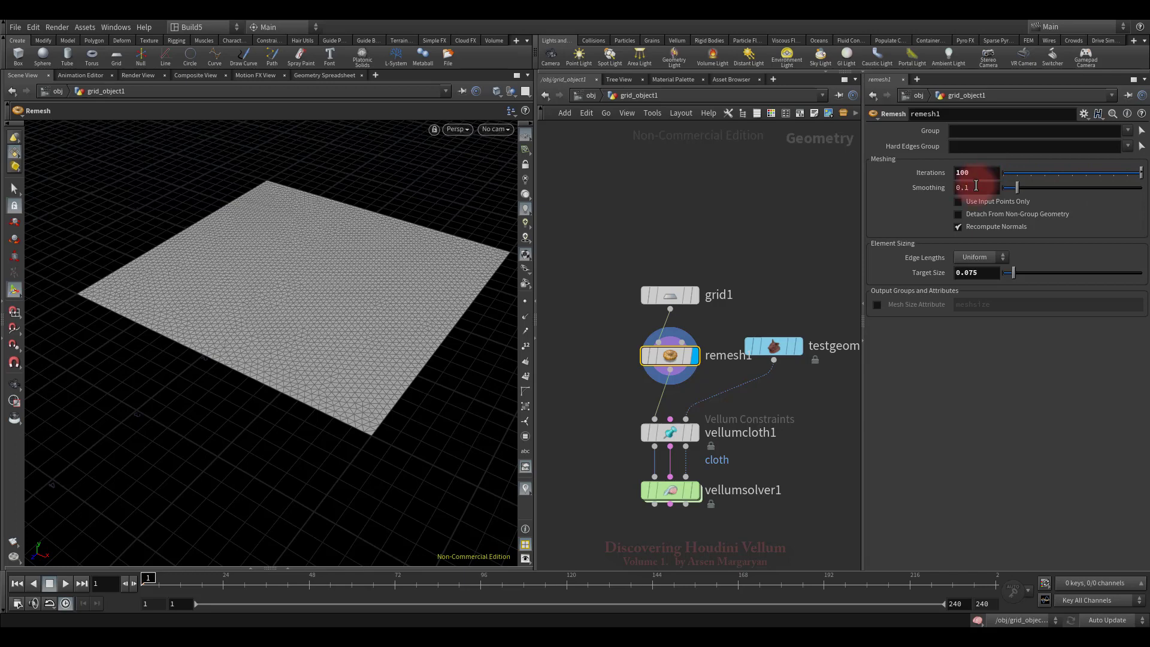
left_click(695, 493)
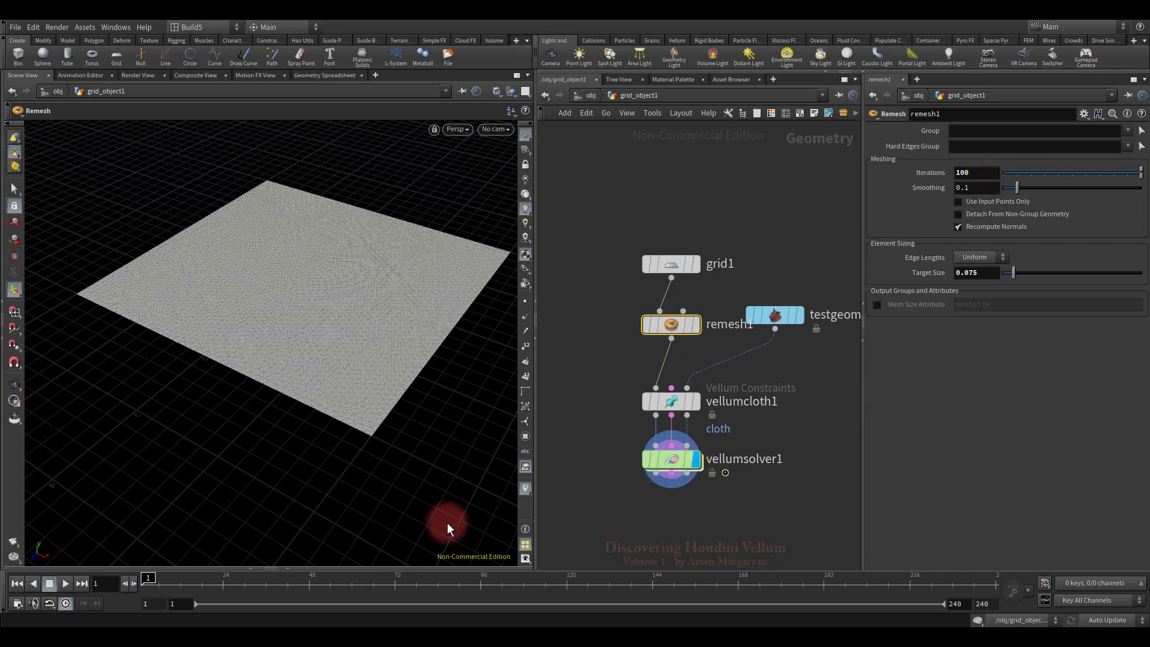
left_click_drag(411, 470, 448, 478, "alt")
left_click(629, 538)
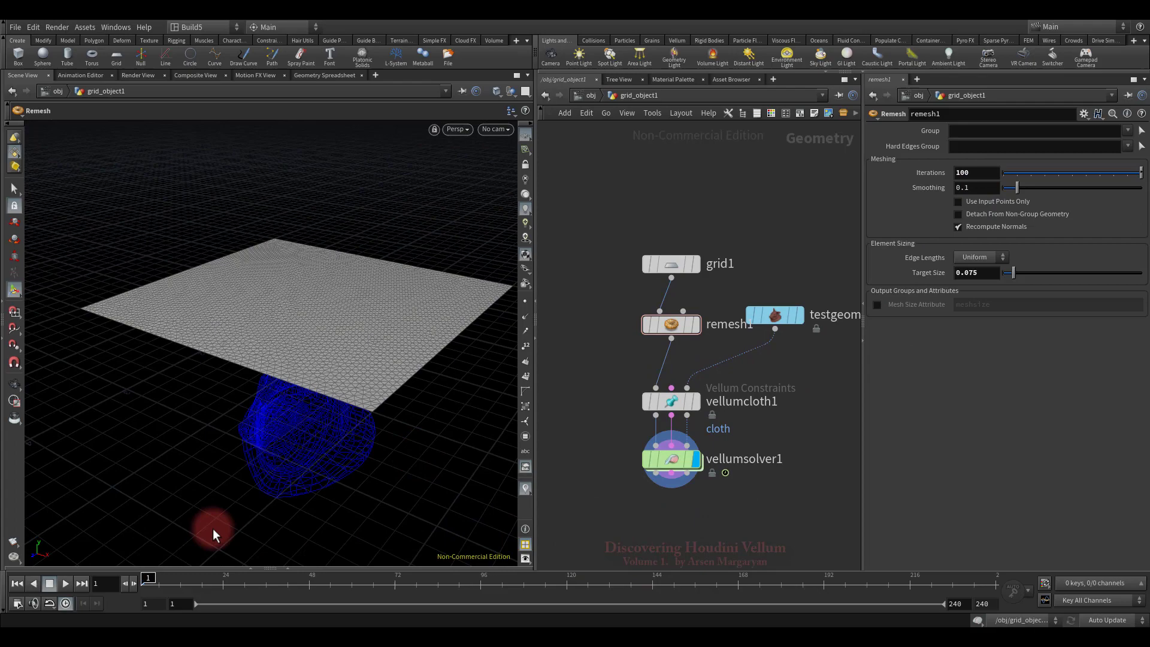
left_click_drag(214, 528, 257, 422)
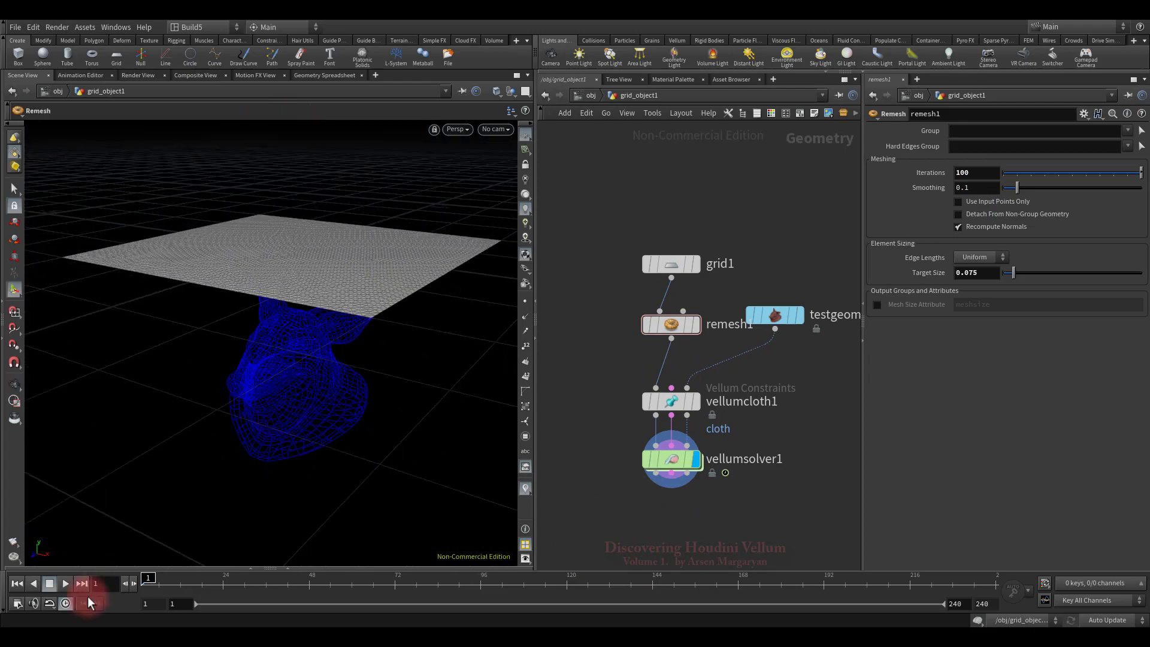
Play the simulation with the remeshed grid, stop it, and examine the draped cloth at different frames and angles
left_click(66, 583)
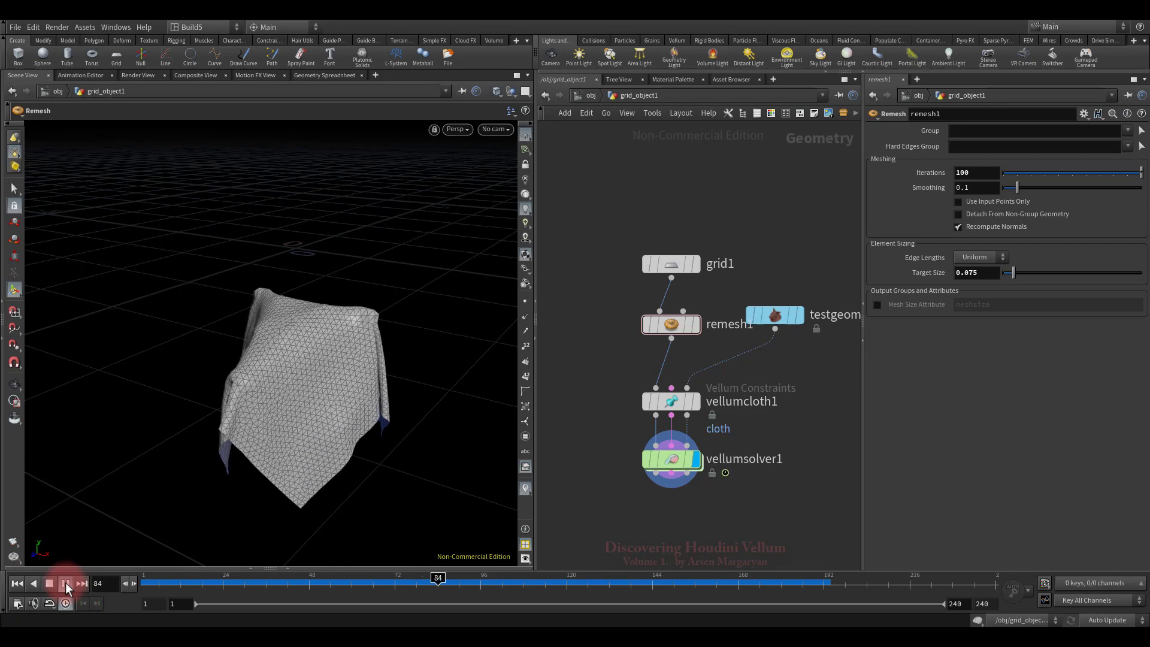
key("Escape")
left_click_drag(305, 464, 257, 473)
left_click(65, 583)
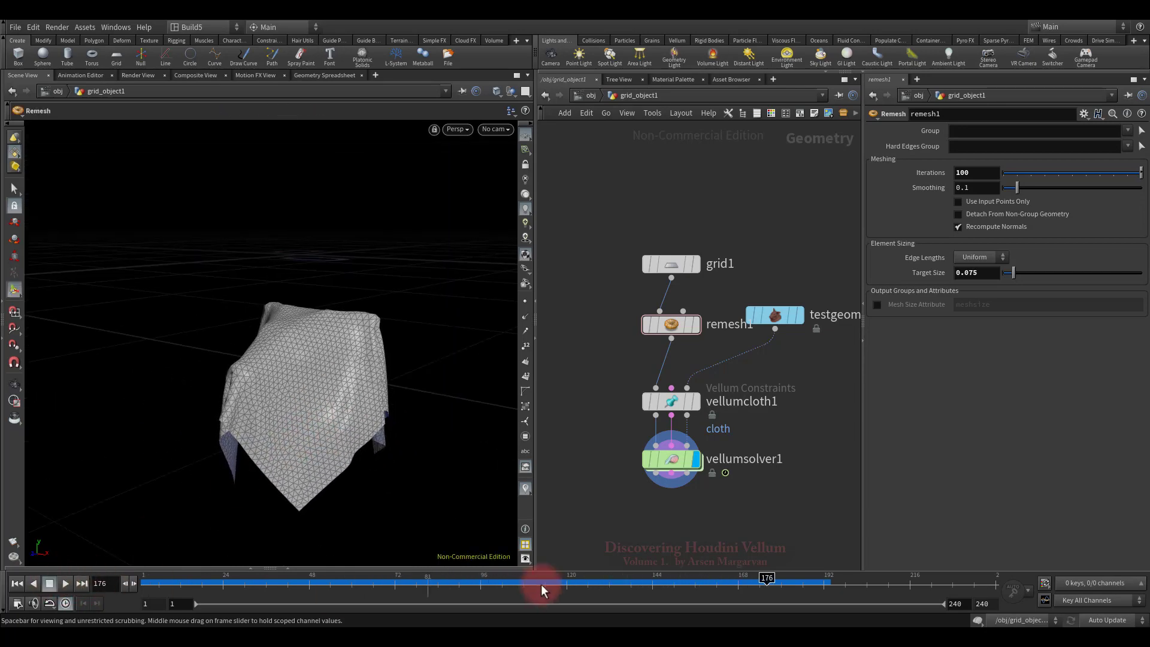
left_click_drag(541, 590, 556, 573)
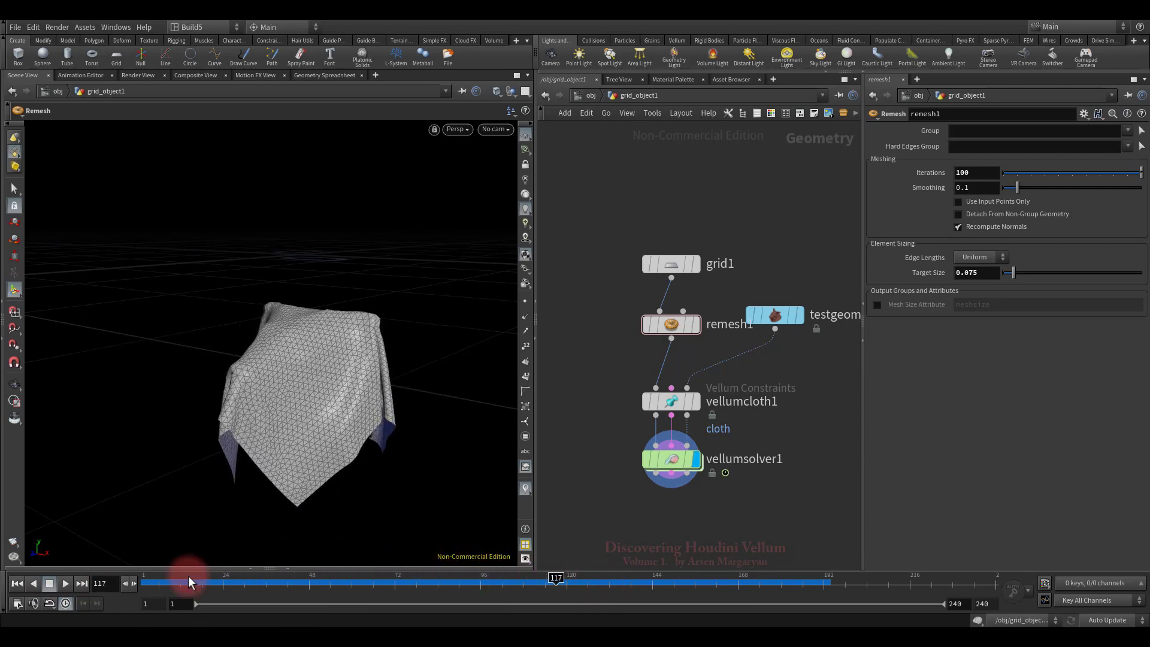
Return to frame 1 and delete the grid1 and remesh1 nodes
left_click(14, 586)
left_click_drag(295, 424, 383, 402)
left_click_drag(703, 334, 704, 333)
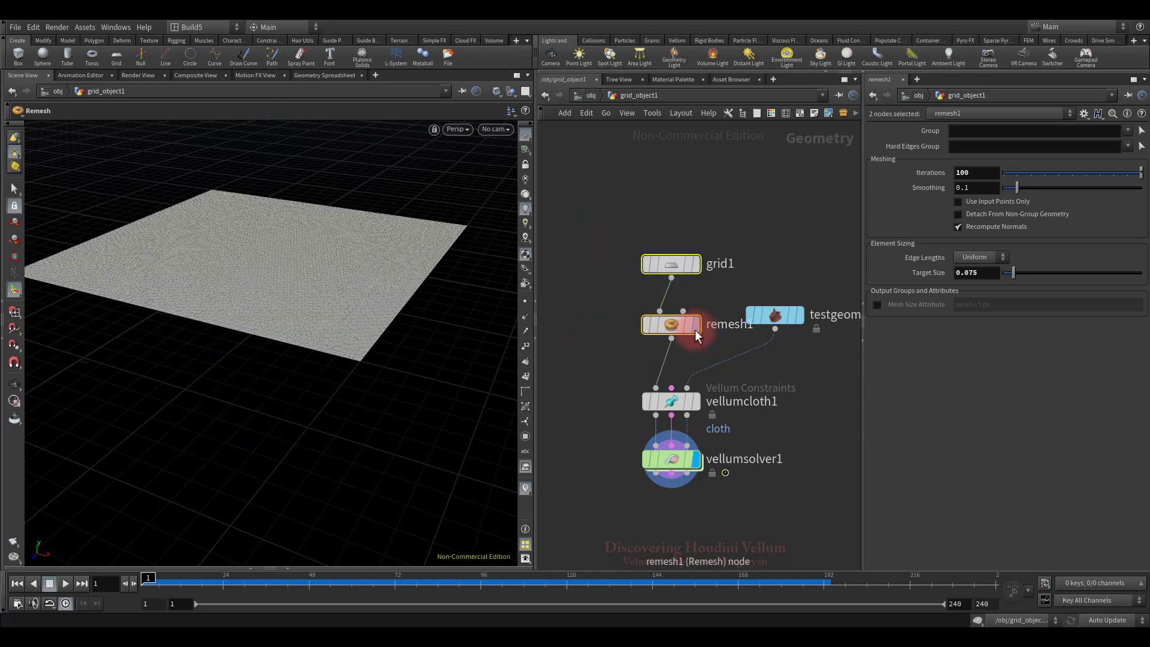
key("Delete")
Add a Planar Patch node above vellumcloth1
middle_click_drag(678, 279, 679, 304)
key("Tab")
type("plan")
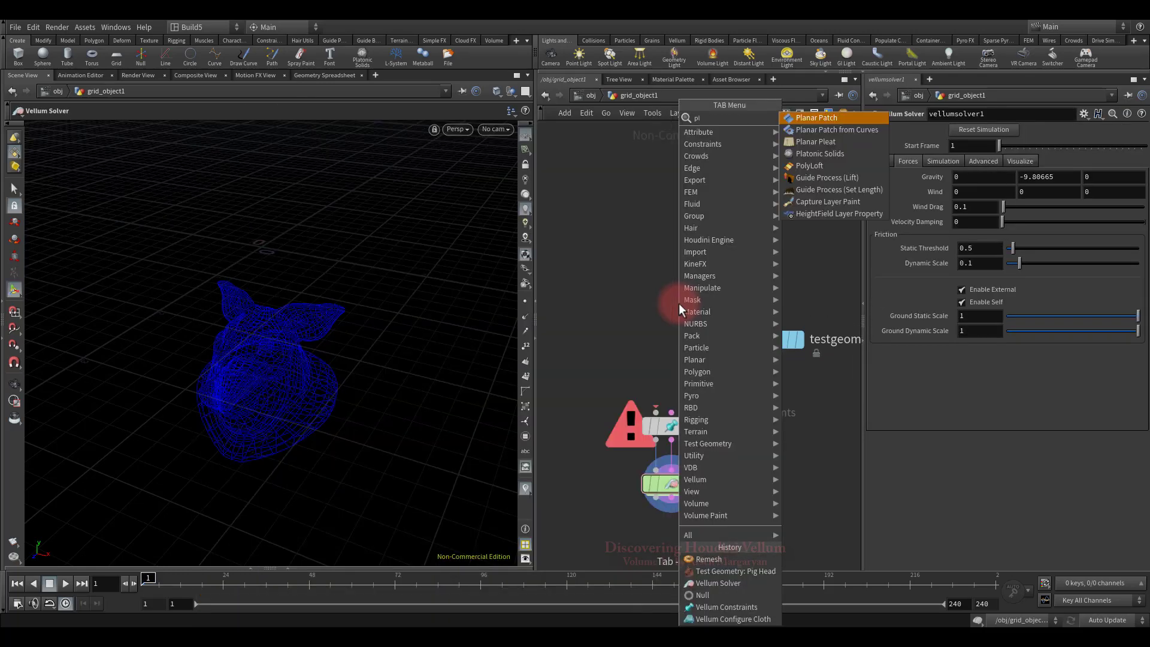
left_click(797, 120)
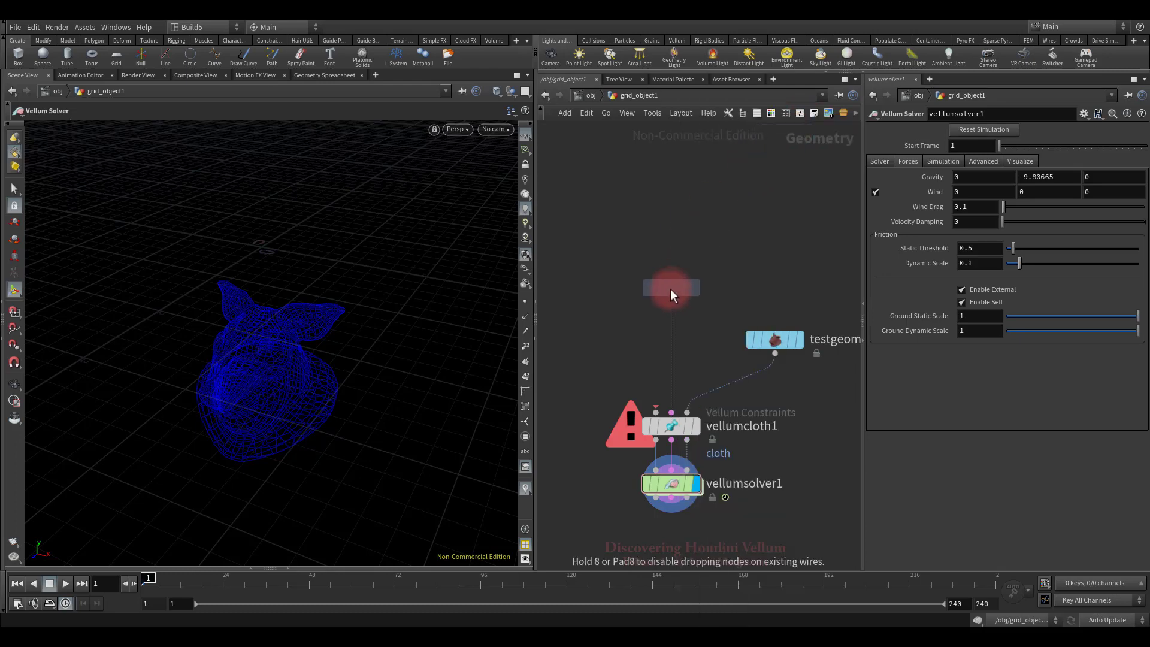
left_click(668, 299)
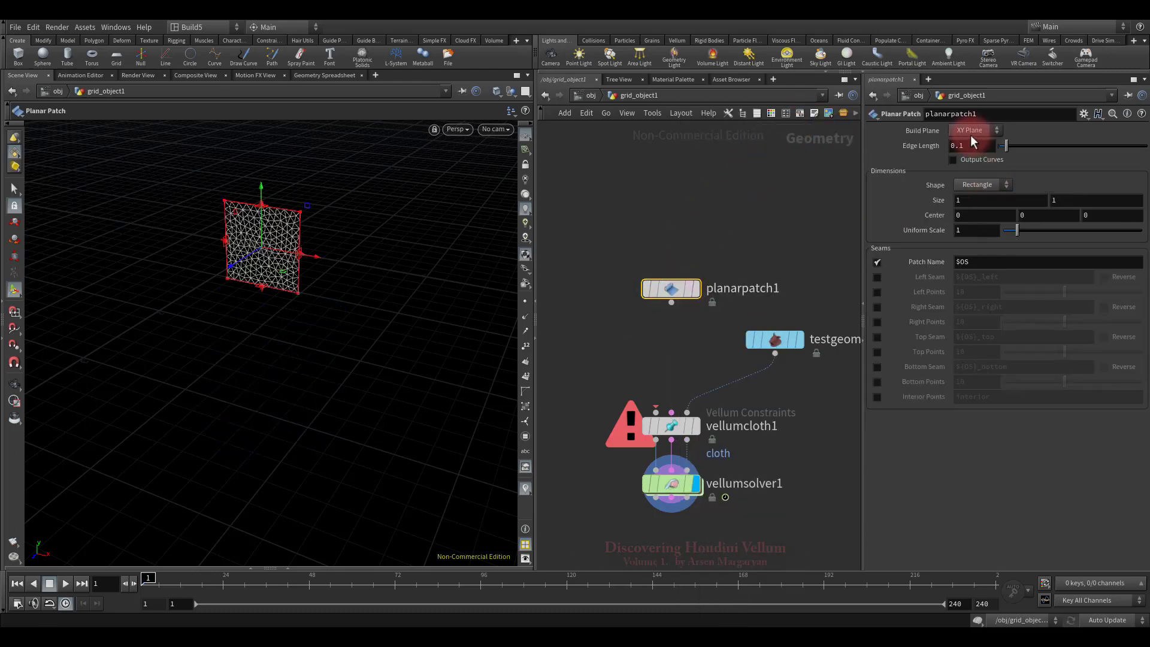
Orient planarpatch1 to the ZX Plane, set its size to 4 by 4, and display it
left_click(969, 165)
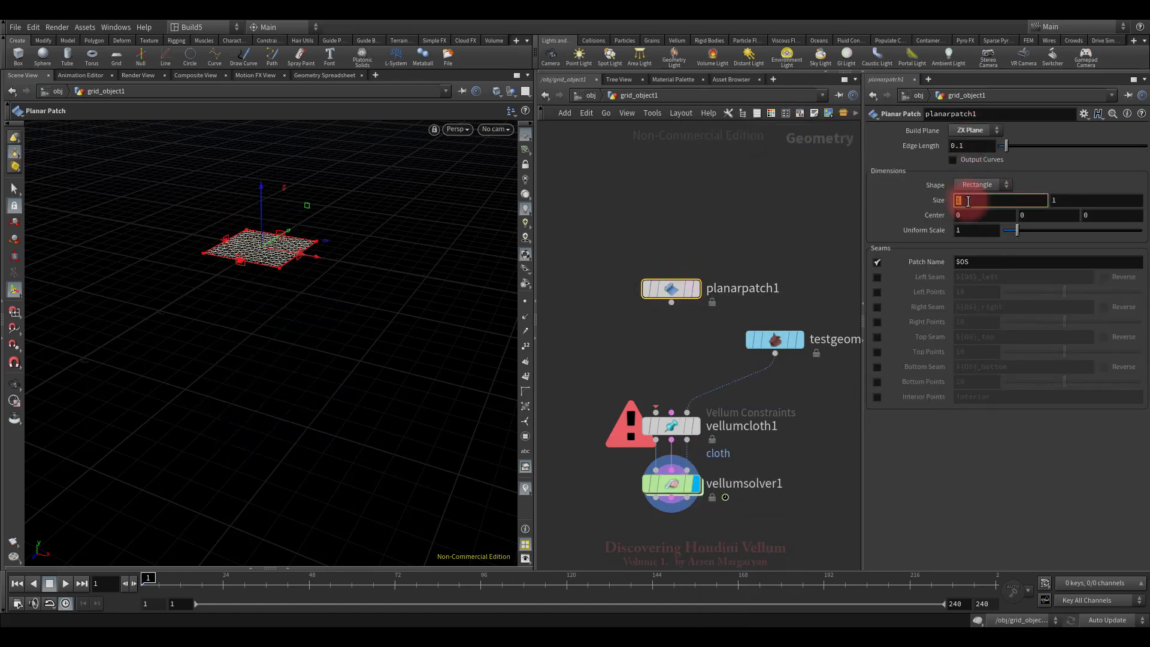
type("4")
left_click(1071, 201)
left_click(818, 228)
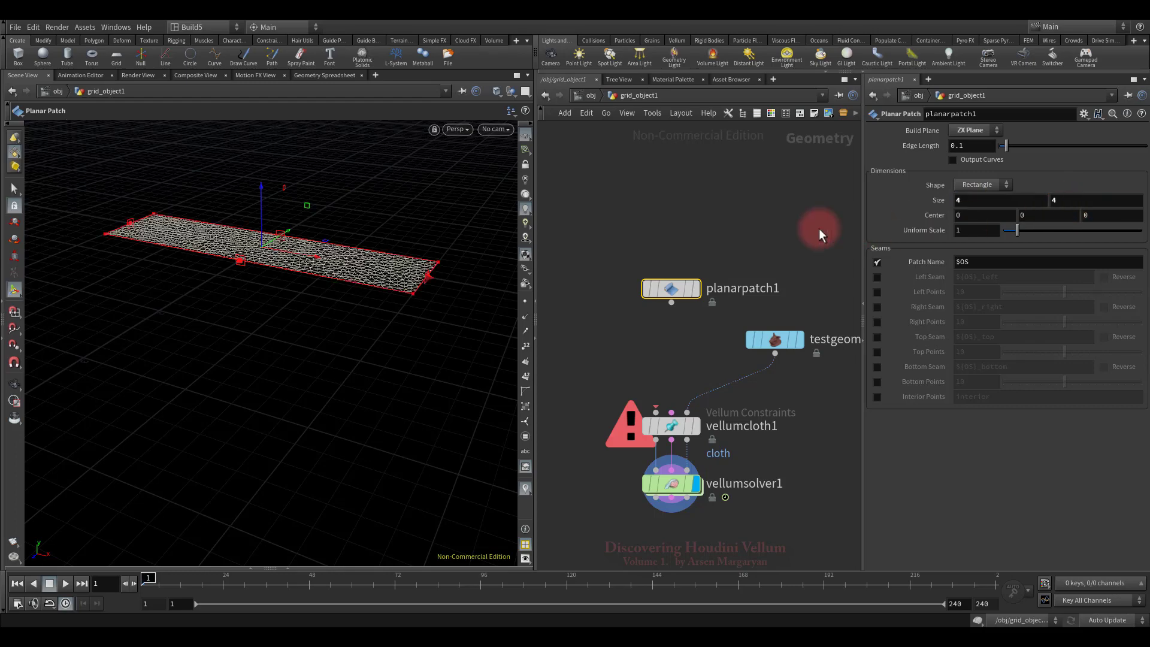
left_click(698, 293)
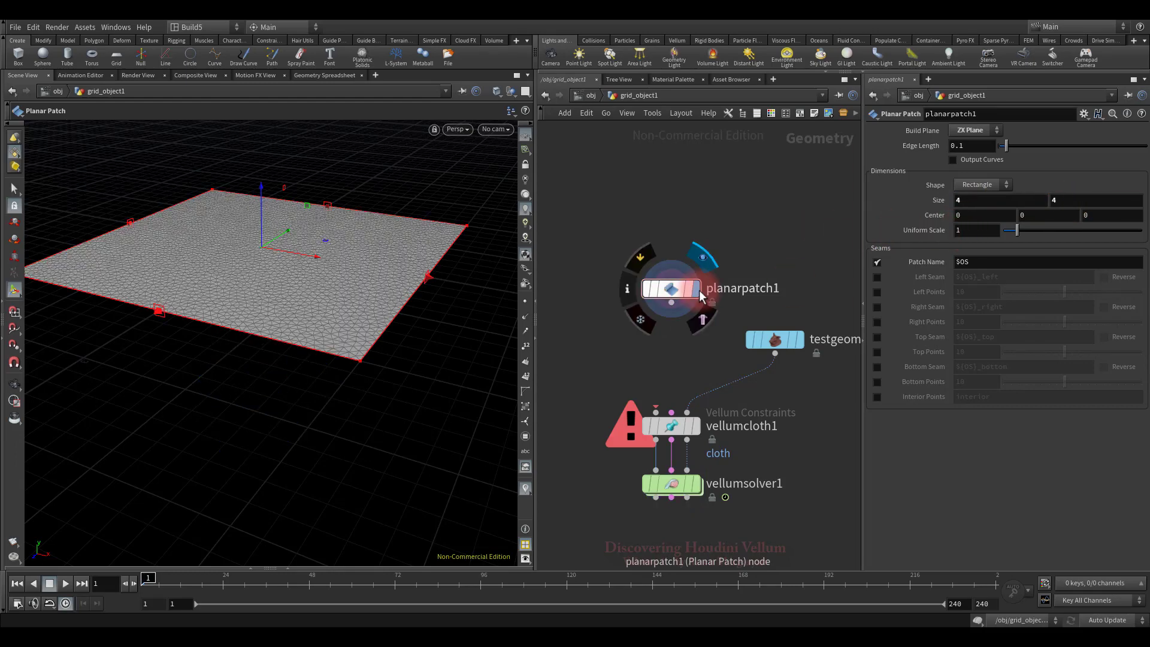
Set planarpatch1's edge length to 0.2
left_click(976, 147)
type("0.")
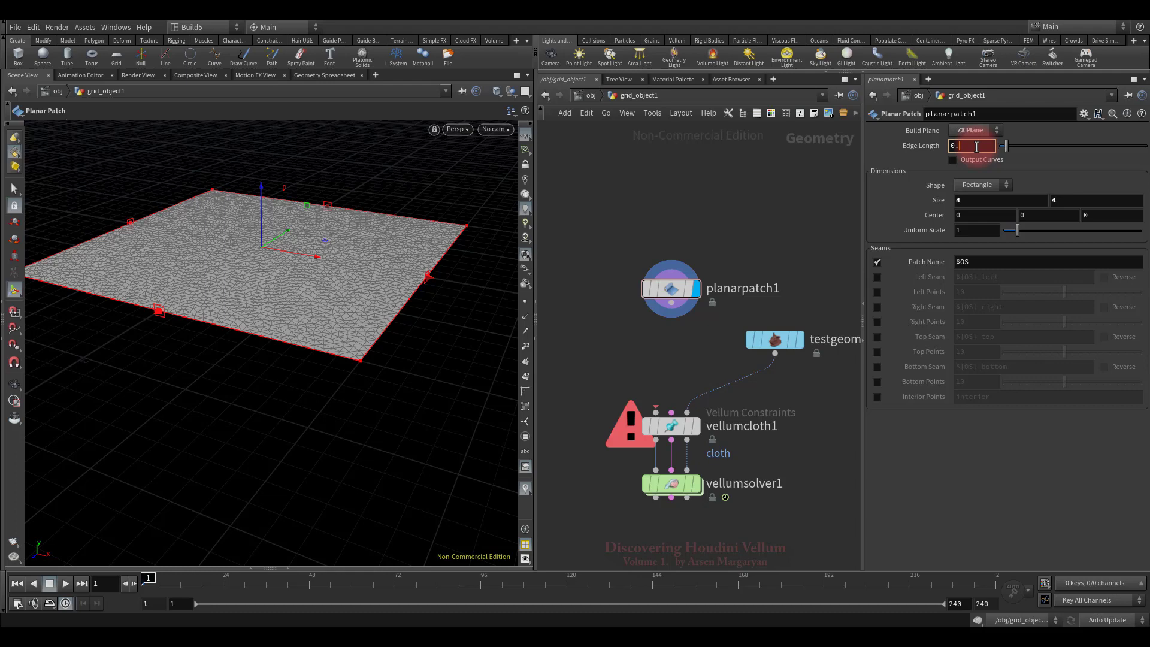
type("2")
key("Return")
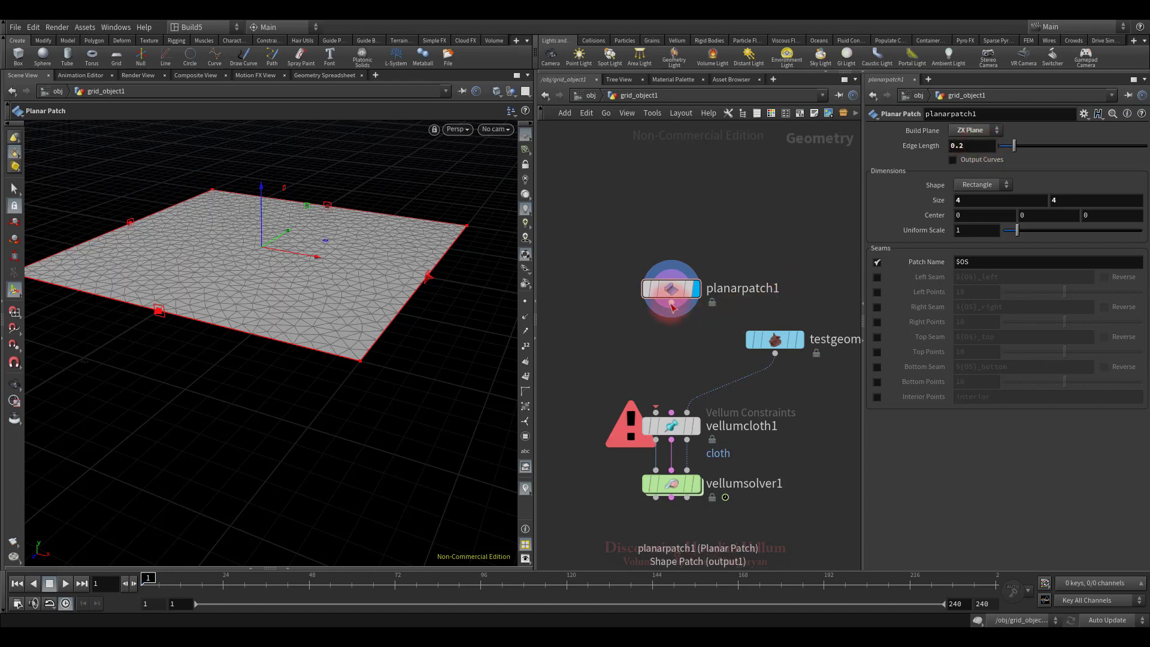
Connect planarpatch1 to vellumcloth1's first input and display vellumsolver1 with the patch above the pig head
left_click_drag(672, 303, 656, 413)
left_click(697, 484)
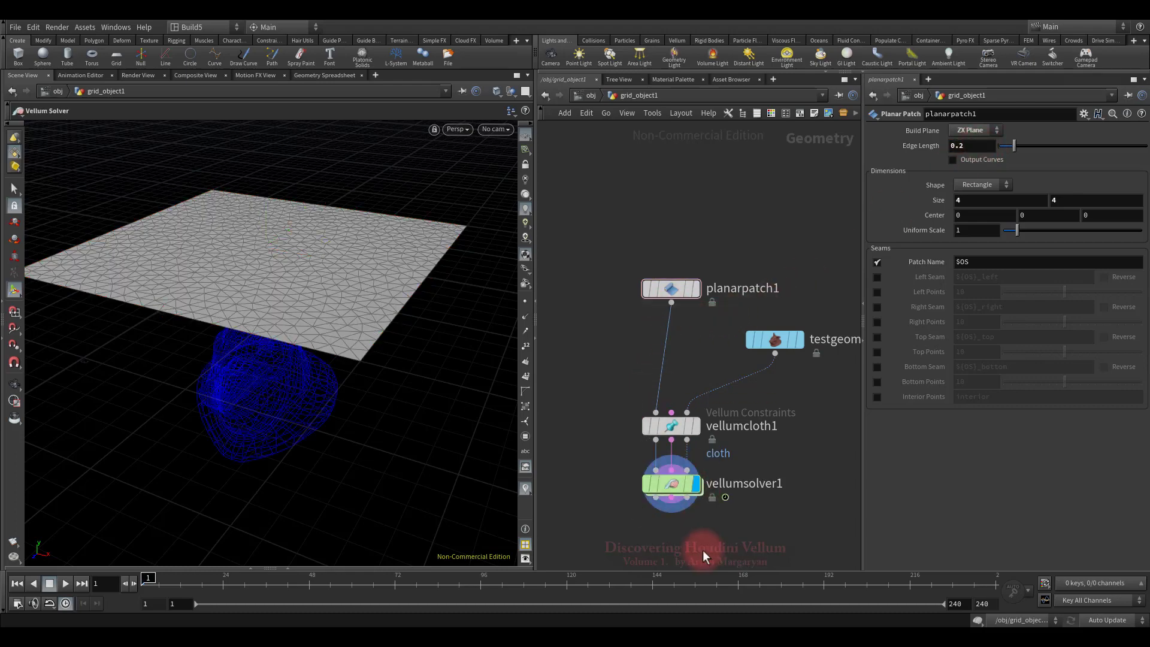
middle_click_drag(763, 539, 771, 505)
key("Escape")
left_click_drag(419, 429, 441, 398)
left_click(722, 491)
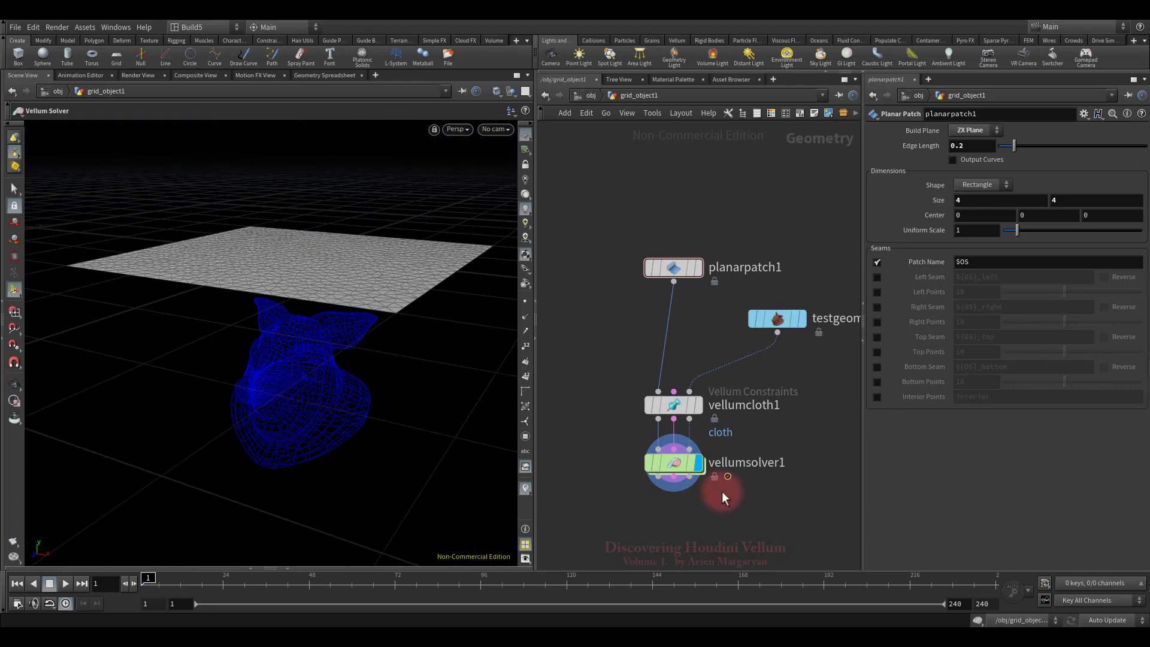
Move vellumsolver1 further below vellumcloth1 and wire the pig head geometry directly into the solver's third input
middle_click_drag(722, 495, 697, 413)
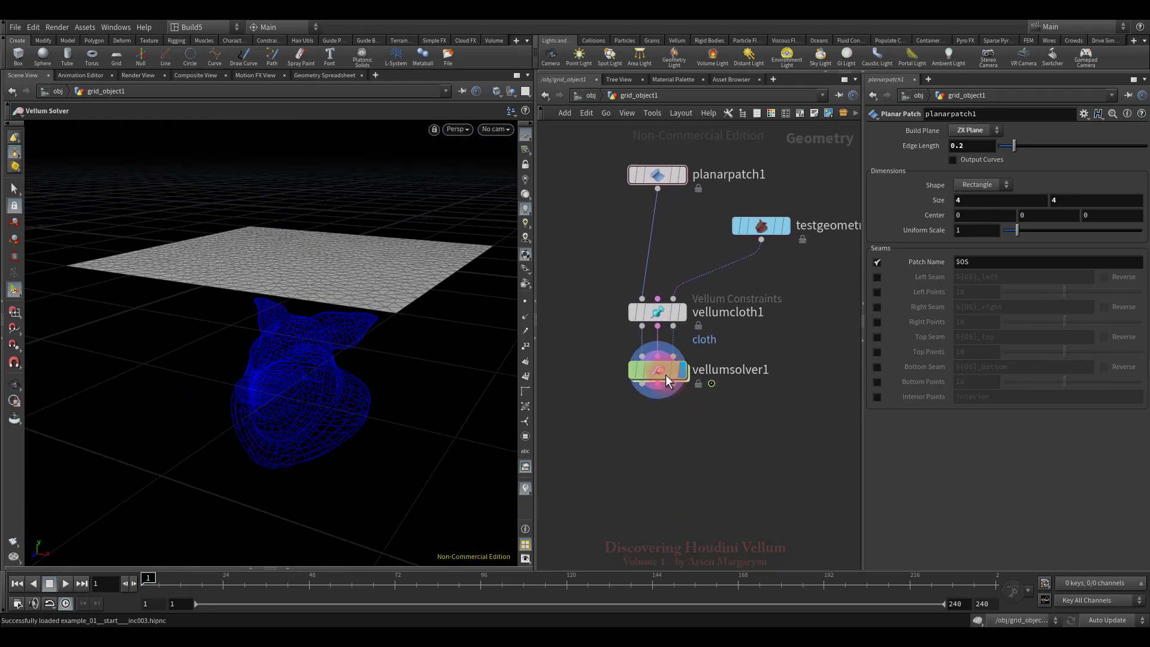
left_click_drag(668, 380, 683, 510)
scroll(678, 486, "down", 1)
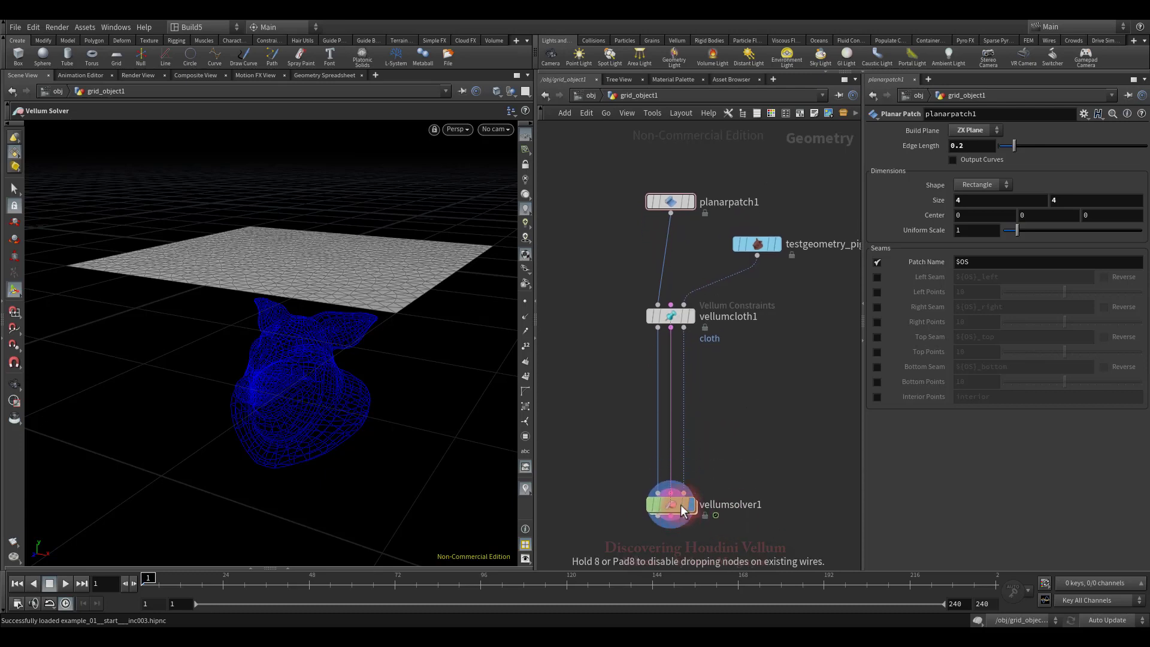
left_click_drag(752, 249, 682, 487)
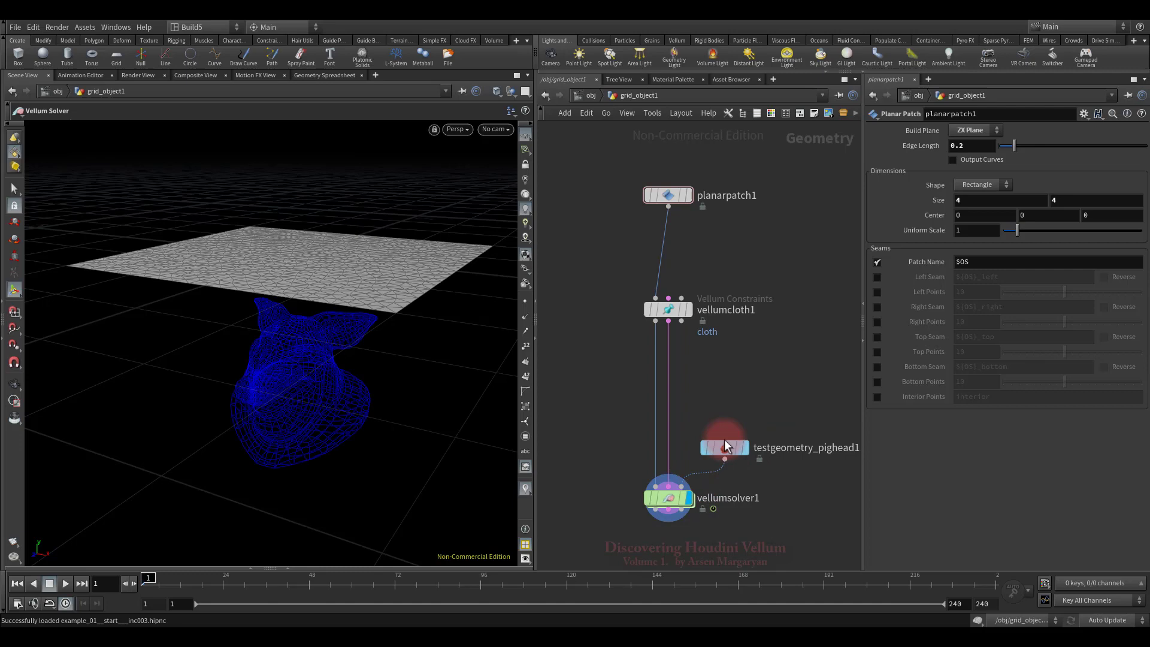
middle_click_drag(742, 365, 761, 413)
Move vellumcloth1 and planarpatch1 aside in the network to make room for another branch
left_click_drag(689, 358, 602, 338)
left_click(722, 252)
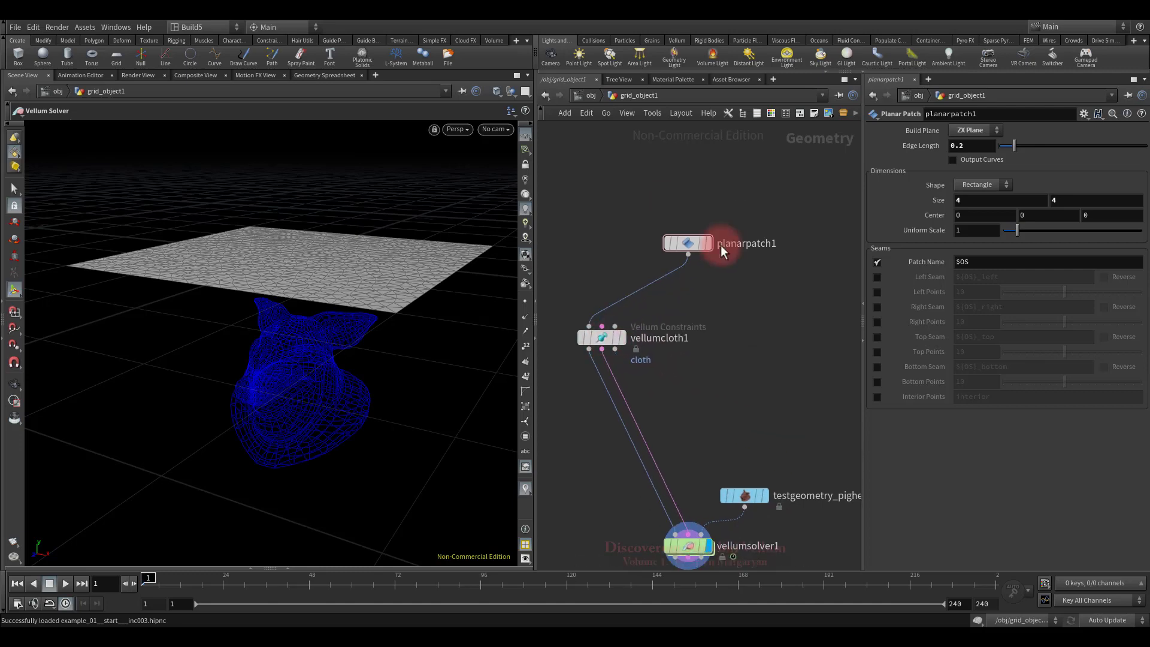
left_click_drag(689, 242, 611, 284)
middle_click_drag(733, 359, 687, 377)
Add a Draw Curve node in the empty network area beside planarpatch1
scroll(722, 308, "up", 1)
middle_click_drag(723, 313, 753, 312)
key("Tab")
type("dr")
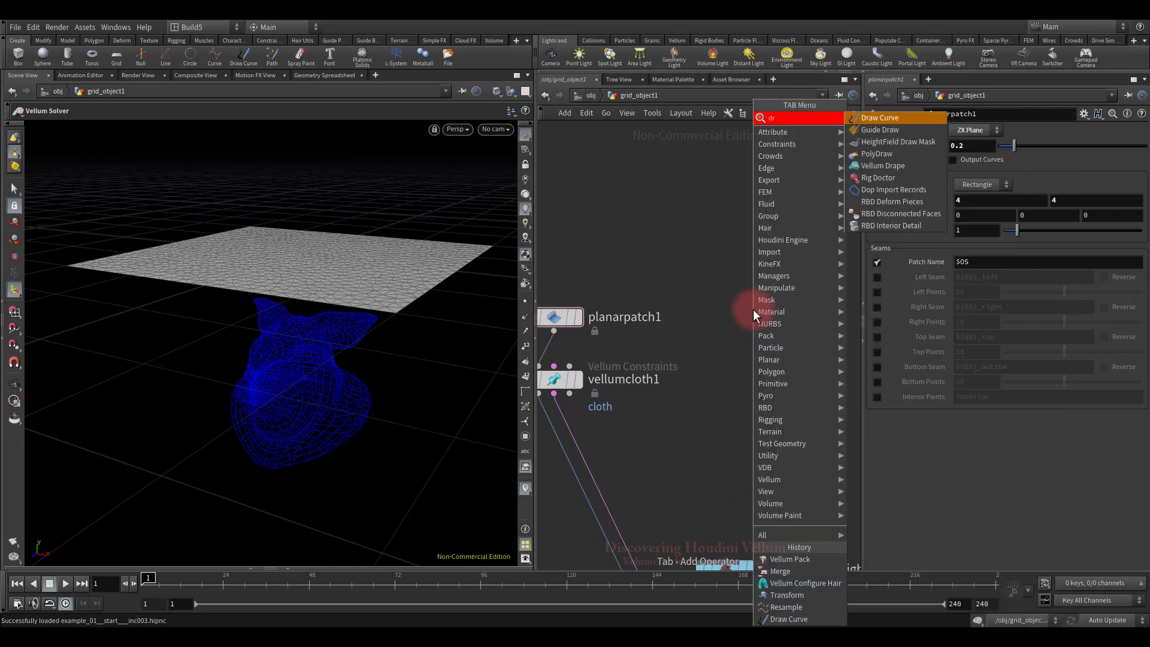
left_click(874, 120)
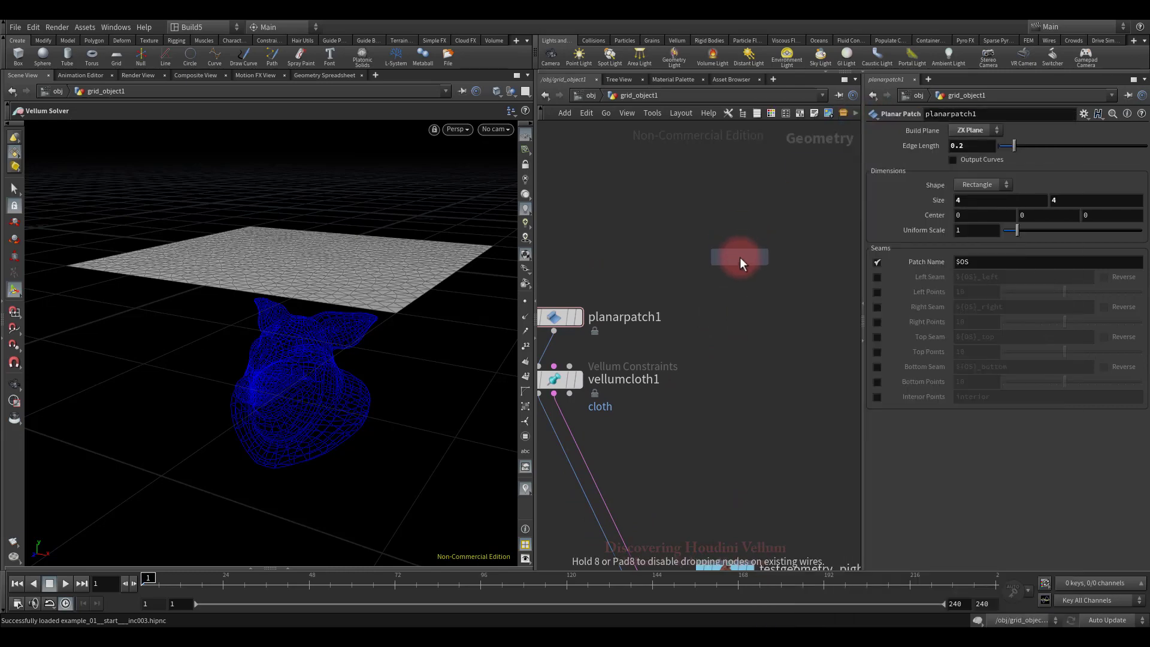
left_click(739, 257)
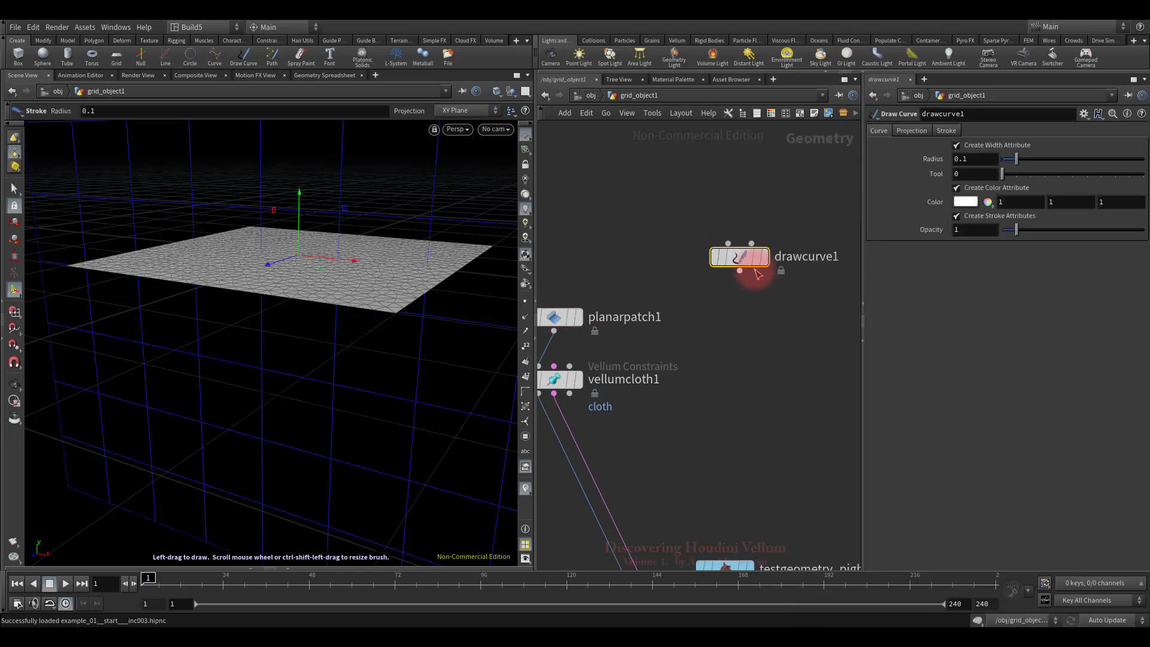
Set drawcurve1's projection to ZX Plane and draw several freehand curves across the patch in the top view
left_click(909, 133)
left_click(965, 175)
left_click(971, 210)
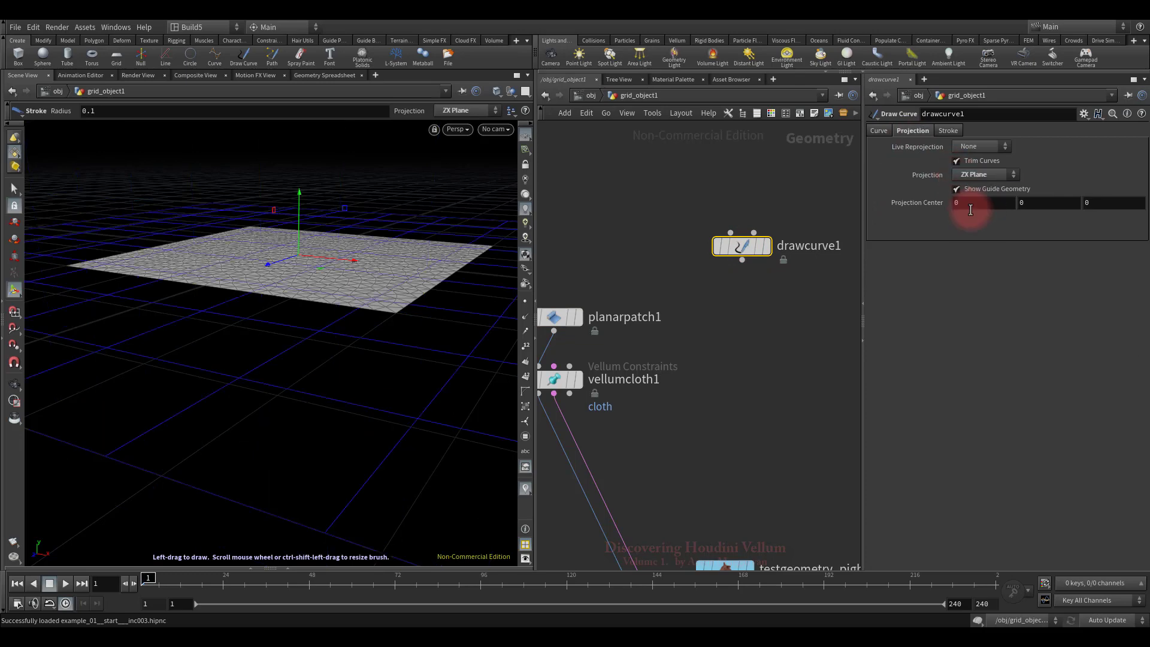
key("space+2")
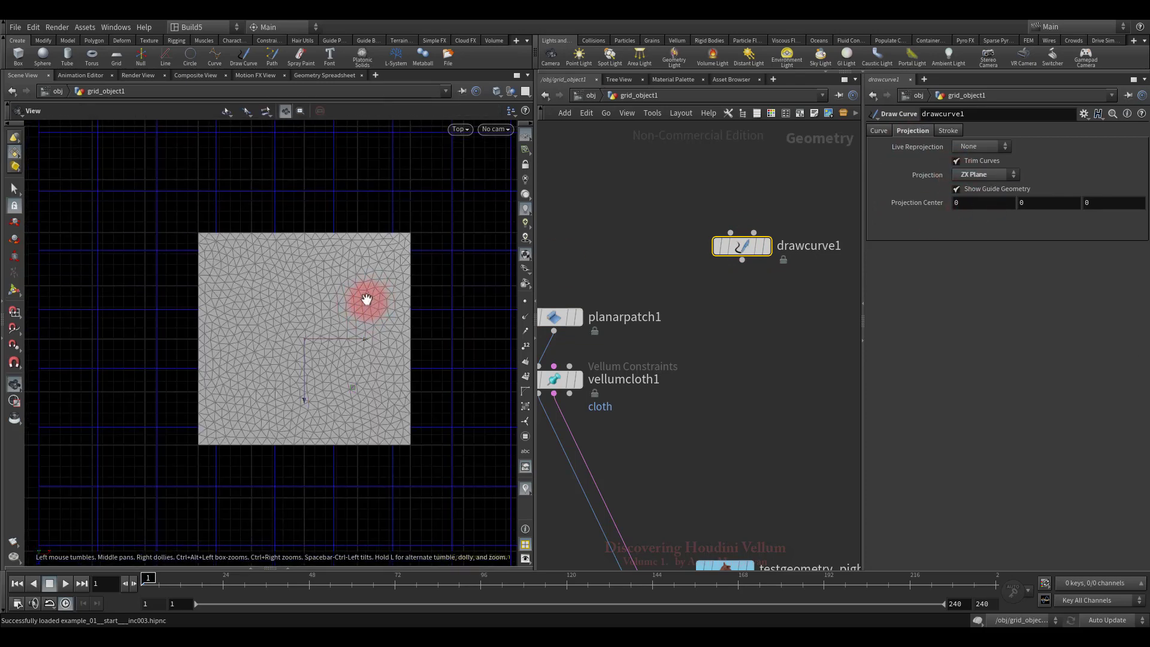
left_click_drag(166, 325, 293, 278)
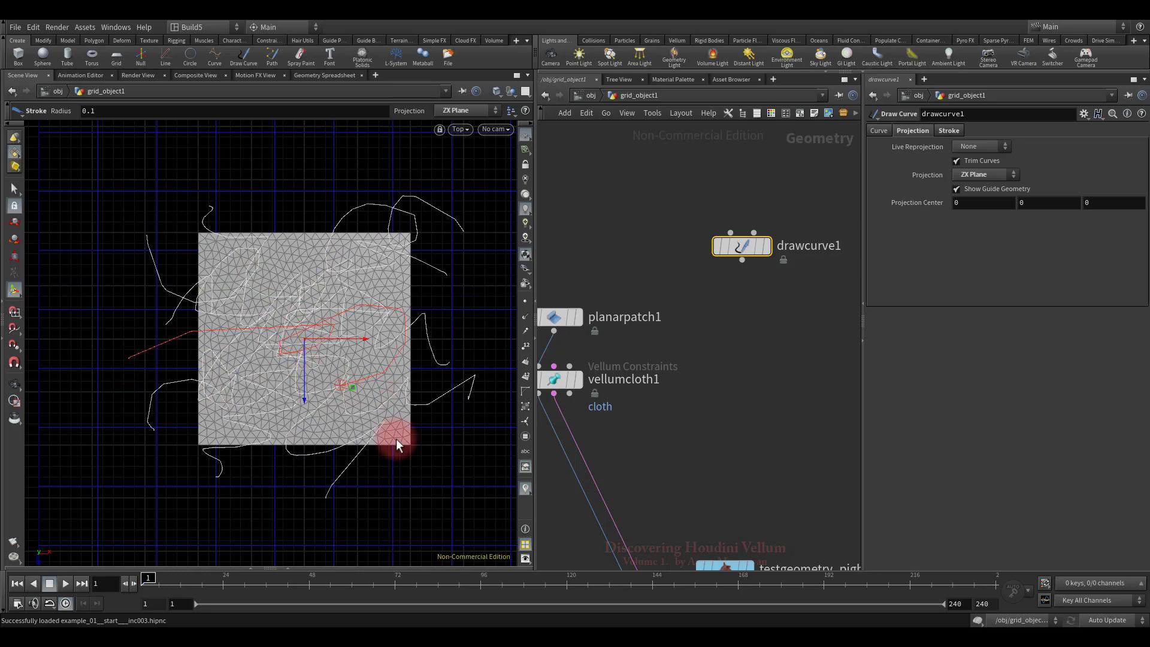
Add a Resample node wired below drawcurve1, display it, and return the viewport to the perspective view
key("Tab")
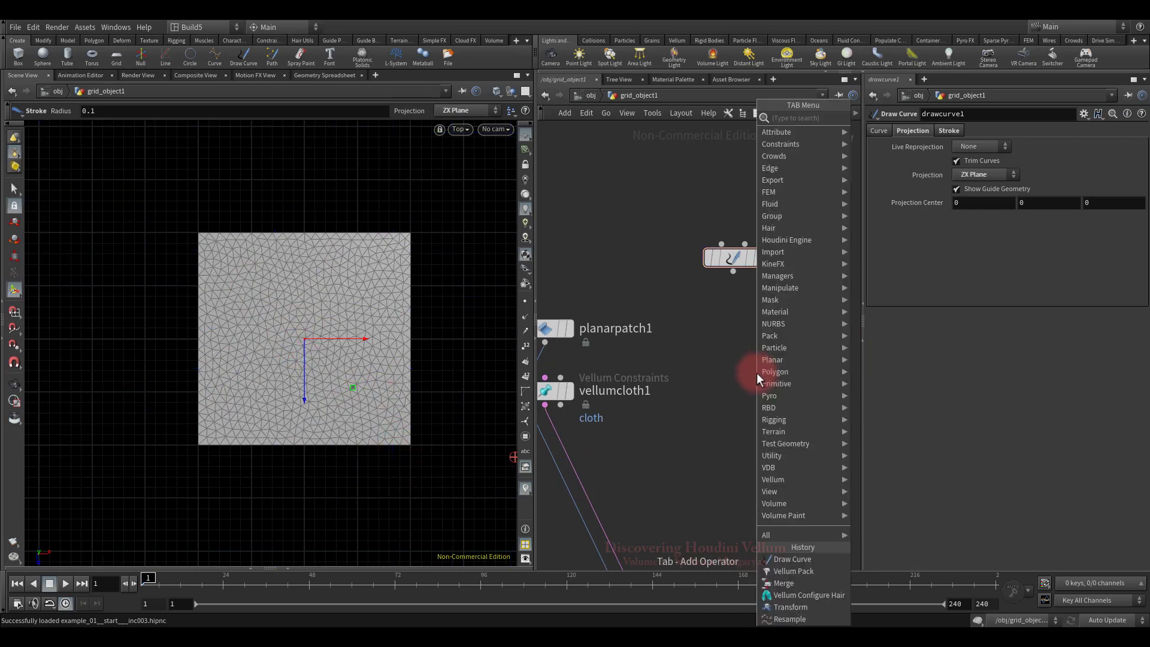
type("res")
left_click(840, 171)
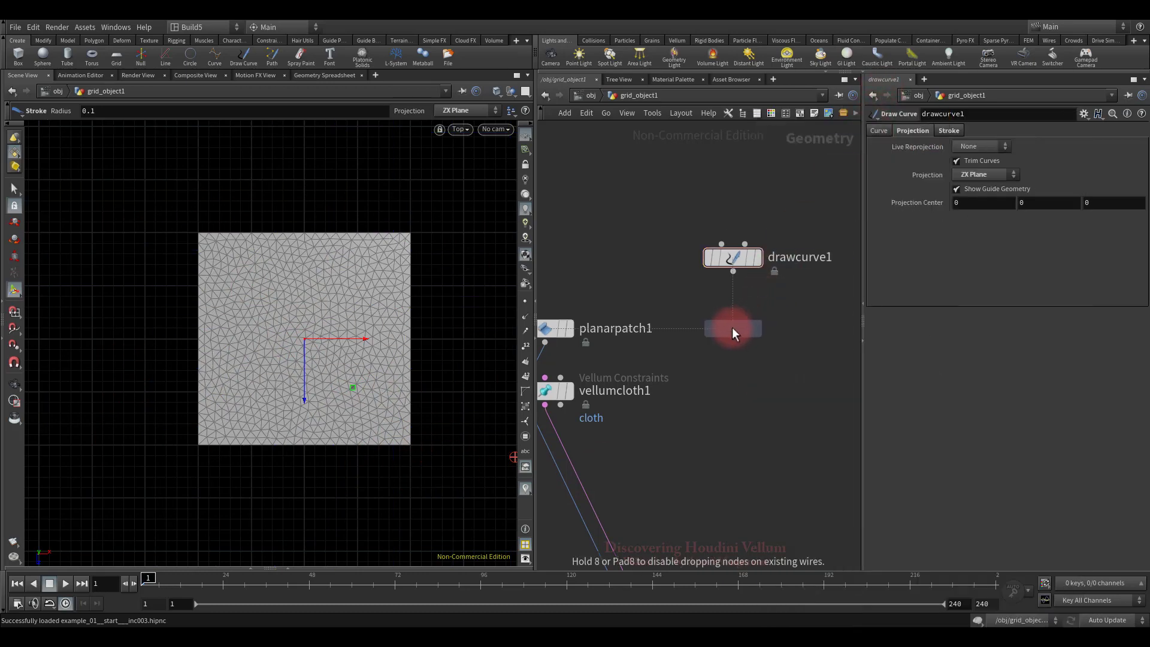
left_click(733, 328)
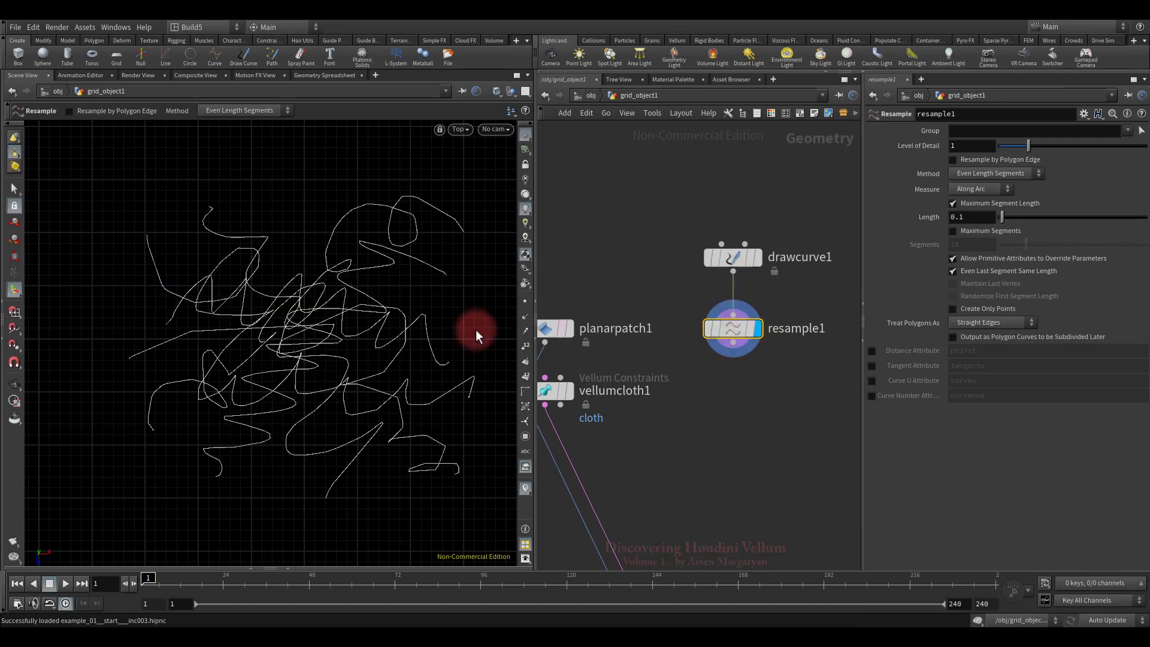
key("space+1")
left_click_drag(447, 348, 395, 352, "alt")
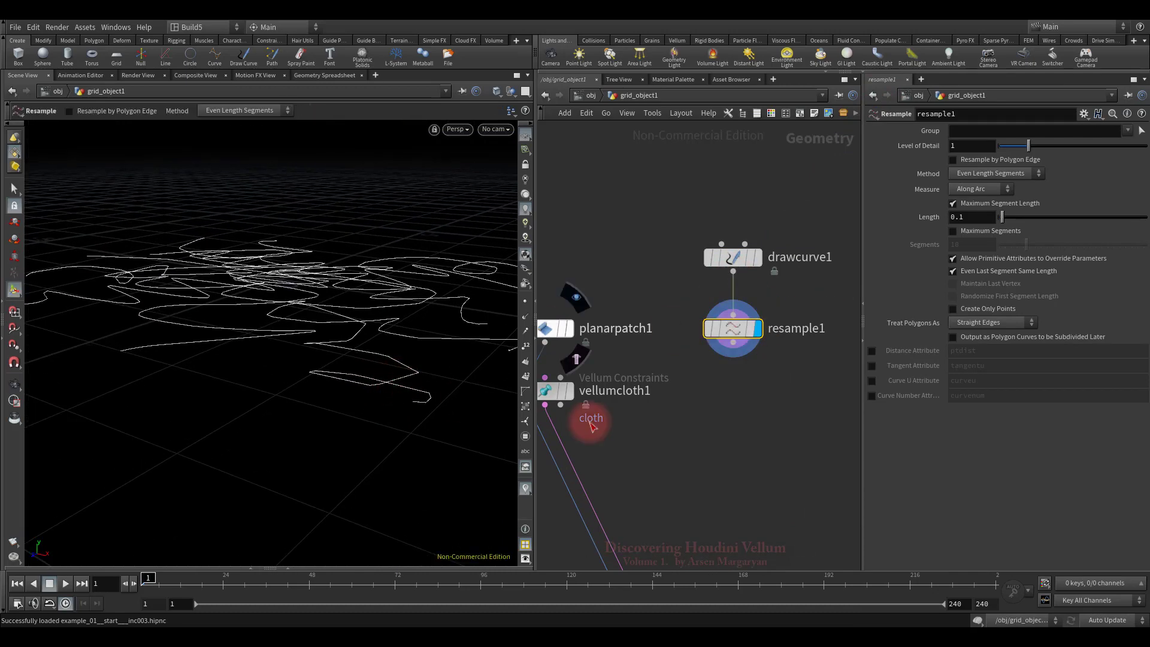
Add a displayed Transform node after resample1 and translate the curves 0.3 in Y, using planarpatch1 as a template reference
left_click(736, 457)
key("Tab")
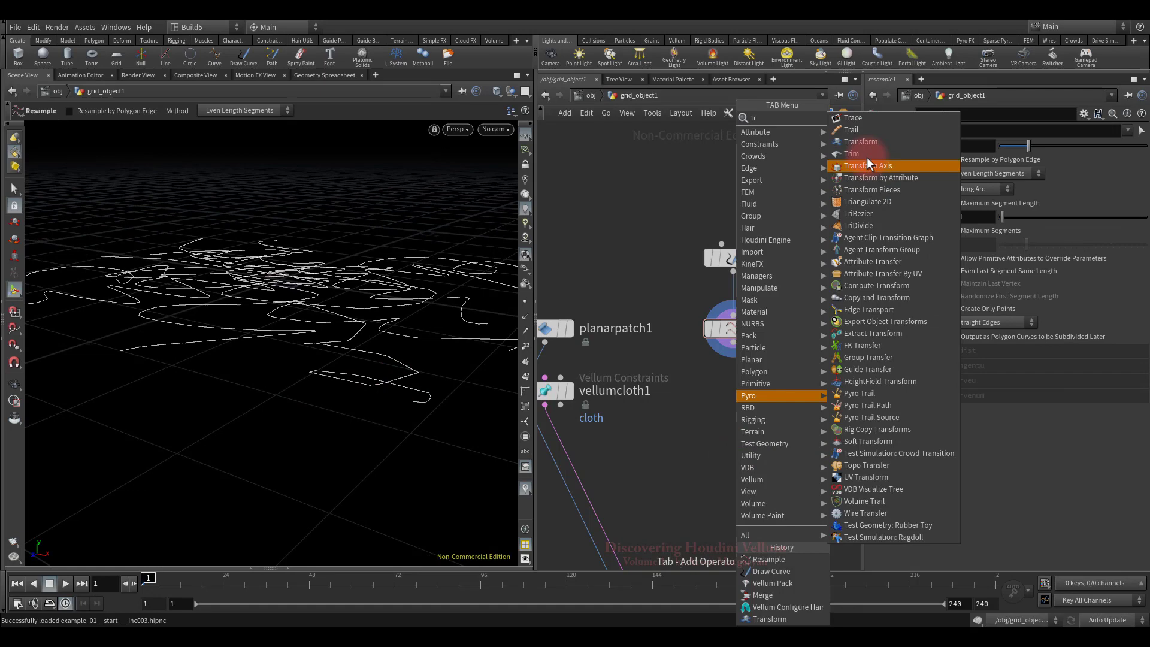
left_click(868, 157)
left_click(729, 390)
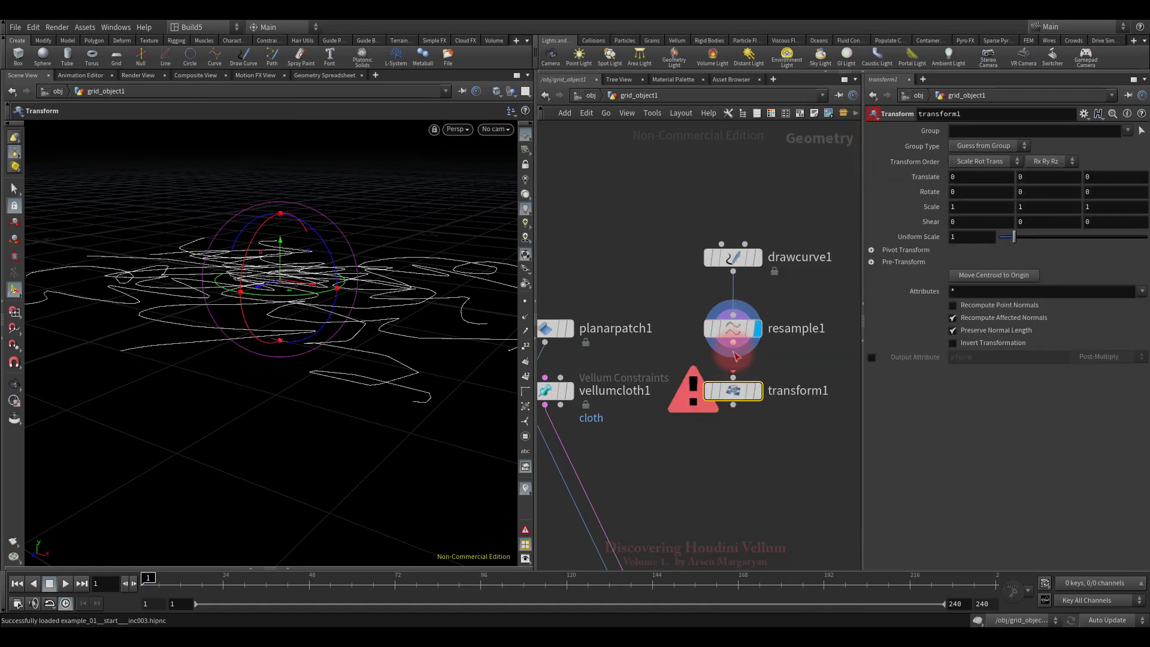
mouse_move(757, 399)
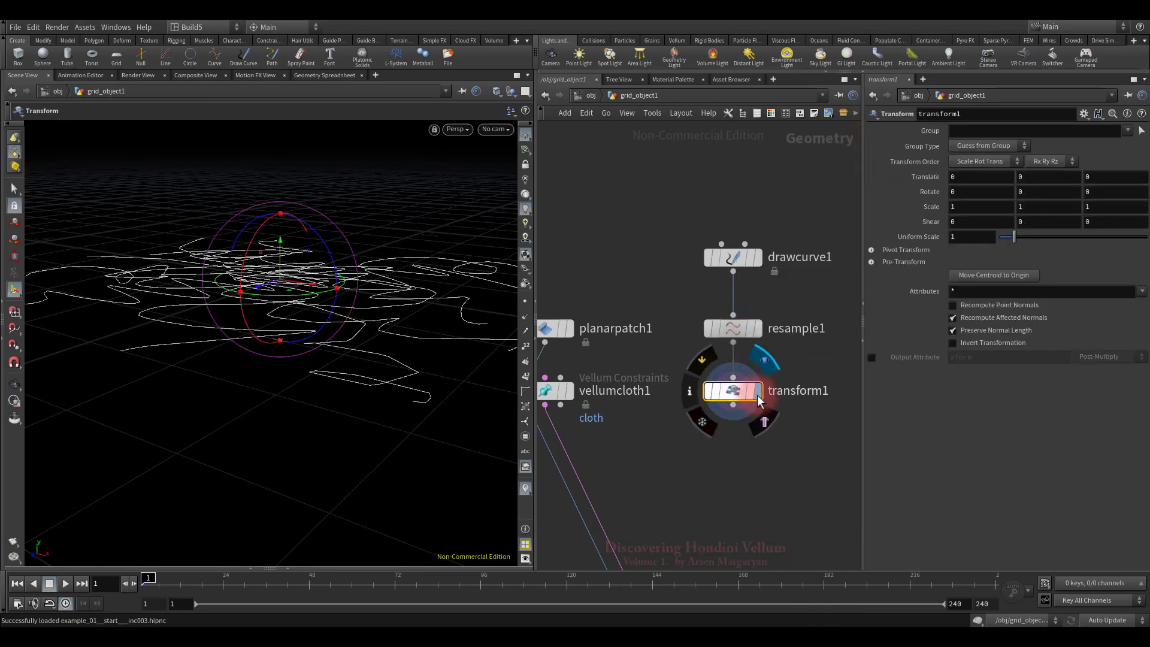
left_click(564, 328)
middle_click_drag(1031, 173, 1062, 176)
Add a Vellum Configure Hair node fed by transform1, display it, and shift the curve branch up in the network
middle_click_drag(778, 470, 778, 419)
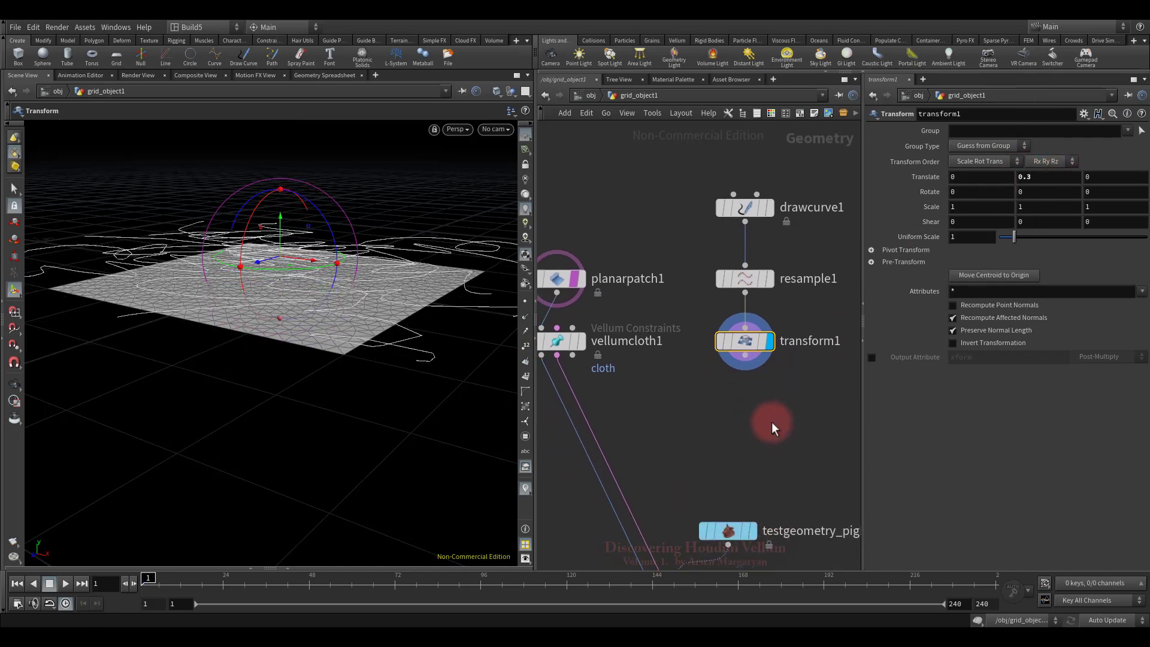
key("Tab")
type("vell")
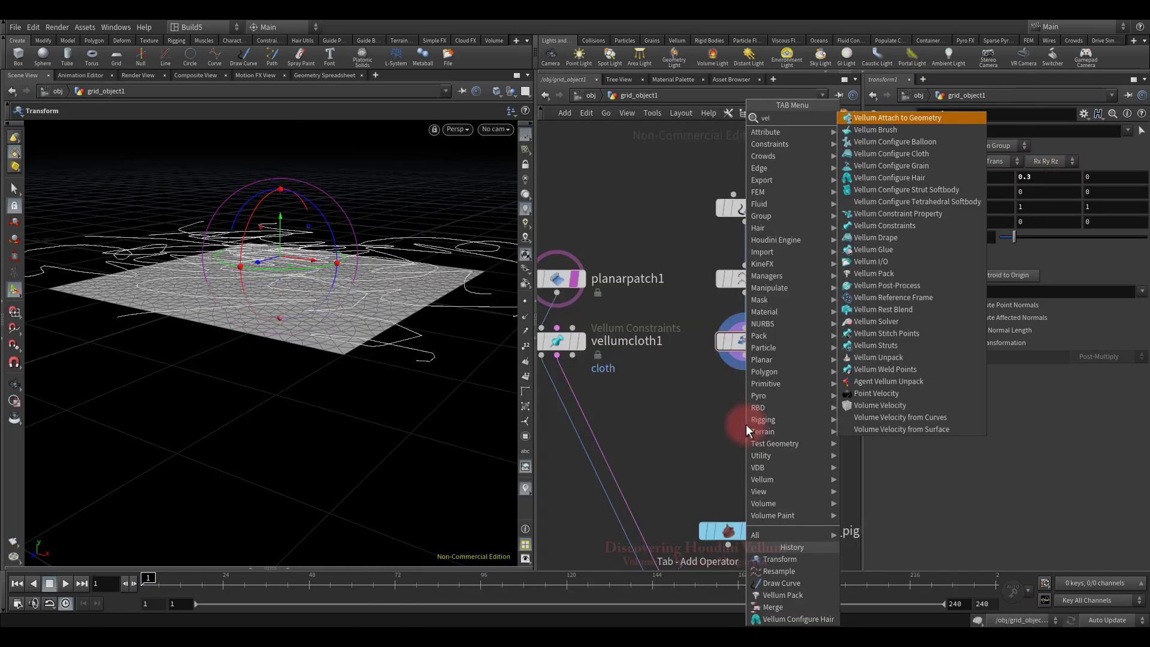
left_click(915, 179)
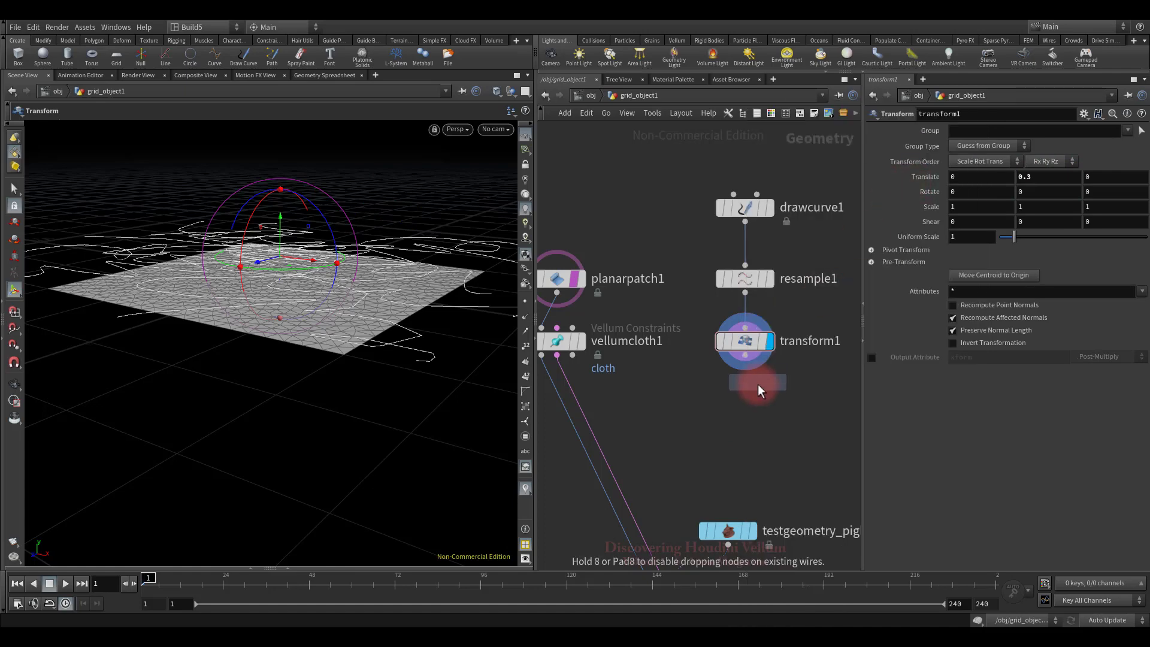
left_click(744, 408)
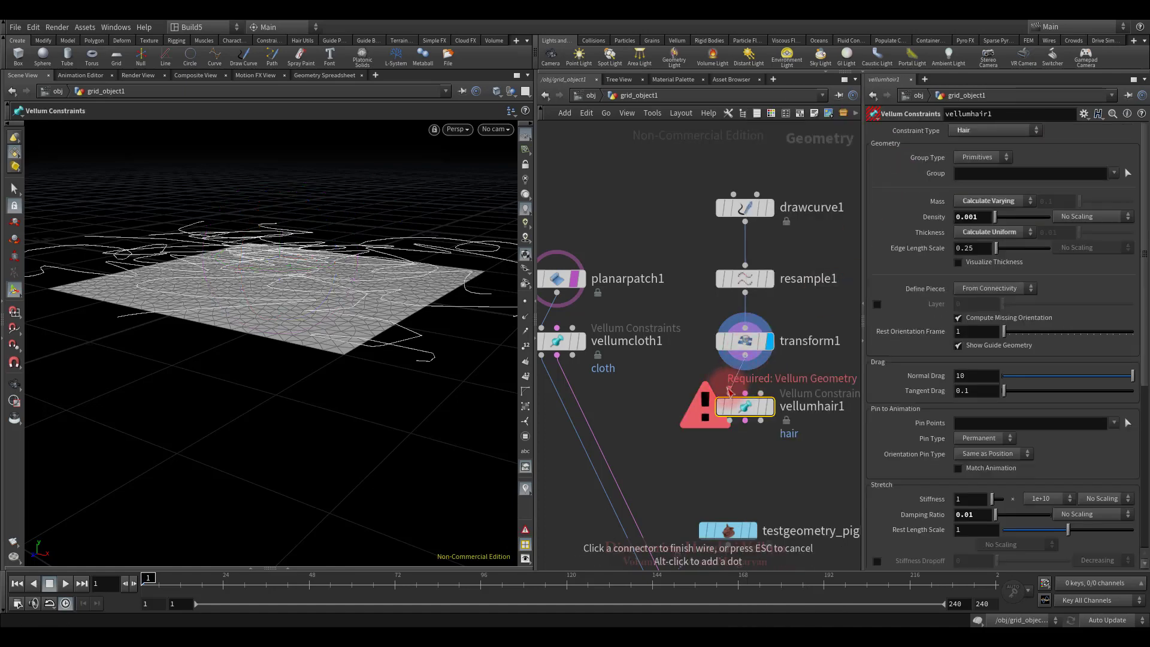
left_click(771, 407)
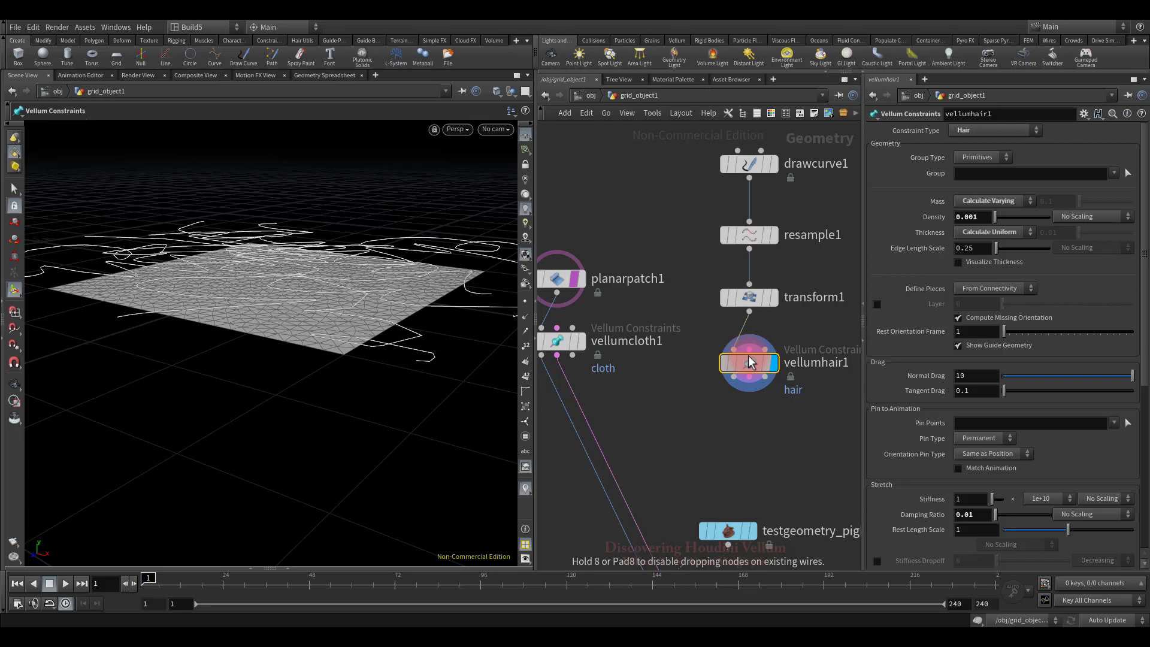
left_click_drag(749, 356, 749, 334, "shift")
Place two Merge nodes side by side between the Vellum constraint nodes and vellumsolver1
scroll(741, 419, "down", 1)
middle_click_drag(741, 419, 774, 360)
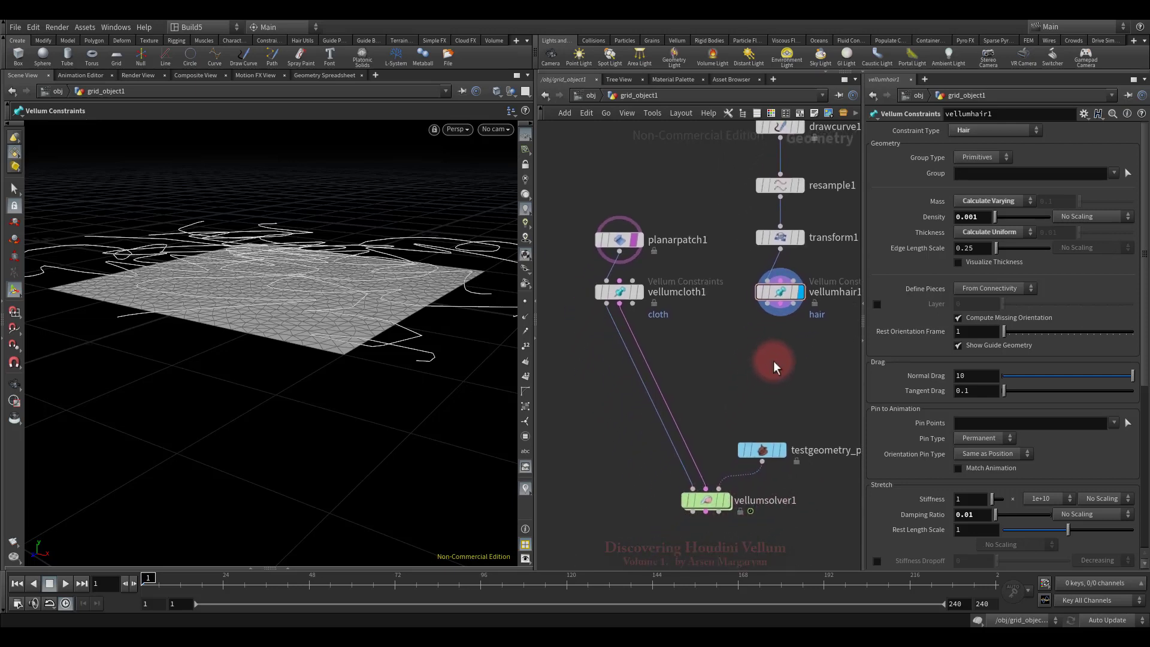
scroll(743, 363, "up", 2)
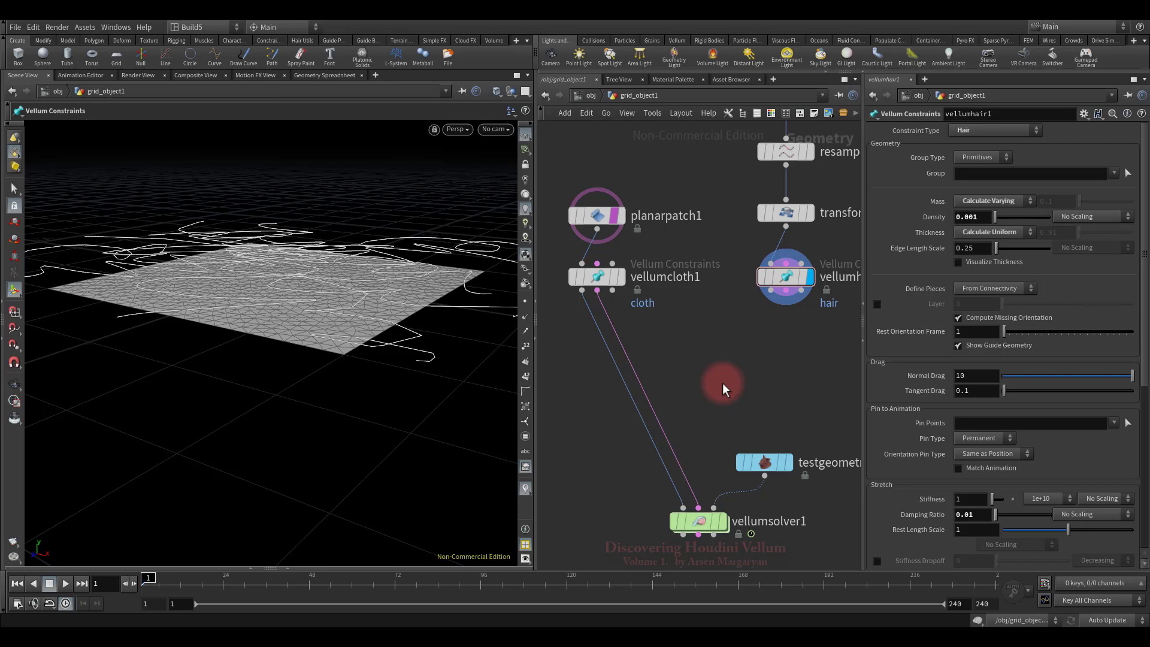
key("Tab")
type("mer")
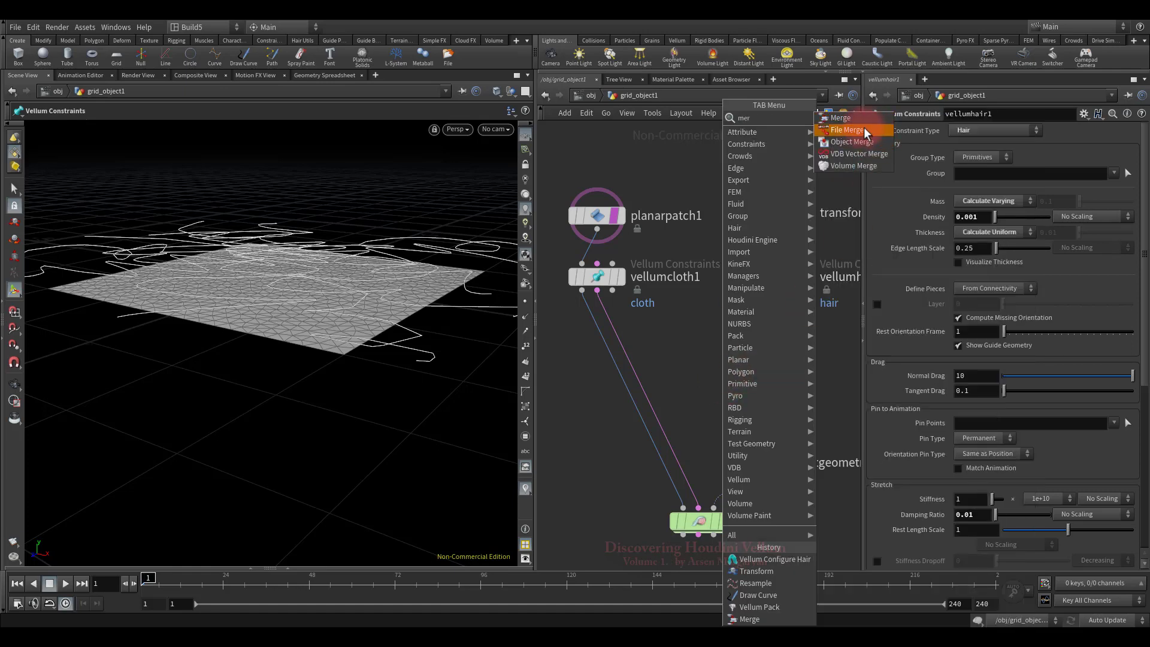
key("Return")
left_click(676, 372)
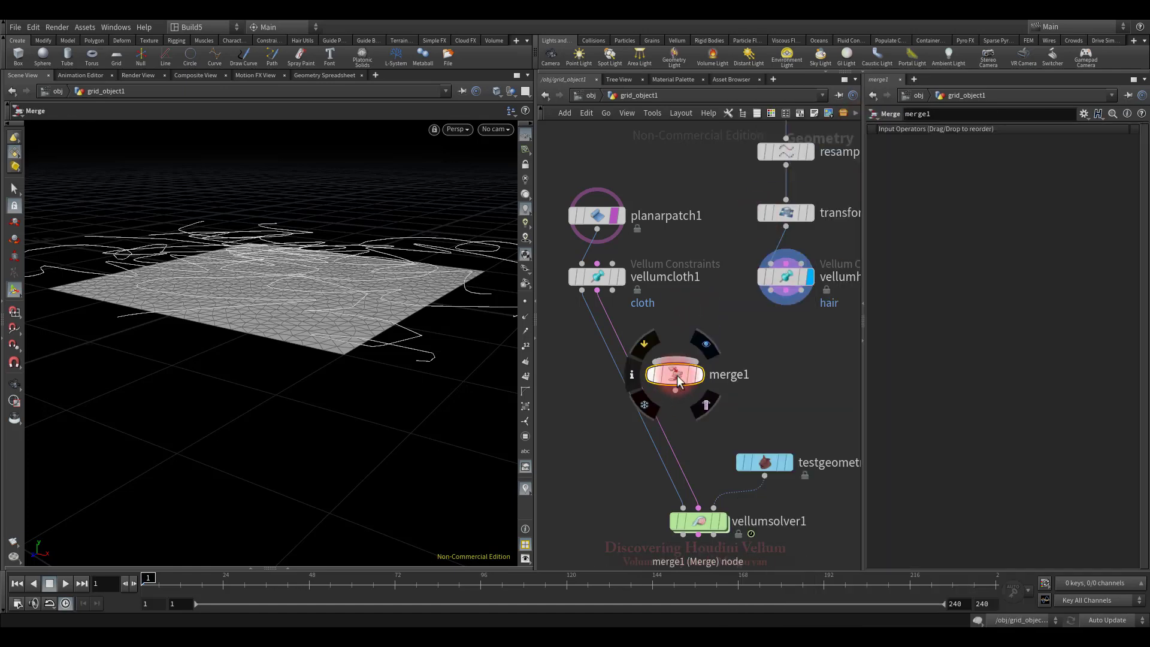
left_click(773, 374)
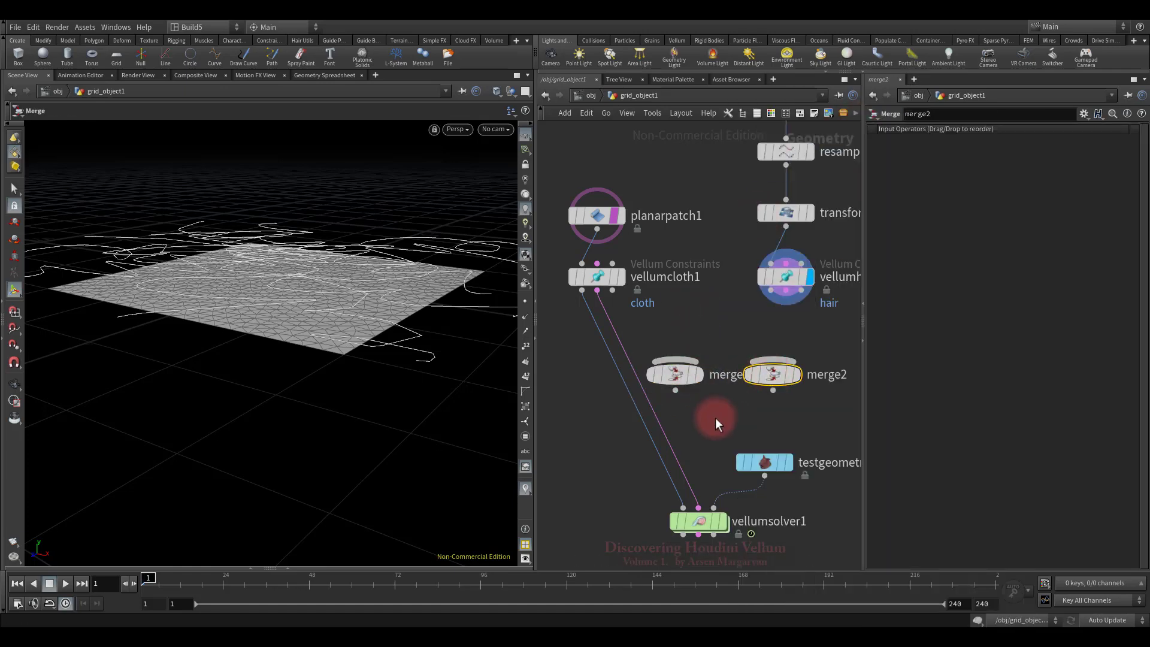
Wire the cloth and hair geometry outputs into merge1 and their constraint outputs into merge2
left_click(582, 290)
left_click(668, 360)
left_click(771, 290)
left_click(683, 359)
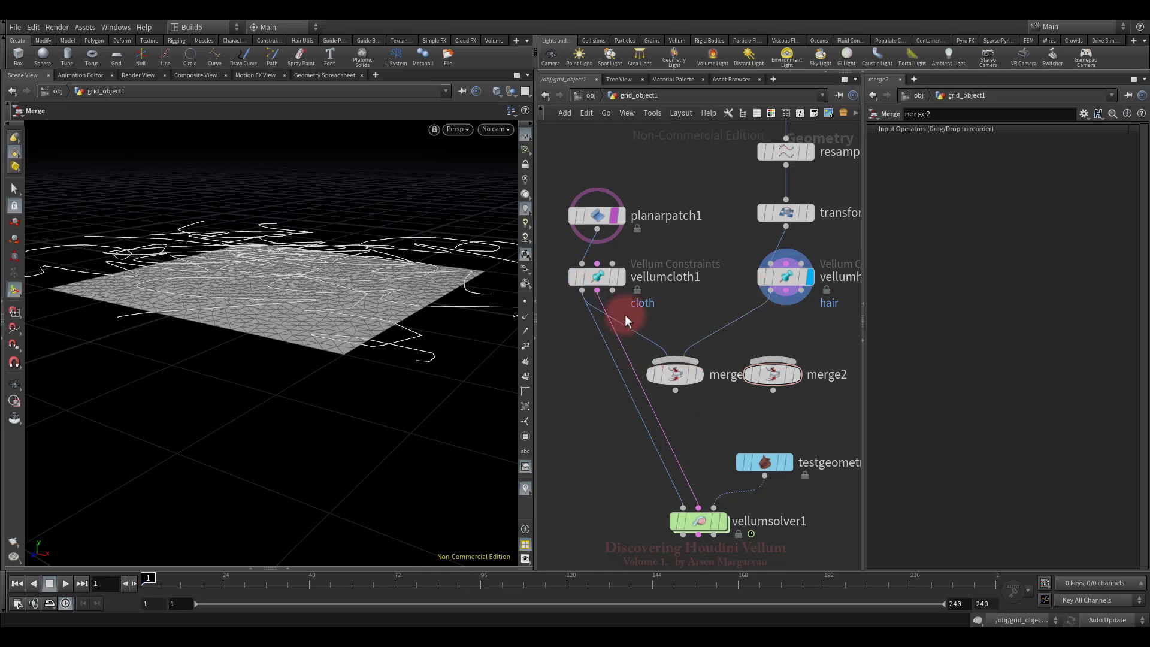
left_click(598, 292)
left_click(774, 358)
left_click(786, 305)
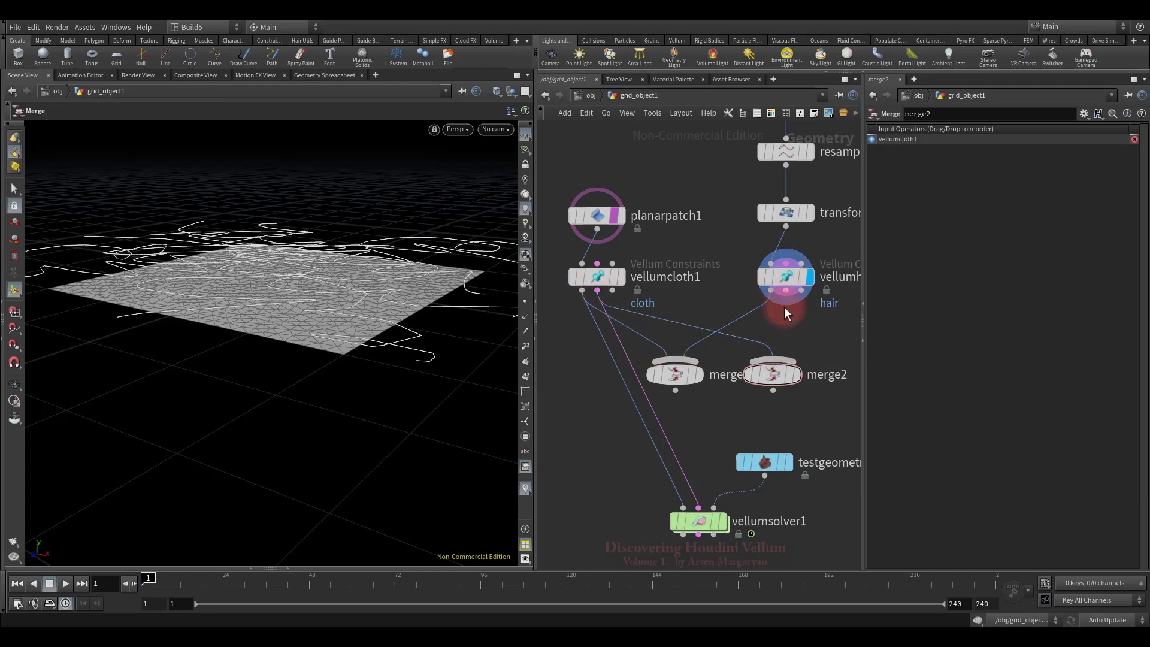
left_click(779, 355)
Wire merge1 and merge2 into vellumsolver1's geometry and constraint inputs, and center both merges between the two branches
left_click(686, 397)
left_click(681, 499)
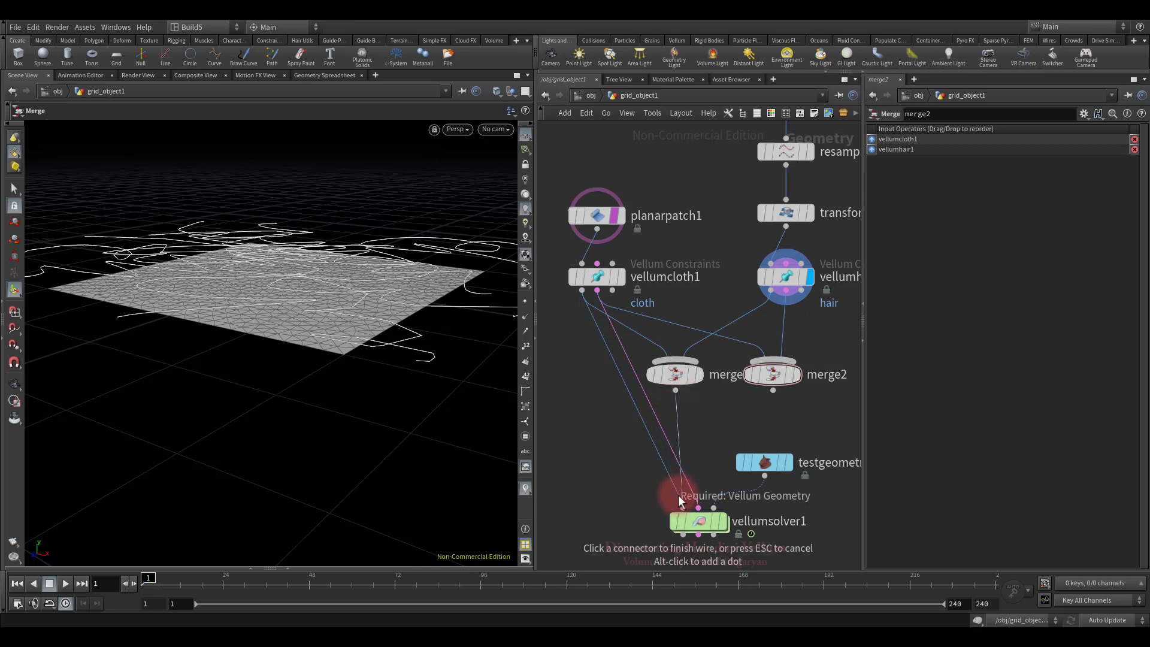
left_click(773, 397)
left_click(699, 506)
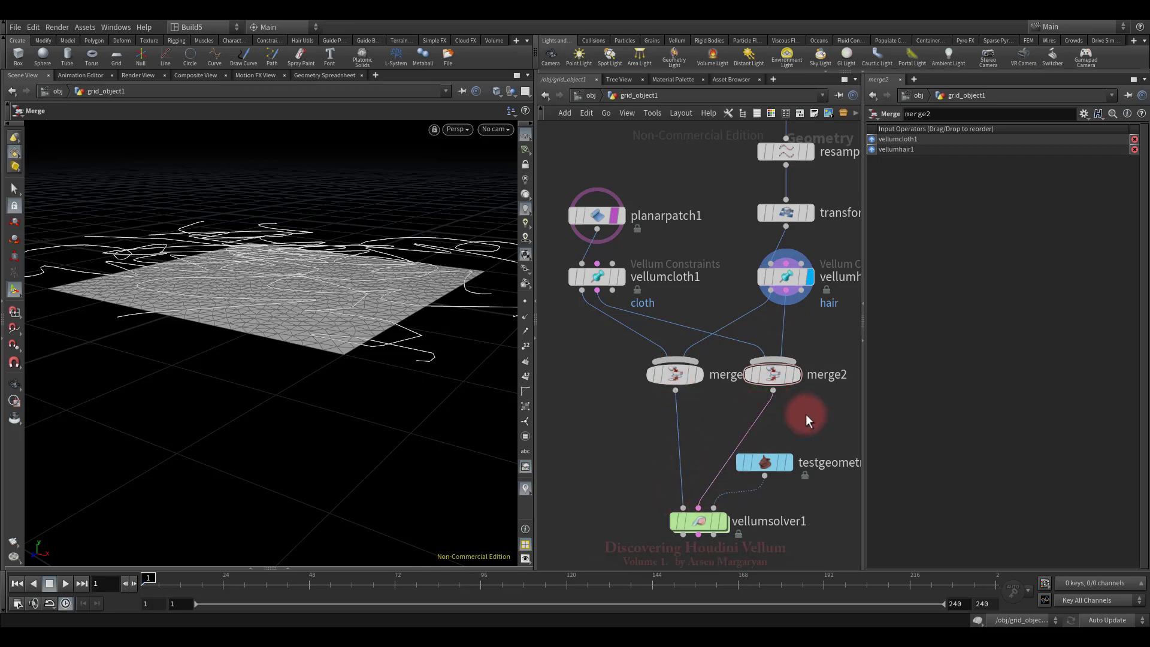
left_click_drag(605, 355, 796, 396)
left_click_drag(759, 374, 700, 381)
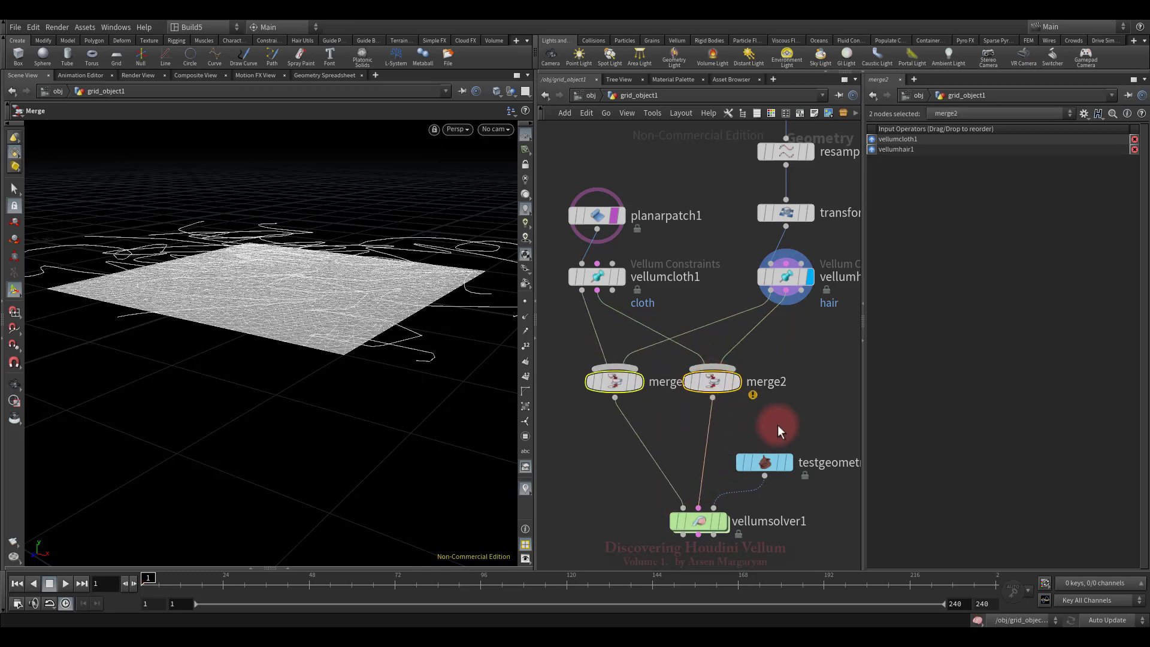
left_click(777, 426)
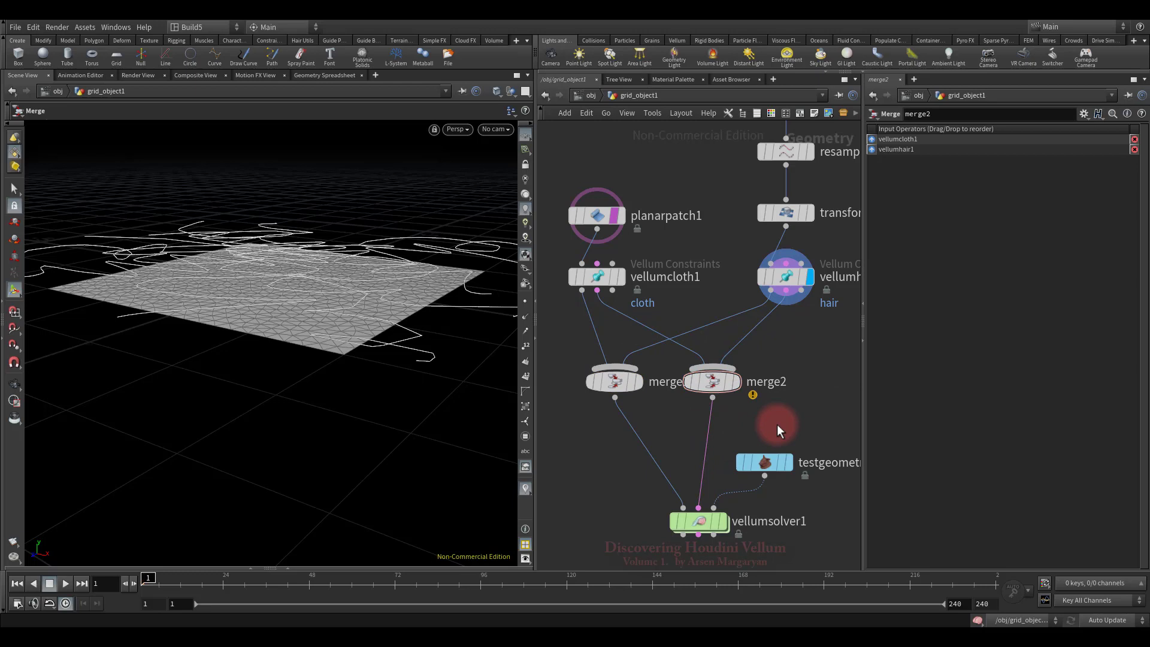
Delete both Merge nodes between the constraint nodes and vellumsolver1
left_click_drag(785, 354, 587, 416)
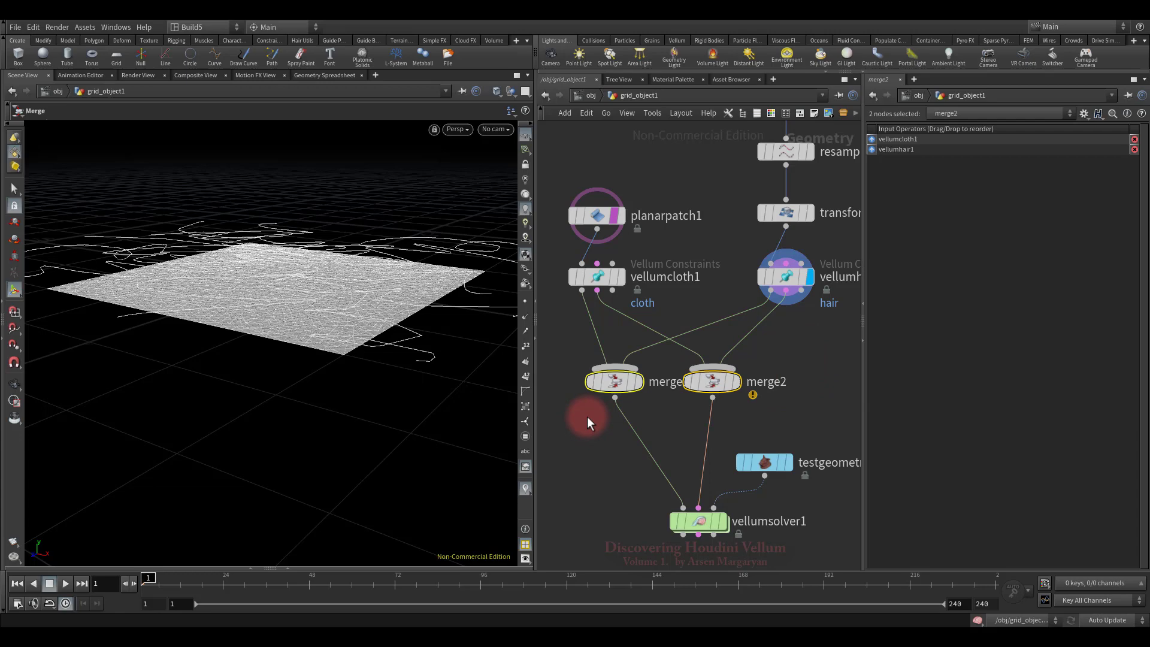
key("Delete")
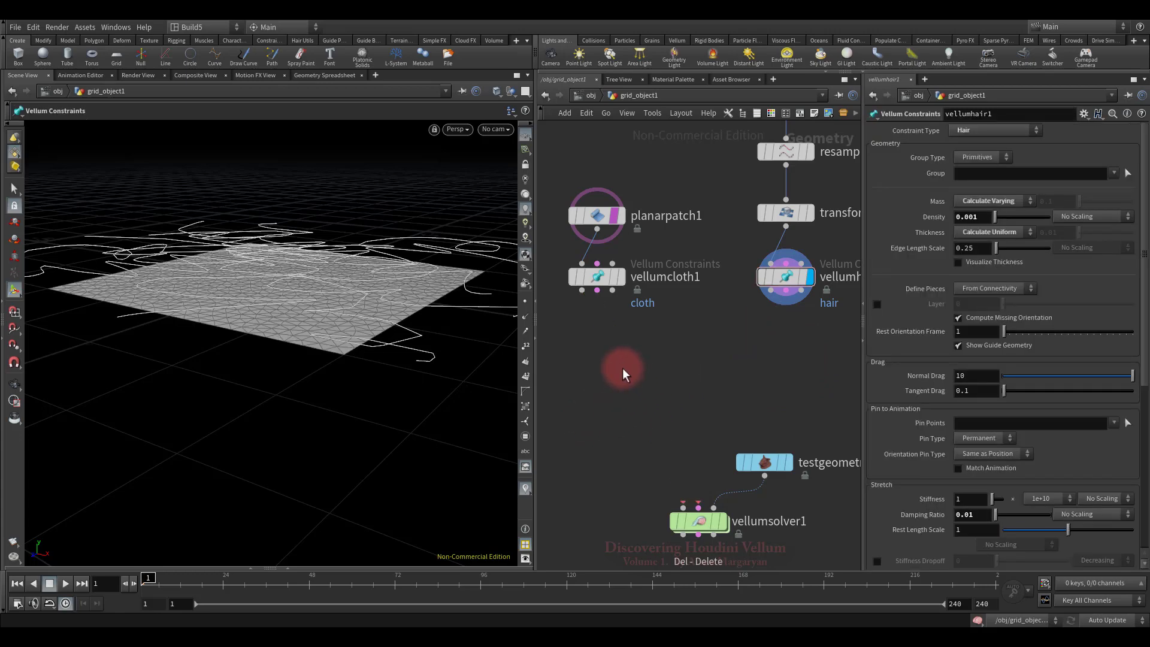
Add a Vellum Pack node below vellumcloth1 and wire the cloth's geometry and constraint outputs into it
key("Tab")
type("vellum")
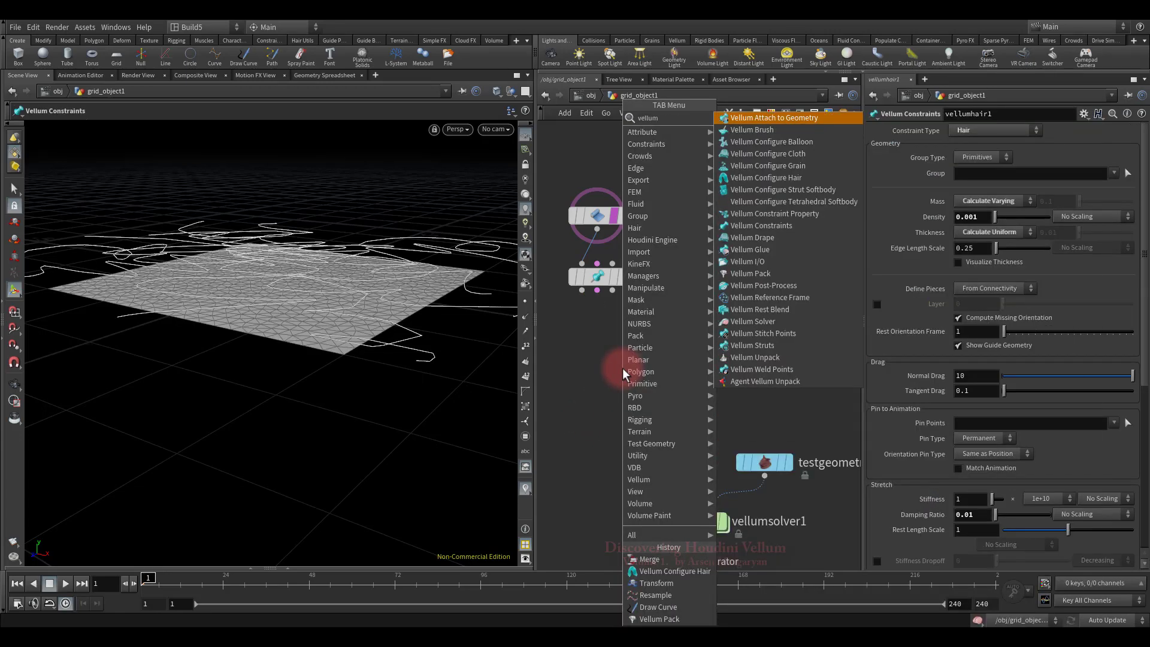
left_click(752, 273)
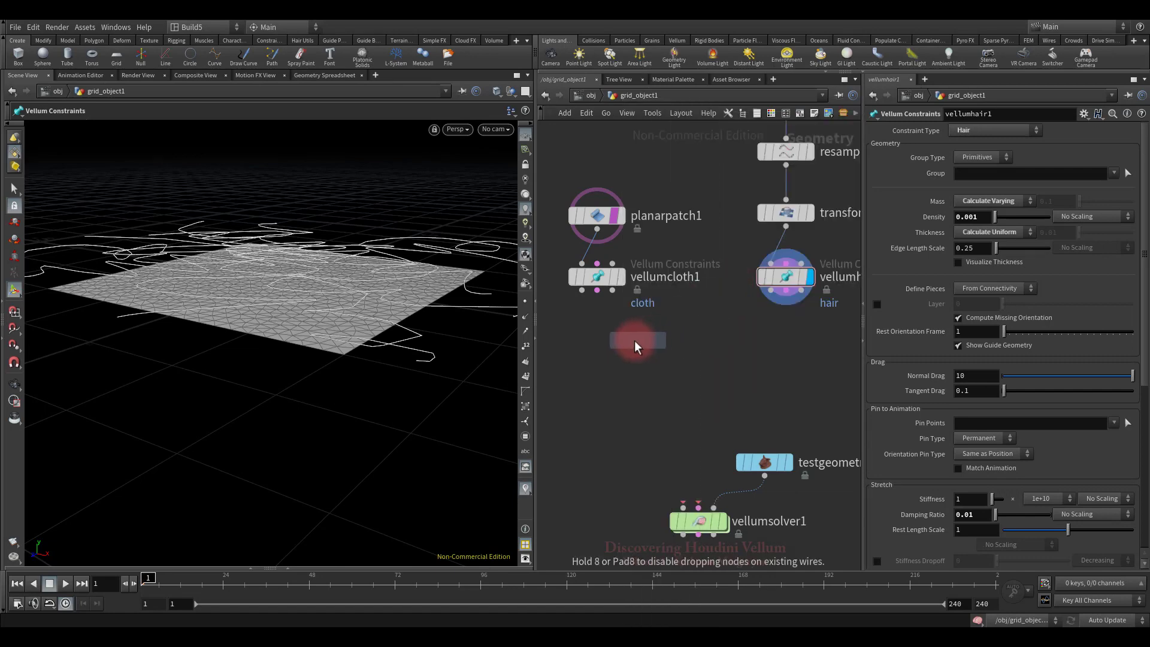
left_click(613, 378)
left_click_drag(616, 355, 611, 371)
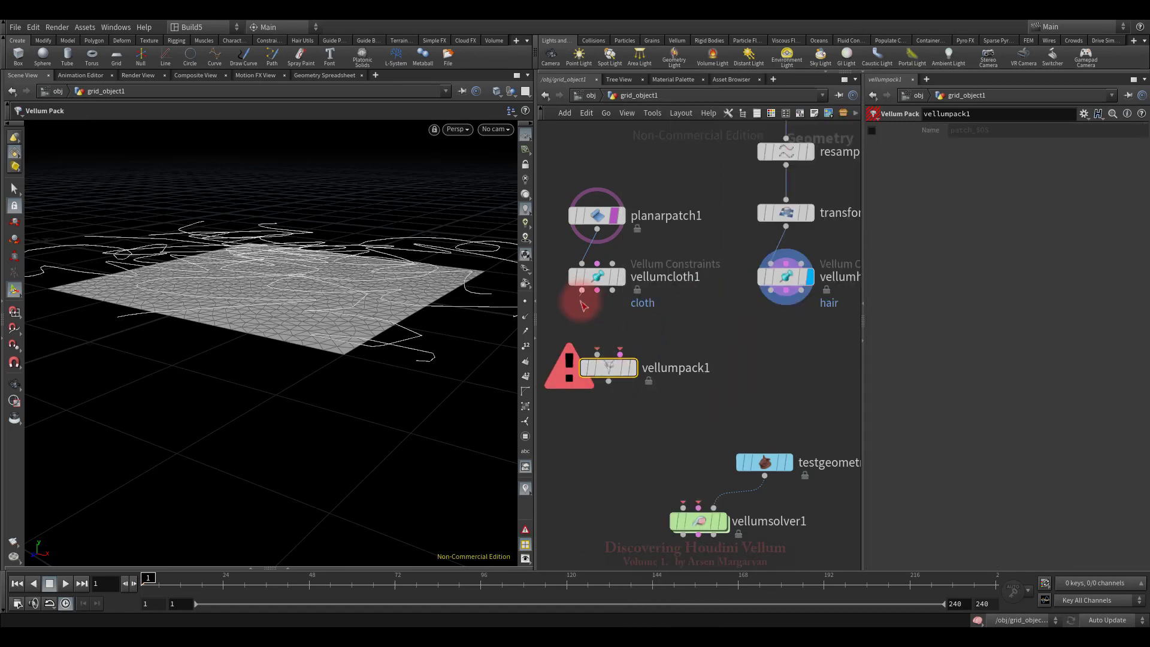
left_click_drag(582, 291, 597, 354)
left_click_drag(598, 304, 741, 359)
Wire vellumhair1's geometry and constraint outputs into the second Vellum Pack node, vellumpack2
left_click(753, 346)
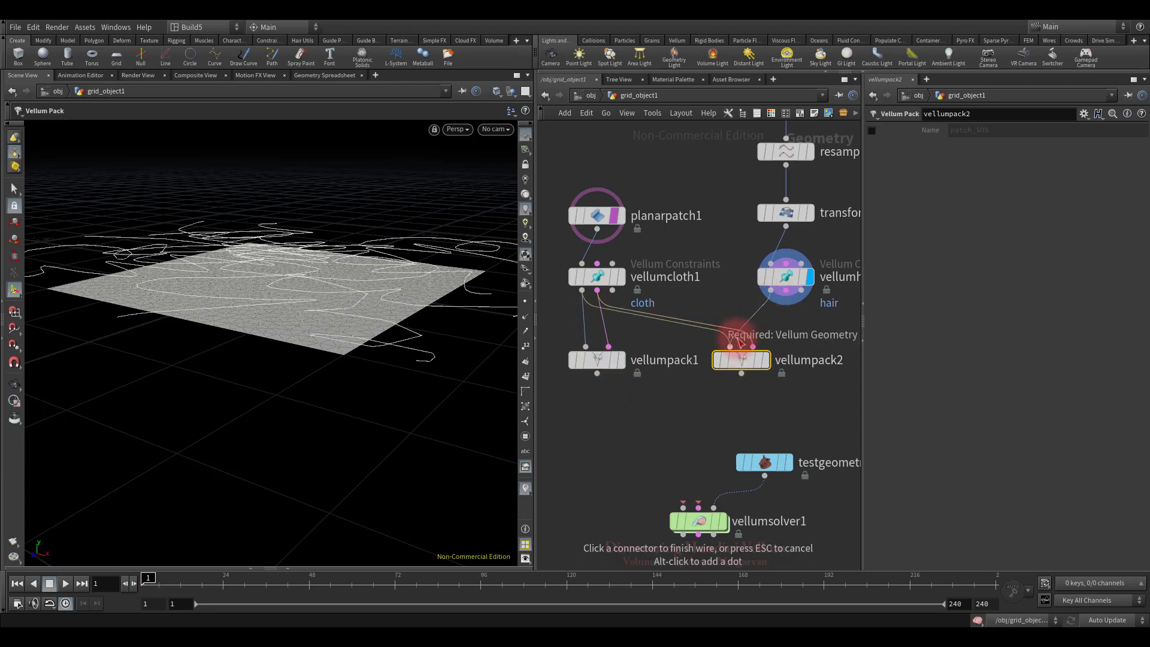
left_click(780, 300)
left_click_drag(781, 298, 753, 354)
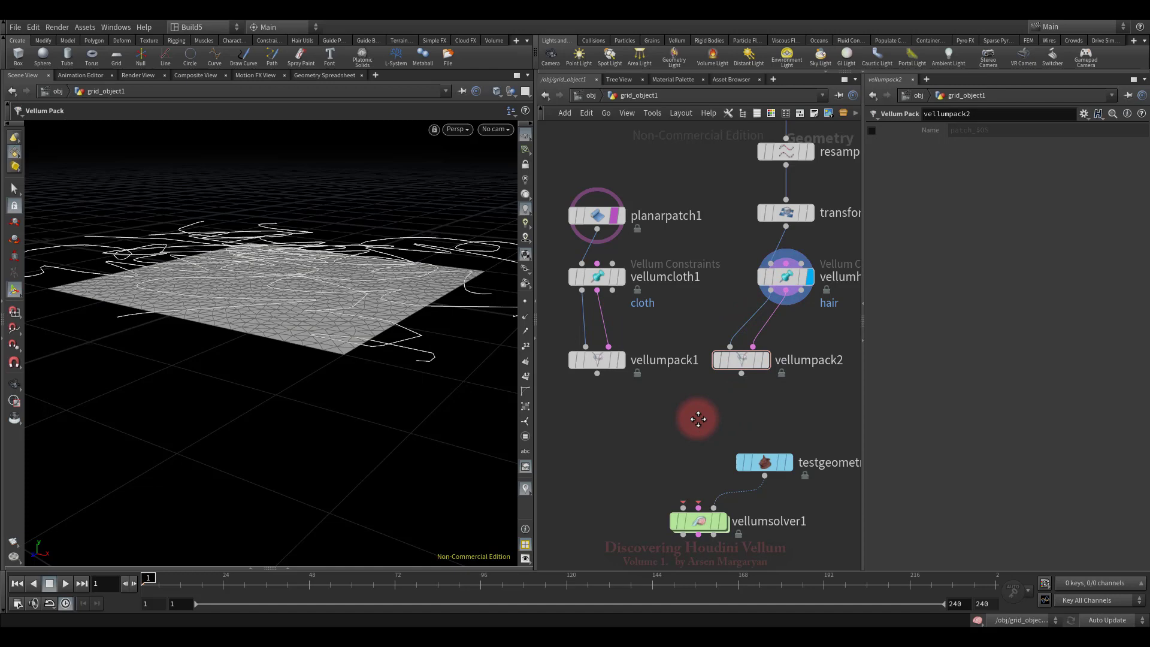
Add a Merge node below the pack nodes and wire vellumpack1 and vellumpack2 into it
middle_click_drag(650, 443, 674, 430)
key("Tab")
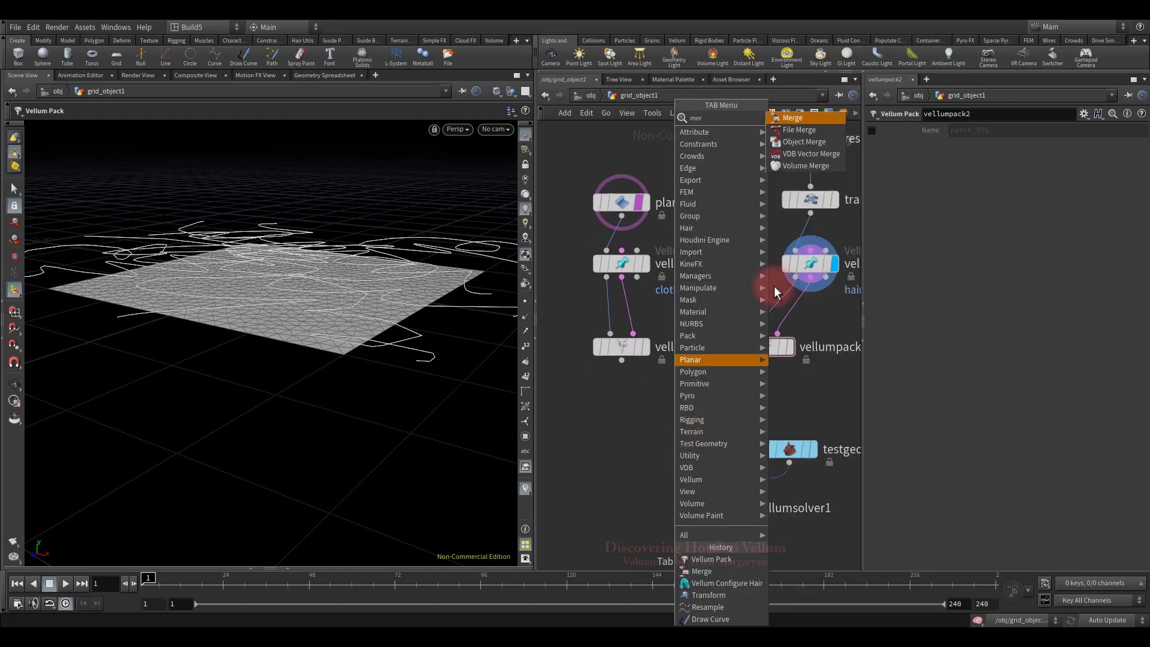
left_click(807, 117)
left_click(656, 419)
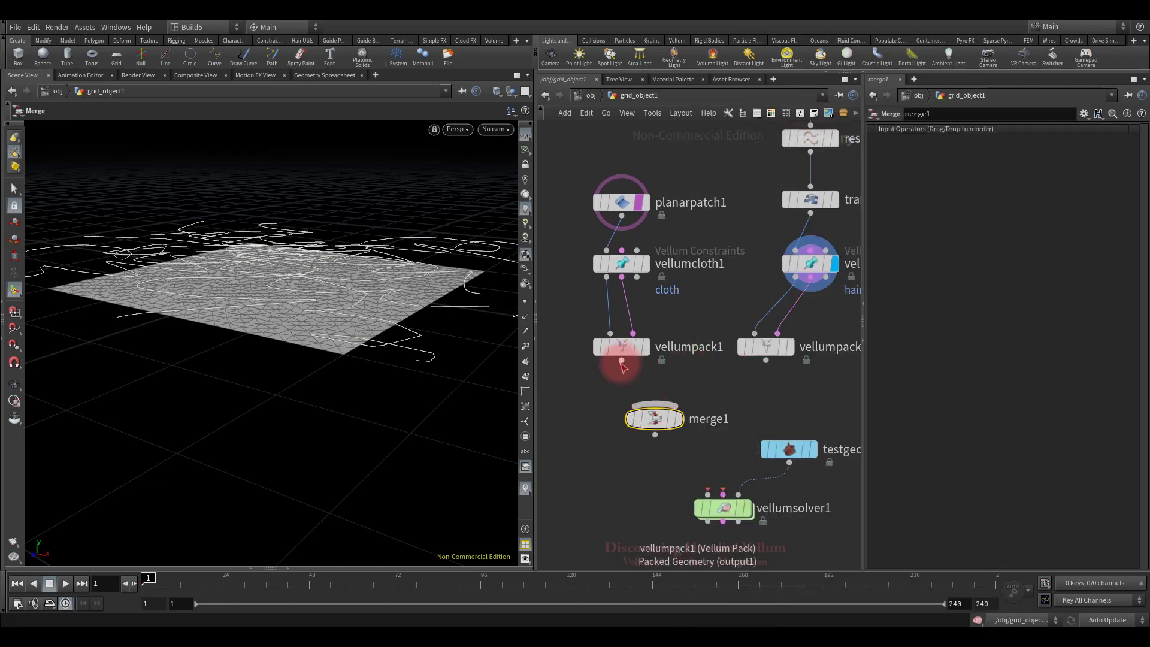
left_click(622, 362)
left_click(653, 401)
left_click(766, 360)
left_click(655, 417)
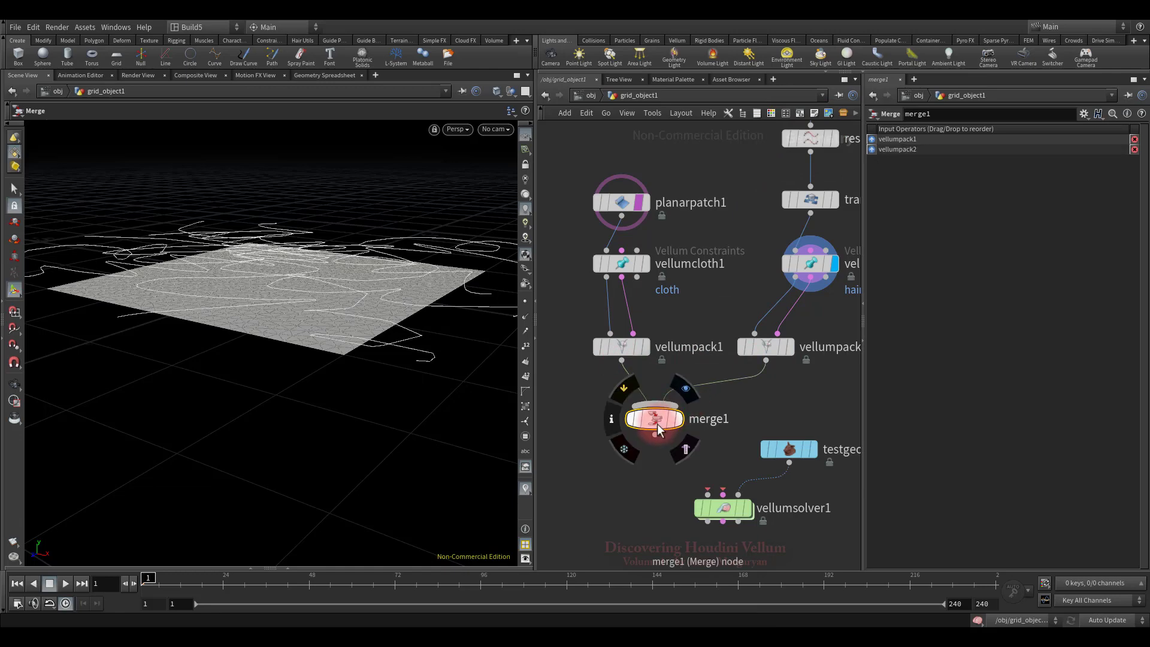
Move the pig head node and vellumsolver1 further down to make room below merge1
middle_click_drag(699, 457, 694, 368)
left_click_drag(692, 345, 716, 477)
Add a Vellum Unpack node between merge1 and vellumsolver1
left_click(668, 414)
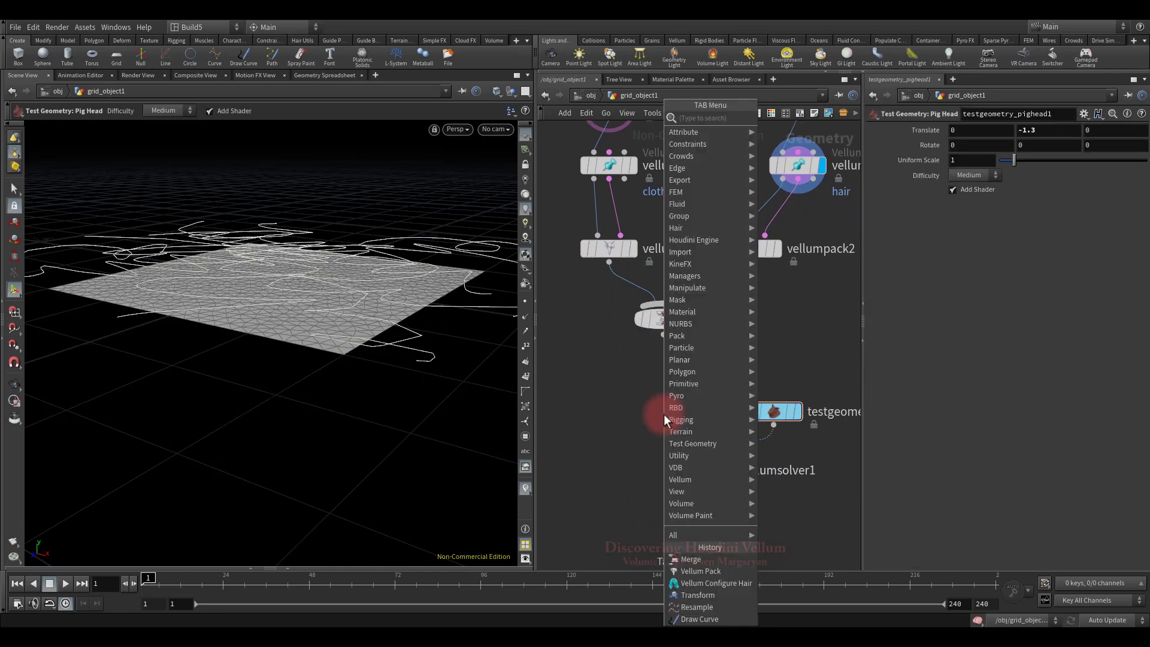
key("Tab")
type("vellu")
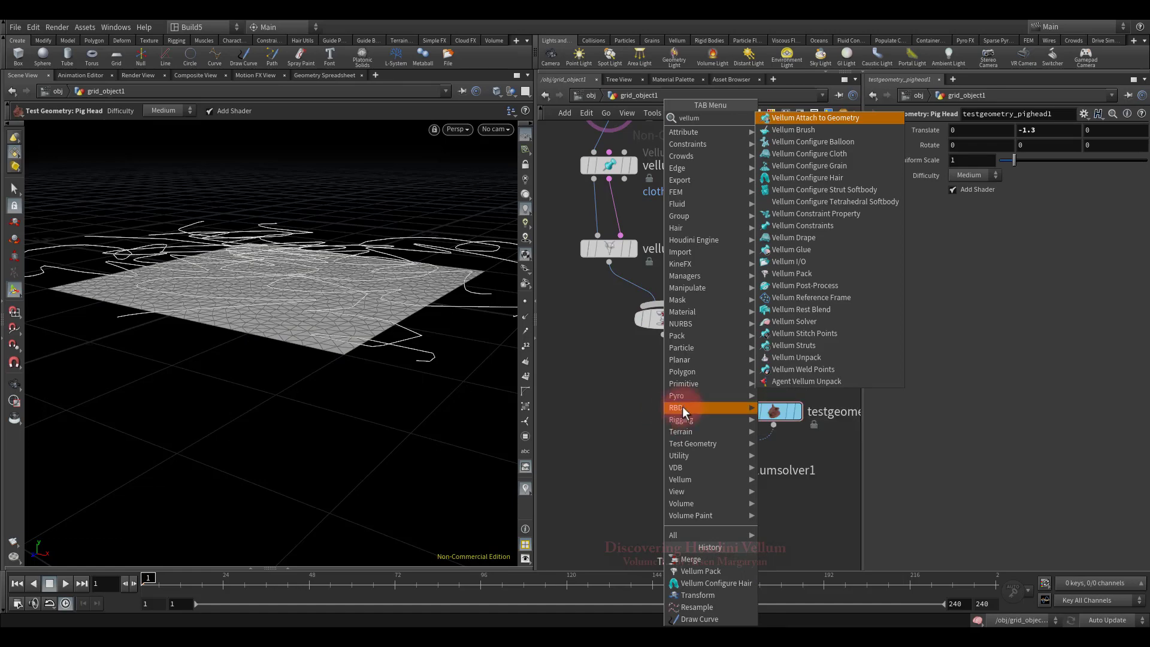
left_click(804, 355)
left_click(676, 399)
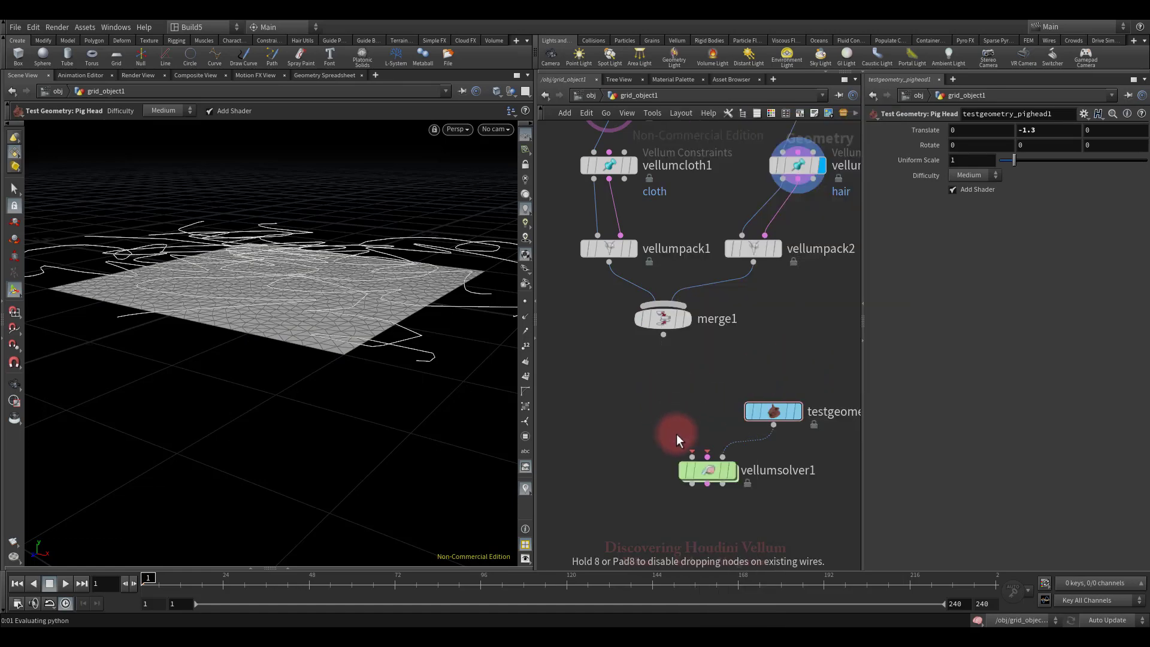
Wire merge1 into vellumunpack1 and its geometry and constraint outputs into the matching inputs of vellumsolver1
left_click(664, 414)
left_click(693, 456)
left_click(687, 413)
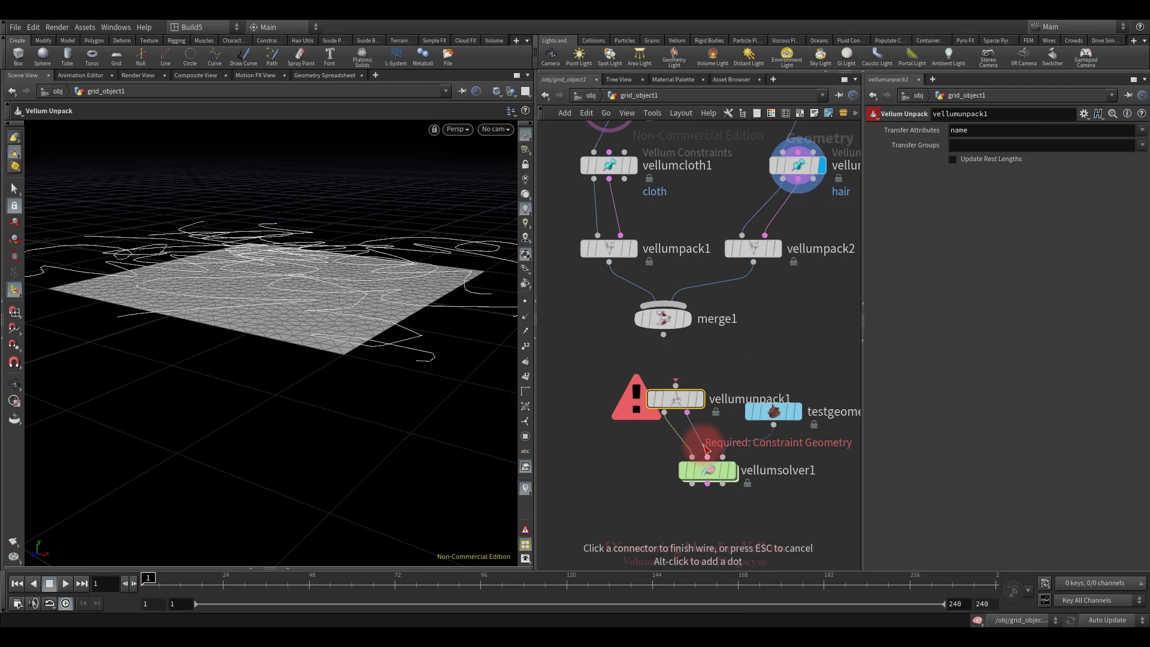
left_click(707, 457)
left_click(663, 334)
left_click(676, 385)
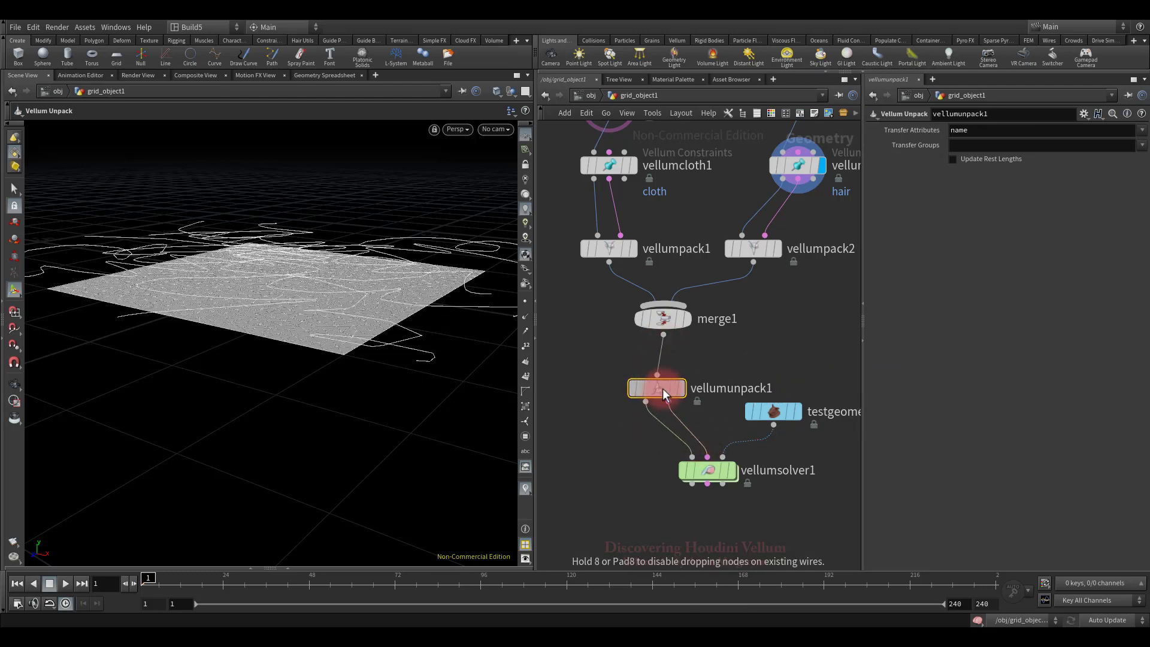
Display vellumsolver1, play the cloth and hair simulation over the pig head, and return to frame 1
scroll(764, 339, "down", 5)
middle_click_drag(792, 318, 750, 406)
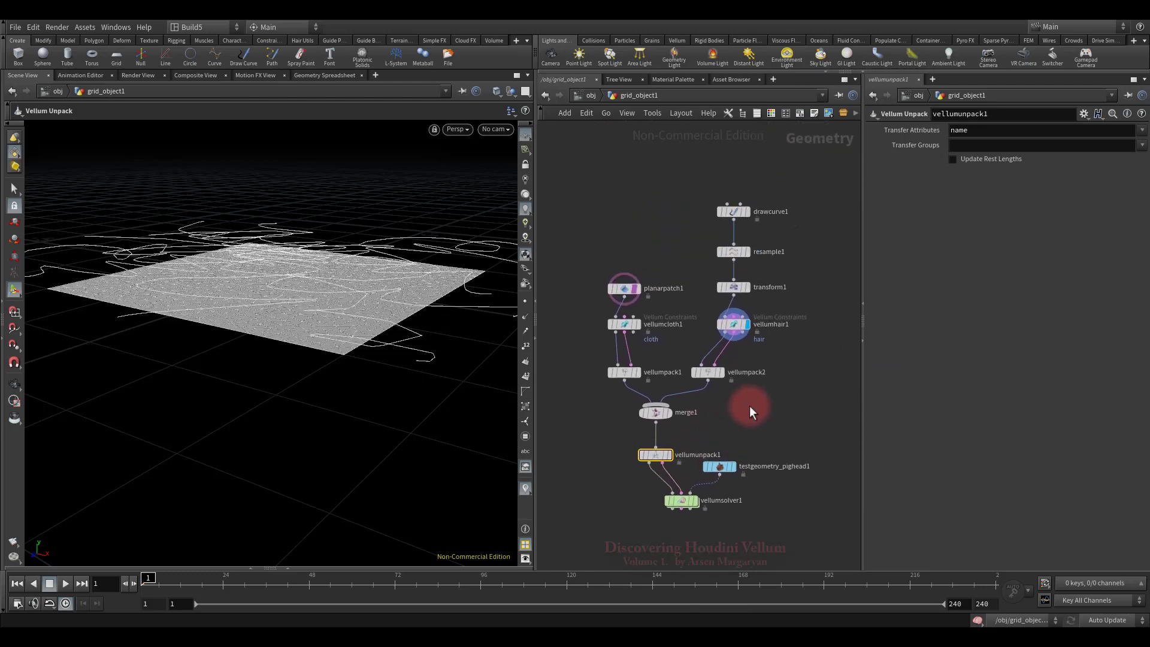
left_click(694, 500)
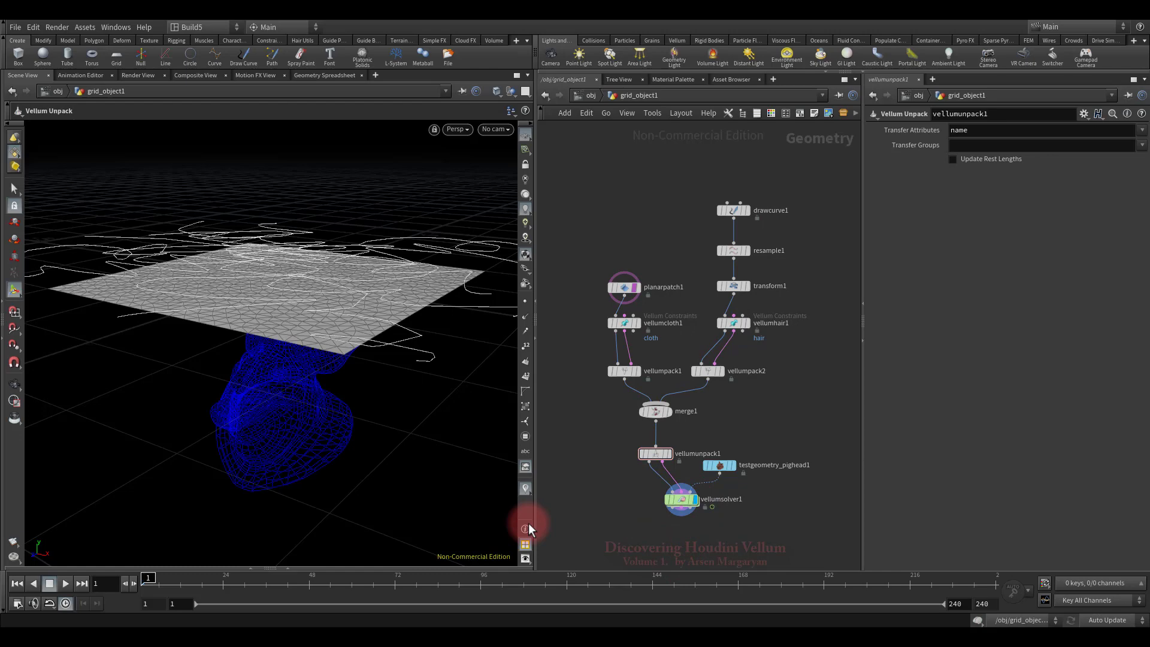
key("Escape")
left_click_drag(442, 483, 404, 478)
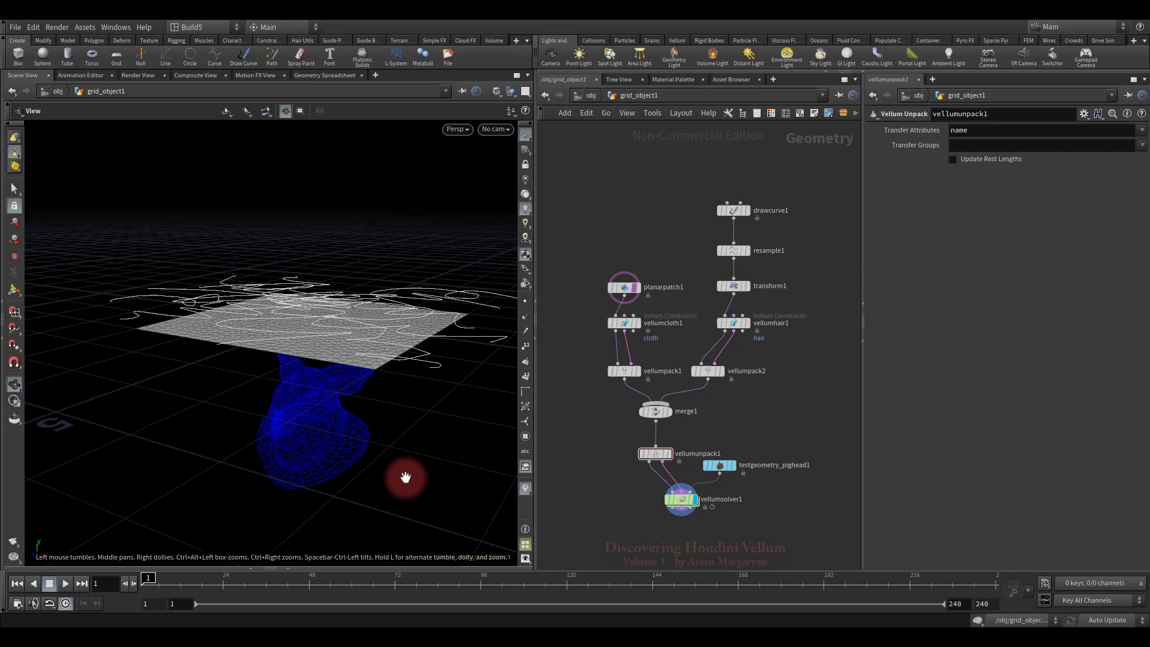
middle_click_drag(403, 477, 387, 435)
left_click(66, 582)
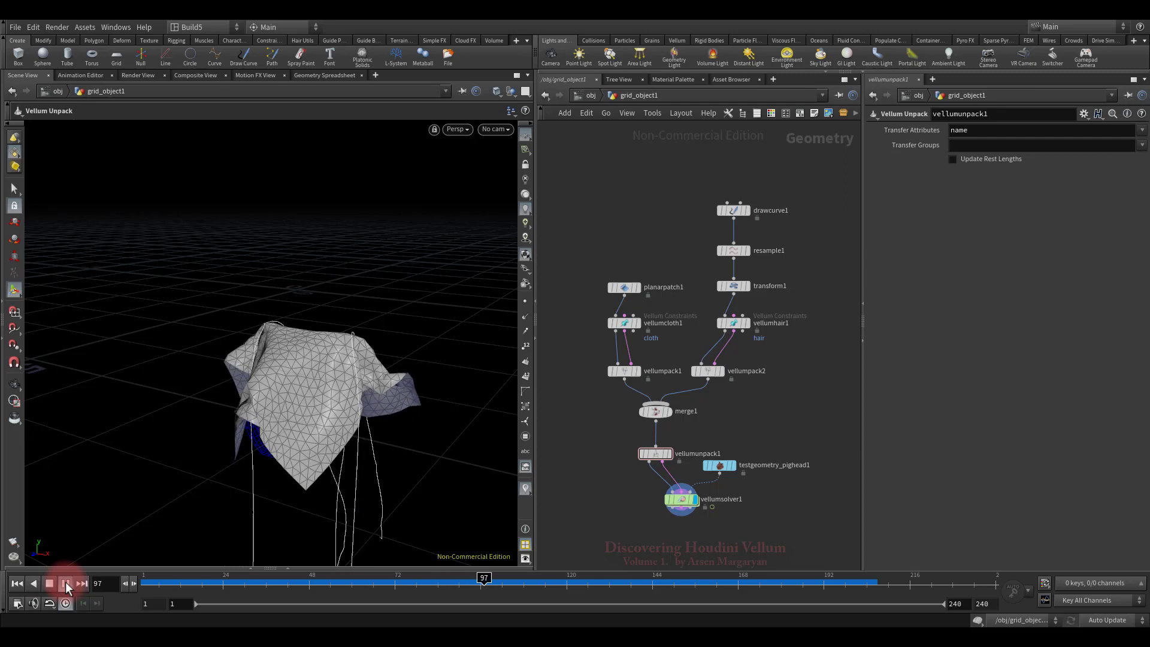
left_click(49, 584)
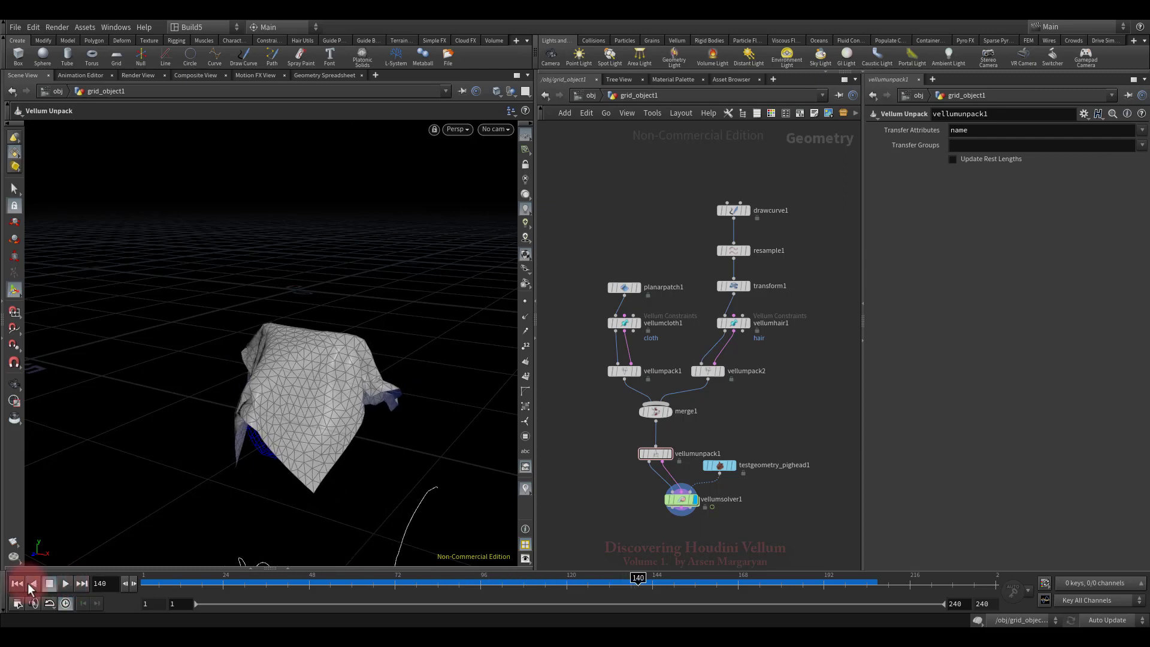
left_click(17, 584)
Add a Torus node beside the hair branch, level with transform1
middle_click_drag(785, 405, 725, 444)
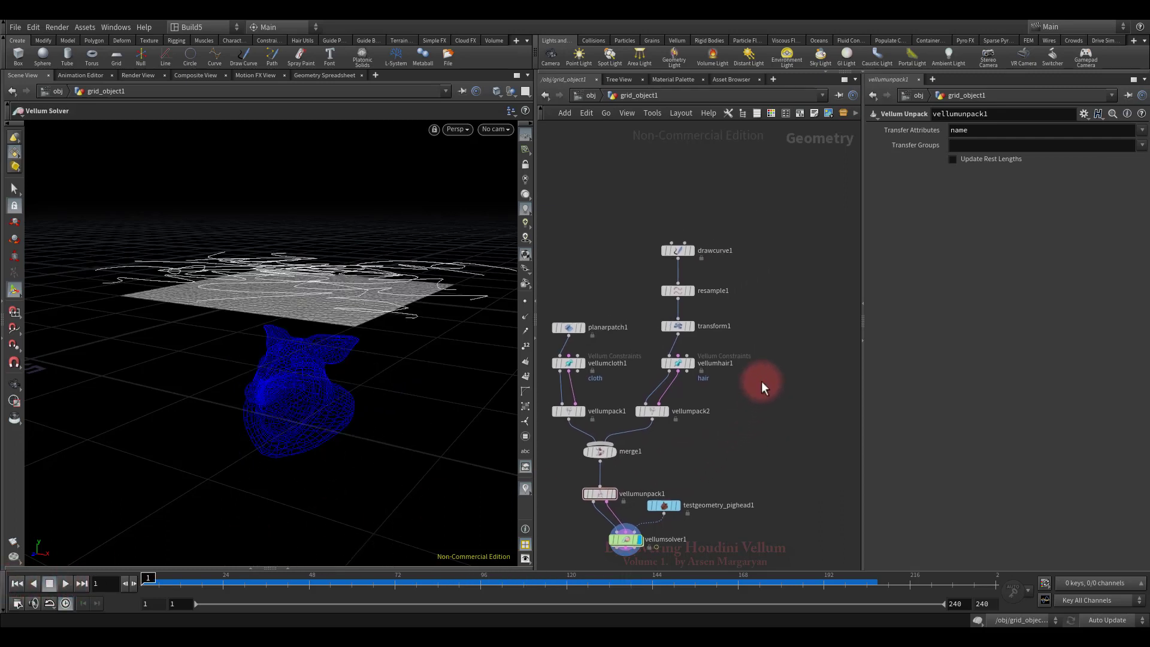
scroll(763, 376, "up", 2)
middle_click_drag(793, 364, 745, 409)
key("Tab")
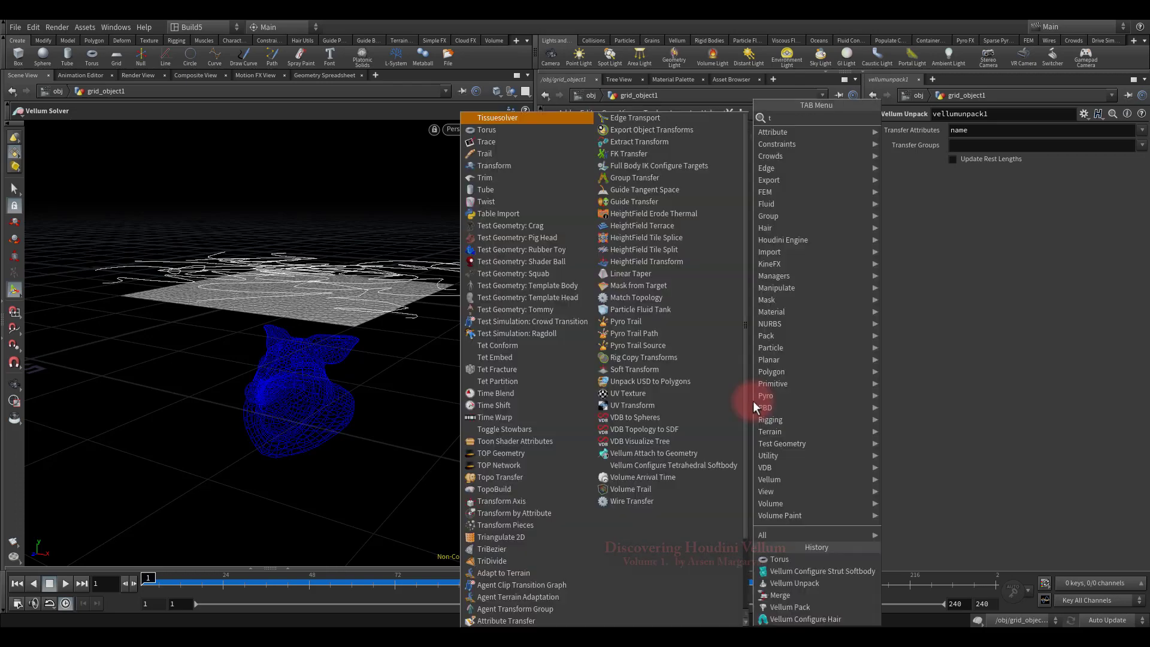
type("tor")
left_click(901, 117)
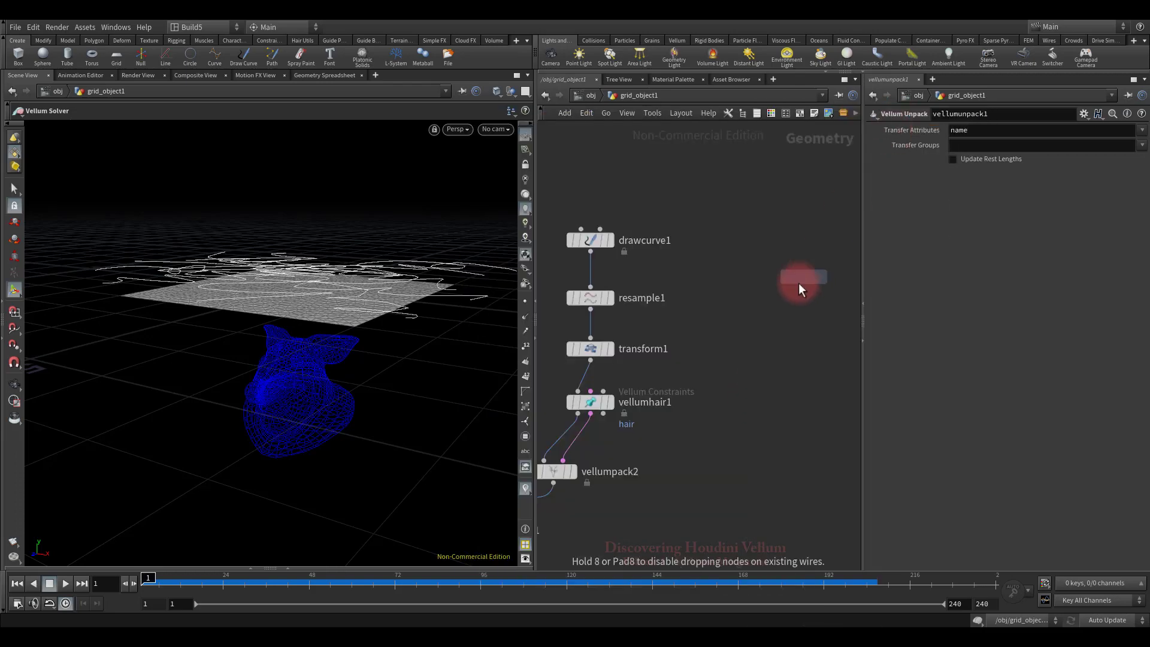
left_click(757, 351)
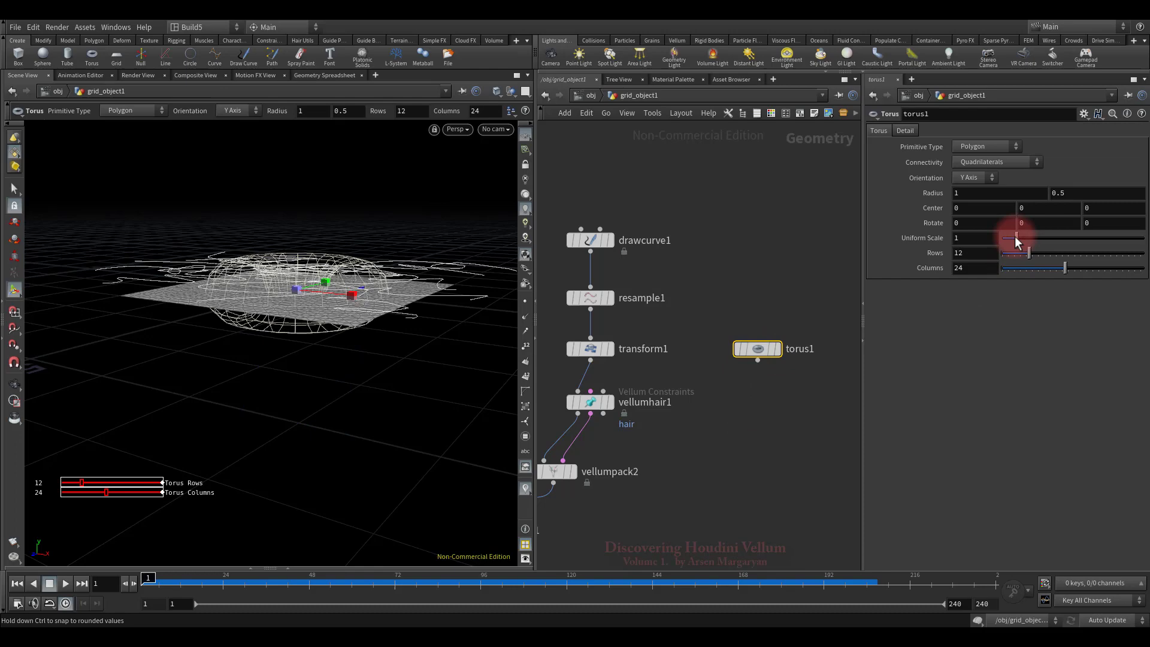
Raise the torus centre to Y 1.4 and set its uniform scale to 0.81, rows to 17 and columns to 33
middle_click_drag(1031, 207, 1005, 215)
left_click_drag(1017, 237, 1093, 268)
Add a Vellum Configure Strut Softbody setup below torus1
middle_click_drag(778, 426, 776, 385)
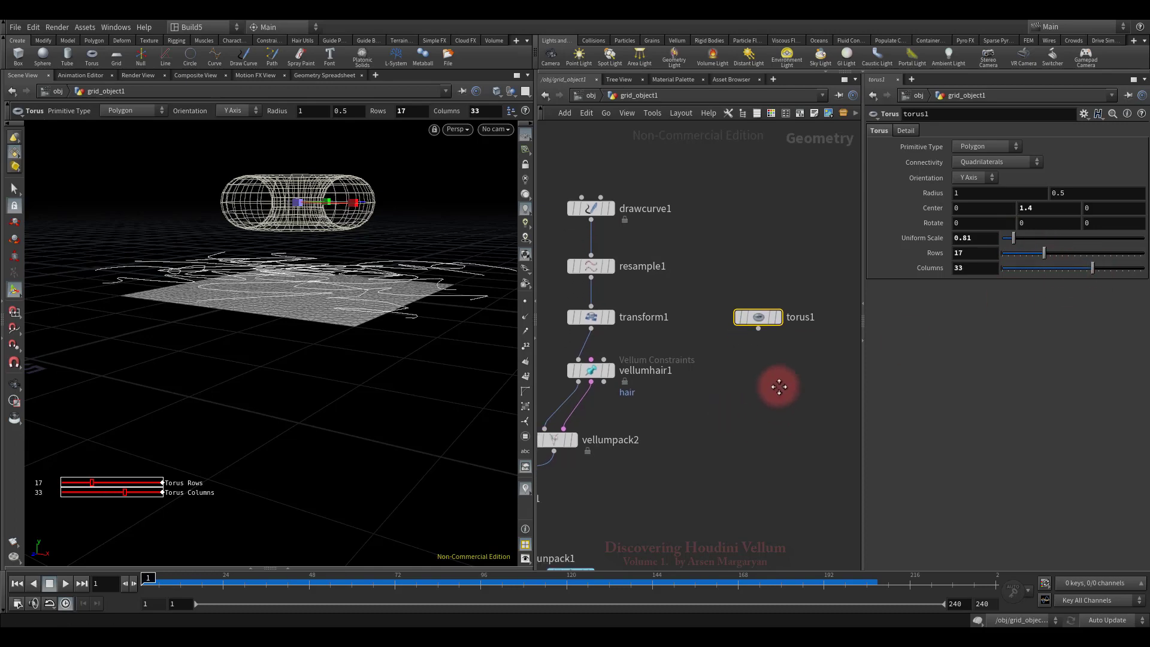
scroll(759, 387, "up", 2)
key("Tab")
type("vell")
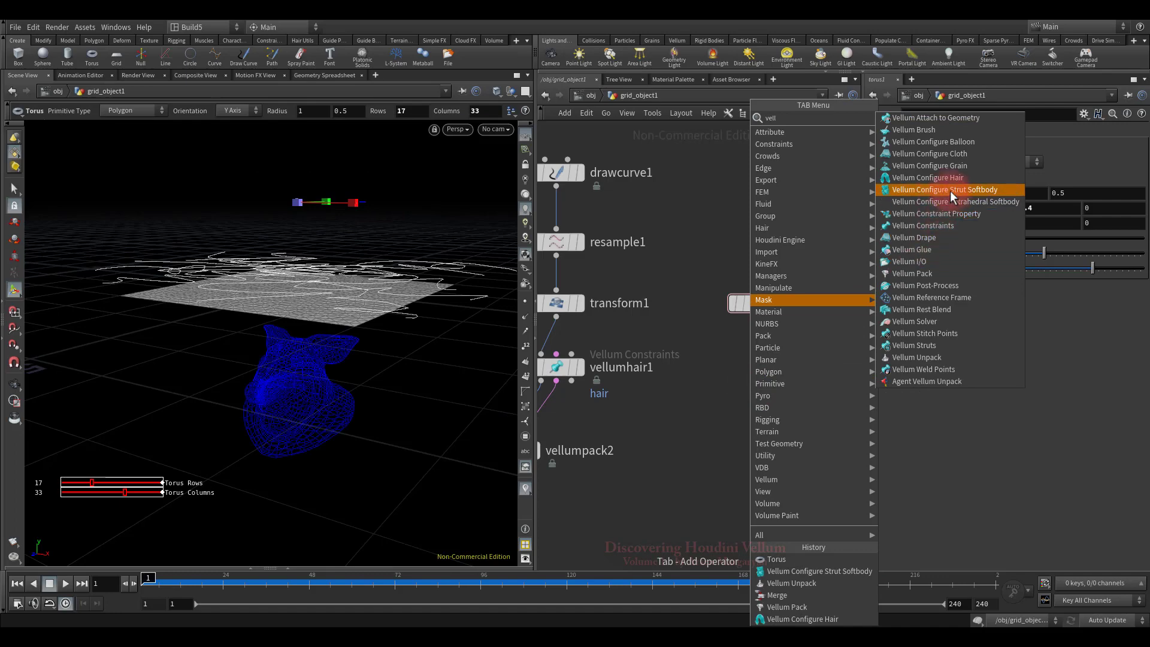
left_click(950, 190)
left_click(756, 366)
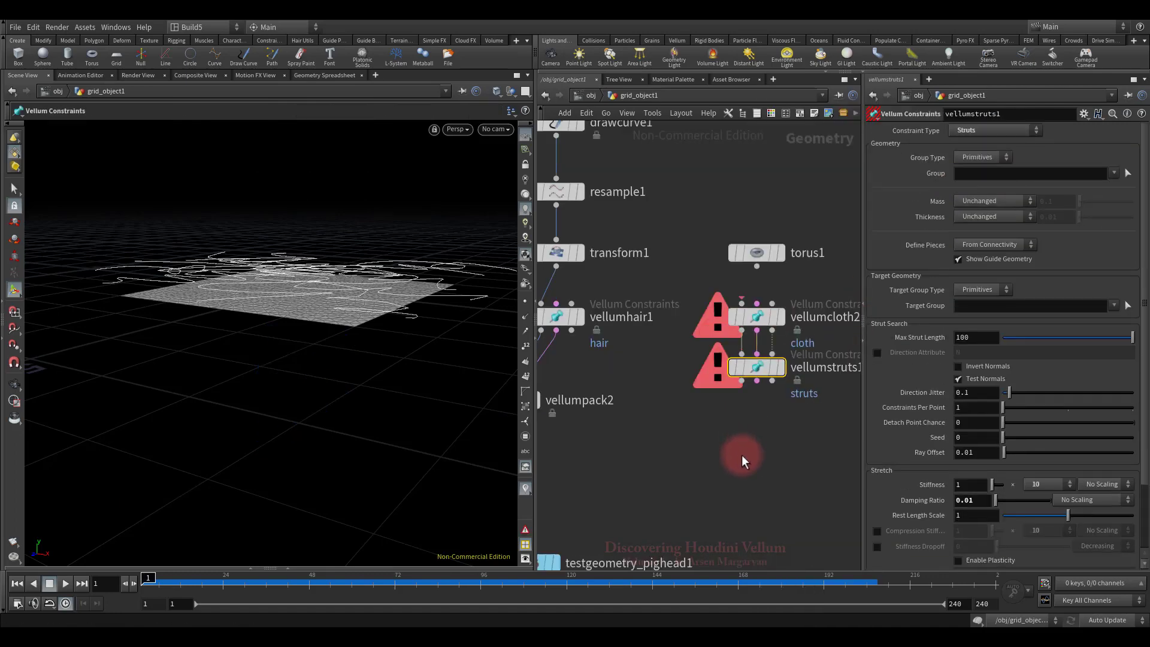
Examine the constraint types of the vellumcloth2 and vellumstruts1 nodes
middle_click_drag(771, 413, 763, 423)
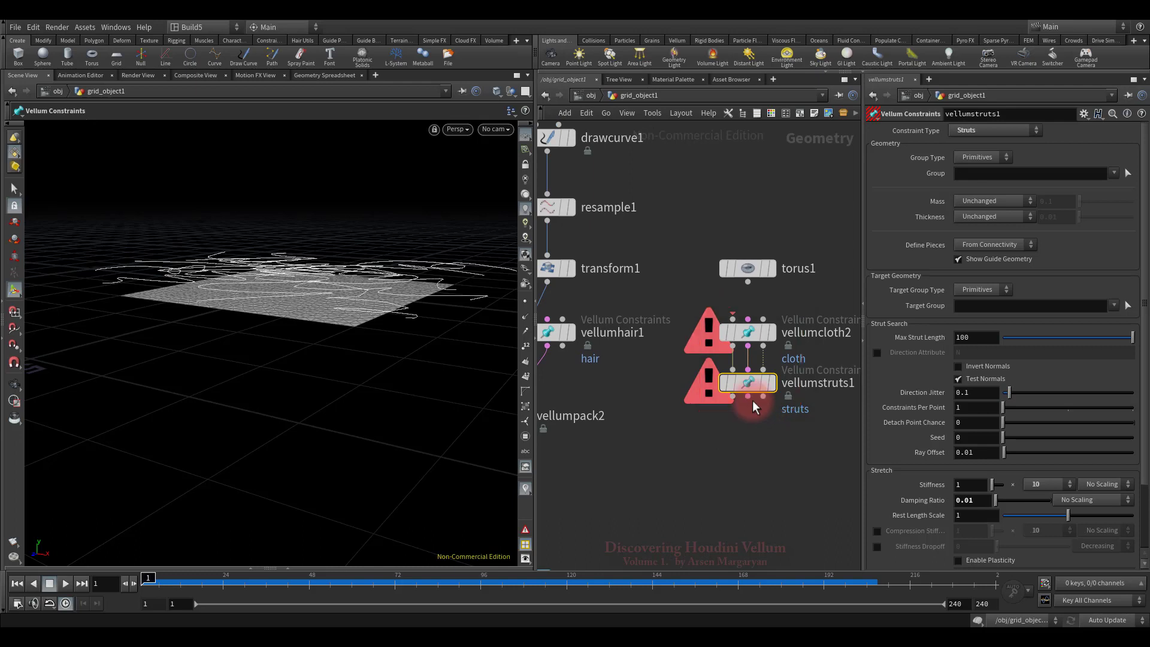
left_click(782, 353)
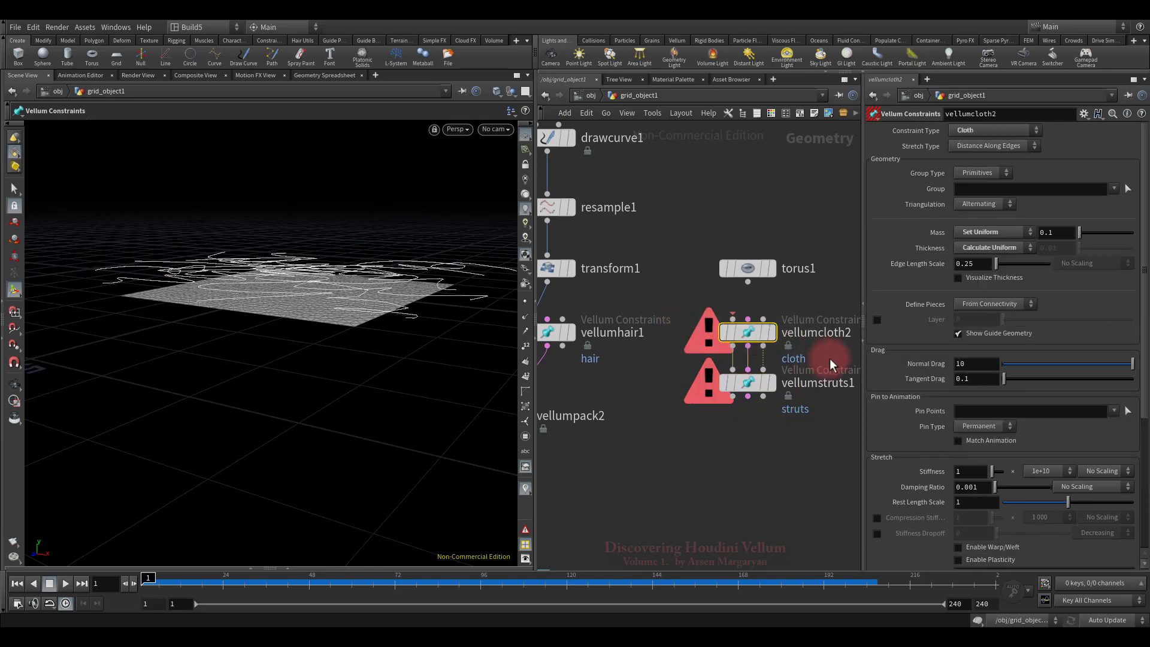
left_click(998, 130)
left_click(998, 131)
left_click(749, 383)
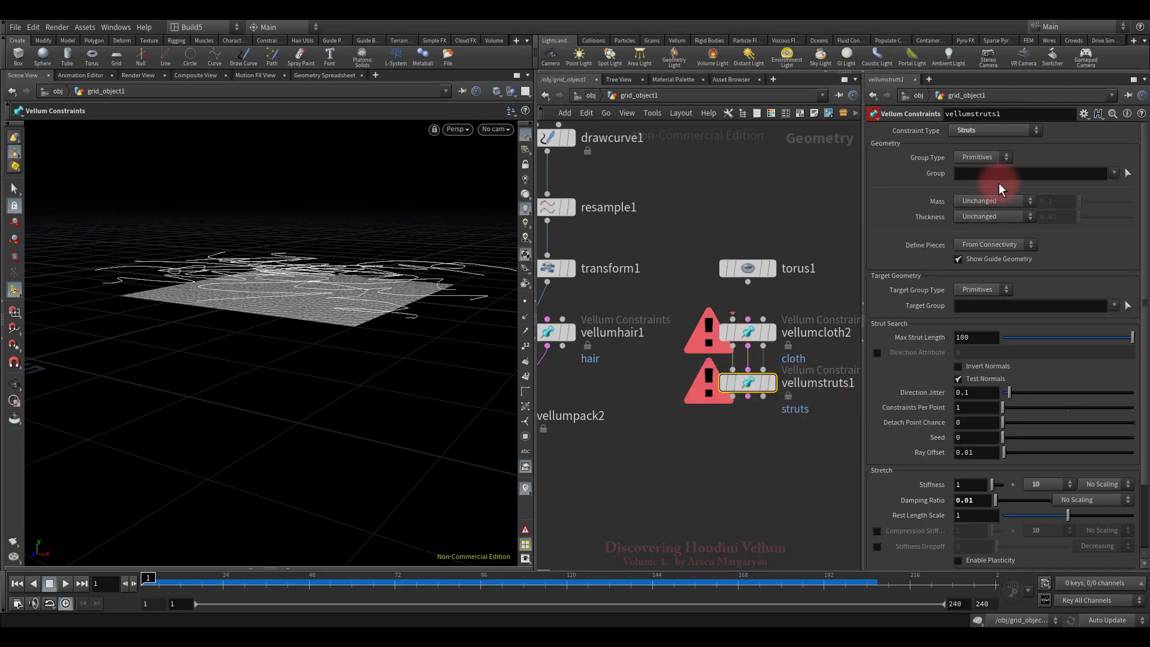
left_click(1012, 130)
left_click(1013, 130)
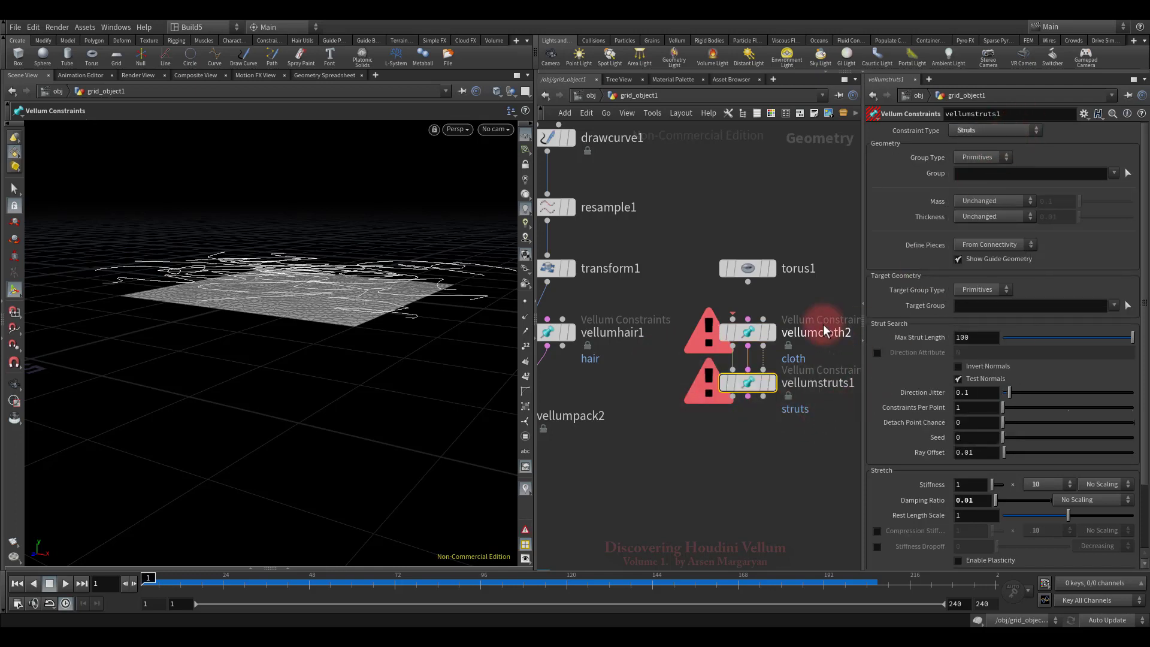
Wire torus1 into the geometry input of vellumcloth2
left_click(748, 282)
left_click(734, 319)
left_click(671, 470)
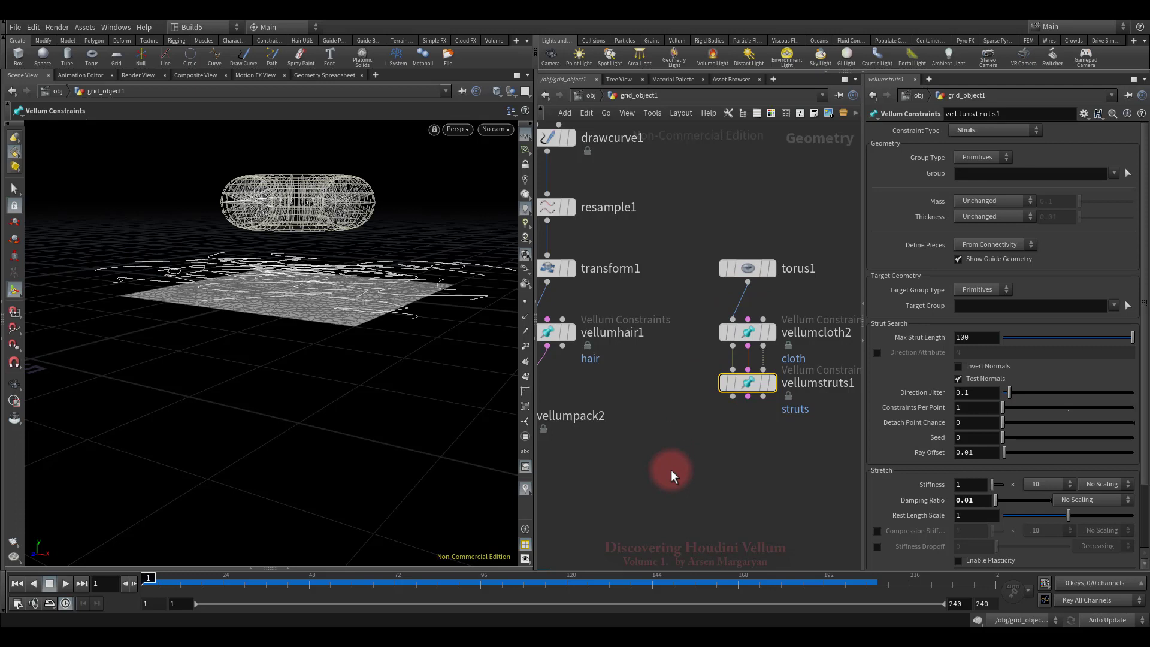
Duplicate vellumpack2 below vellumstruts1 and wire the struts' geometry and constraint outputs into the copy
middle_click_drag(671, 469, 748, 393)
scroll(739, 386, "down", 3)
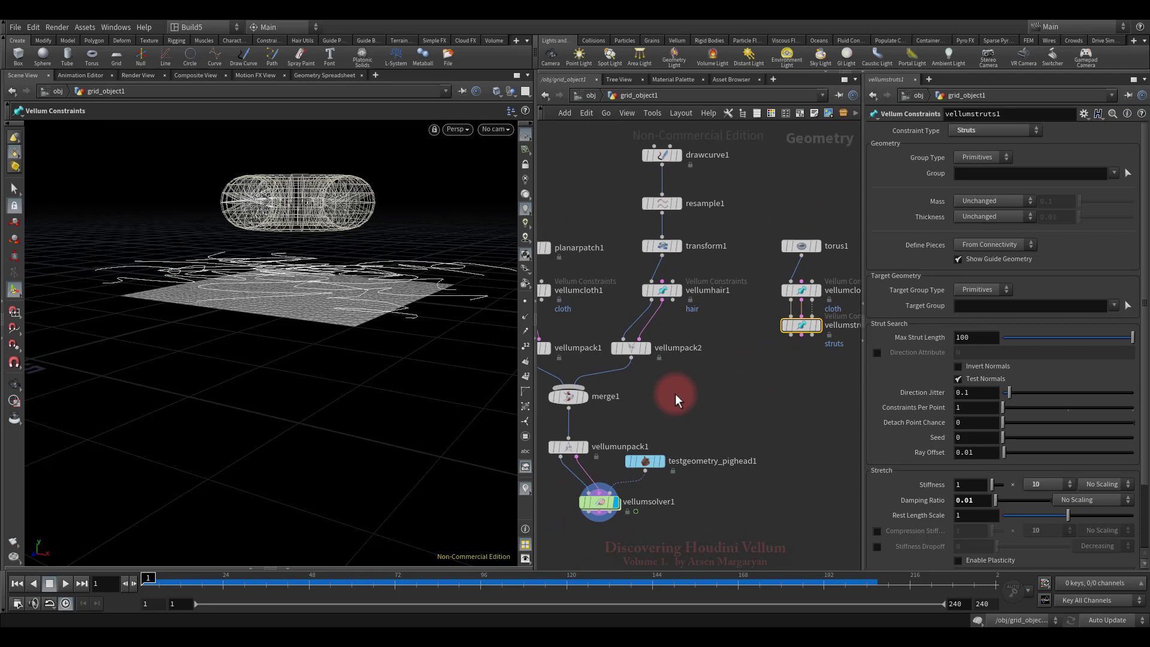
left_click_drag(631, 348, 779, 376, "alt")
scroll(796, 348, "up", 3)
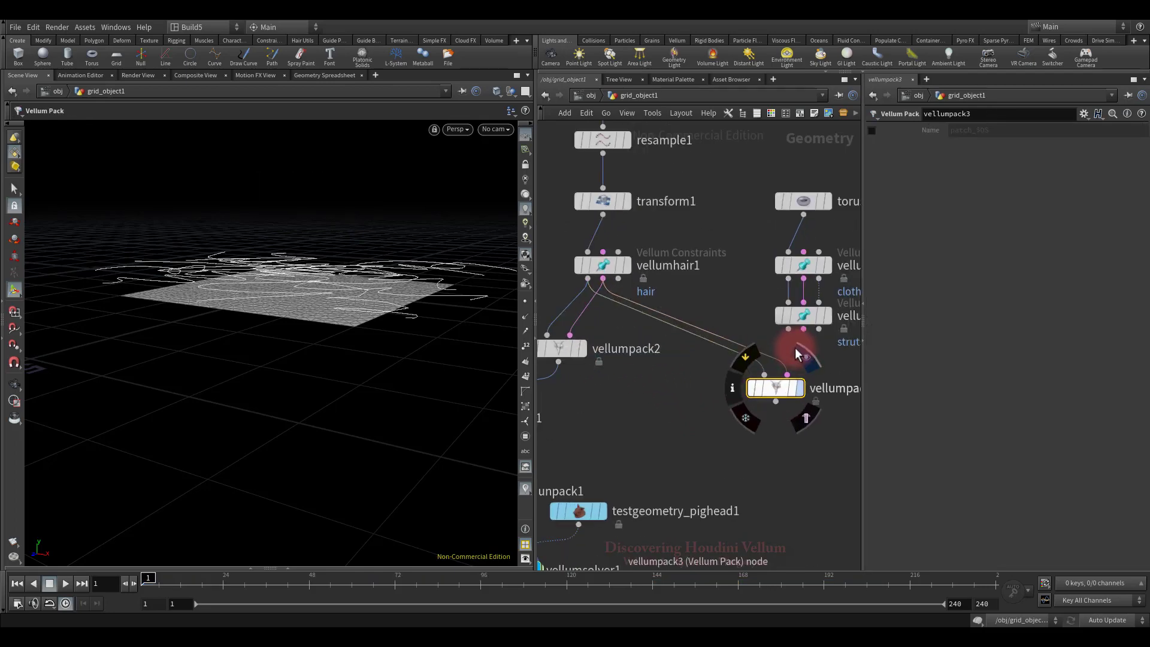
left_click_drag(788, 329, 765, 375)
left_click_drag(803, 329, 787, 375)
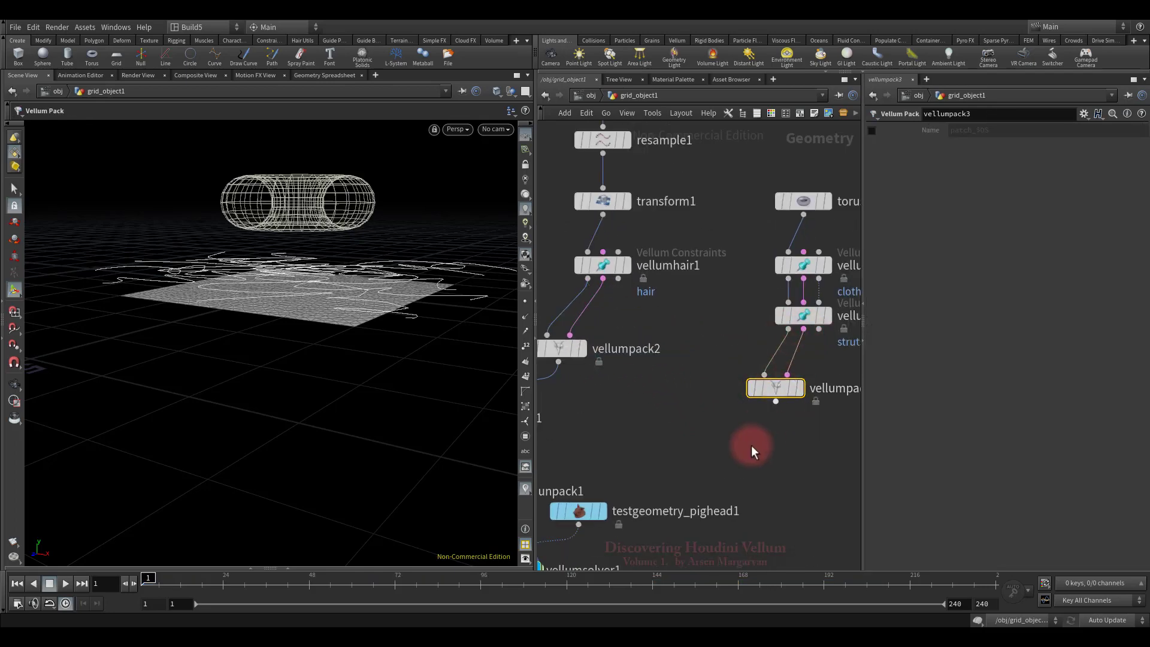
Wire vellumpack3 into merge1 alongside the cloth and hair packs
scroll(751, 445, "down", 3)
middle_click_drag(757, 431, 797, 412)
left_click(808, 398)
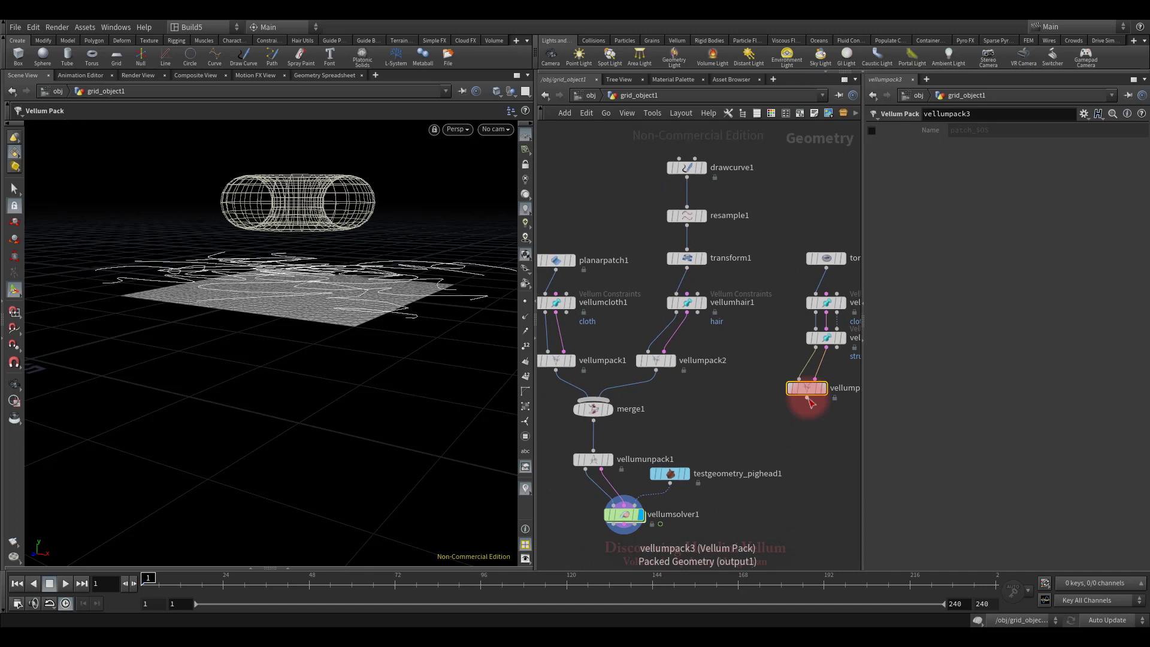
left_click(632, 408)
Move merge1, vellumunpack1, the pig head and vellumsolver1 together so they sit centred below the three pack nodes
middle_click_drag(668, 429, 698, 397)
left_click_drag(660, 455, 744, 515)
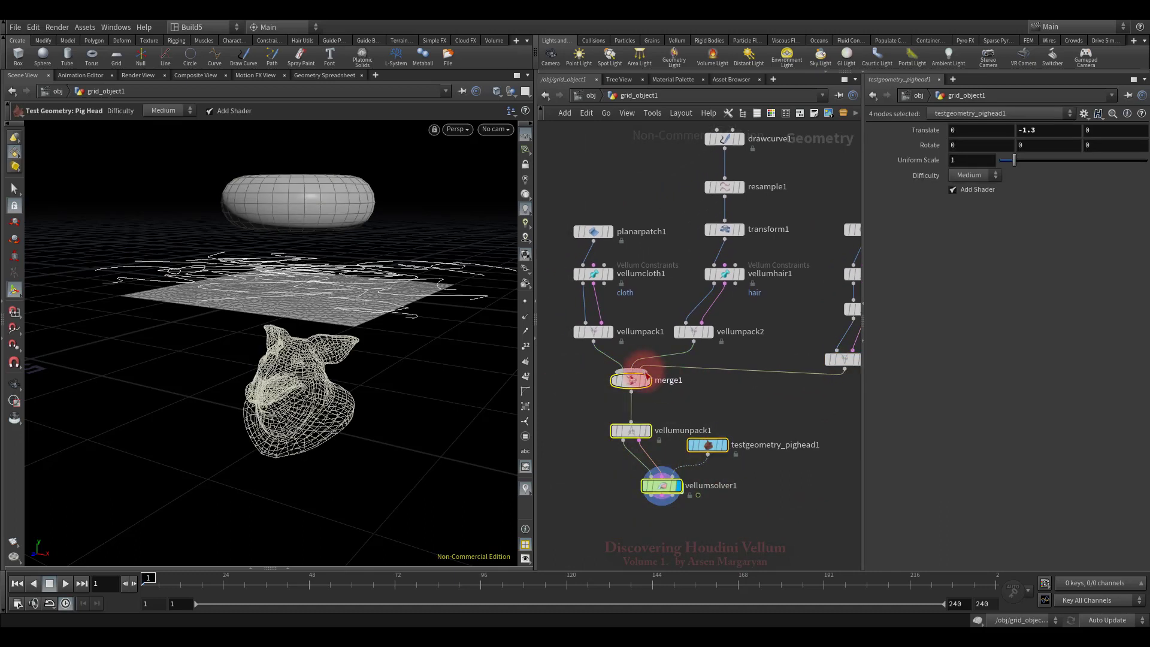
left_click_drag(631, 381, 717, 412)
scroll(808, 408, "down", 1)
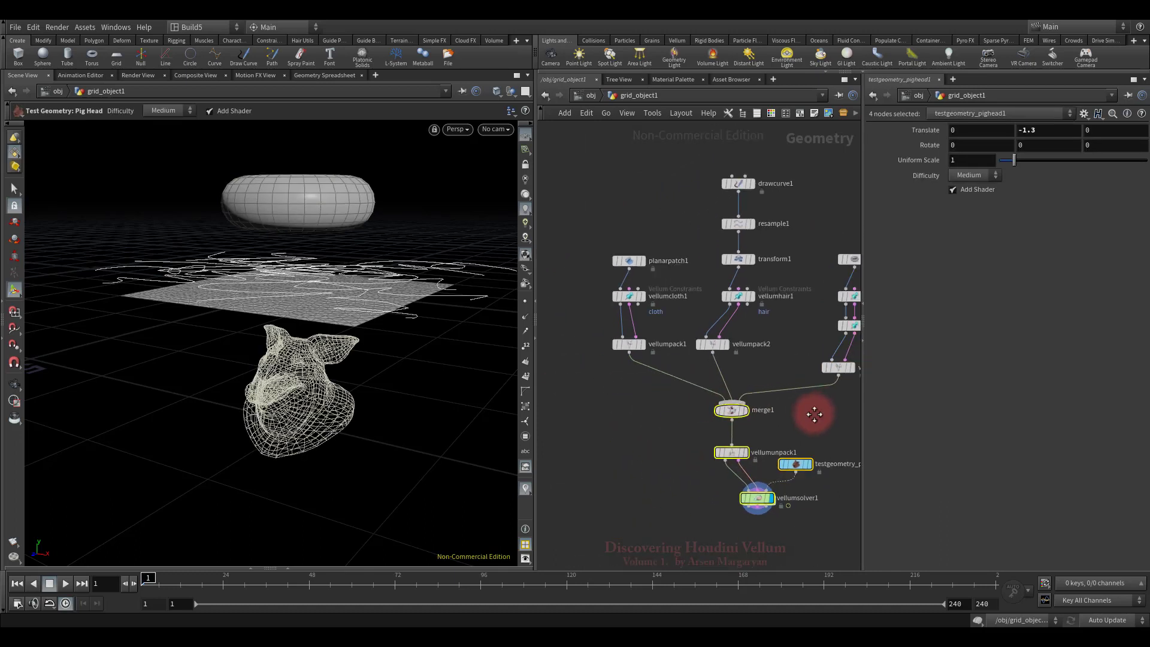
middle_click_drag(812, 410, 766, 422)
left_click(769, 437)
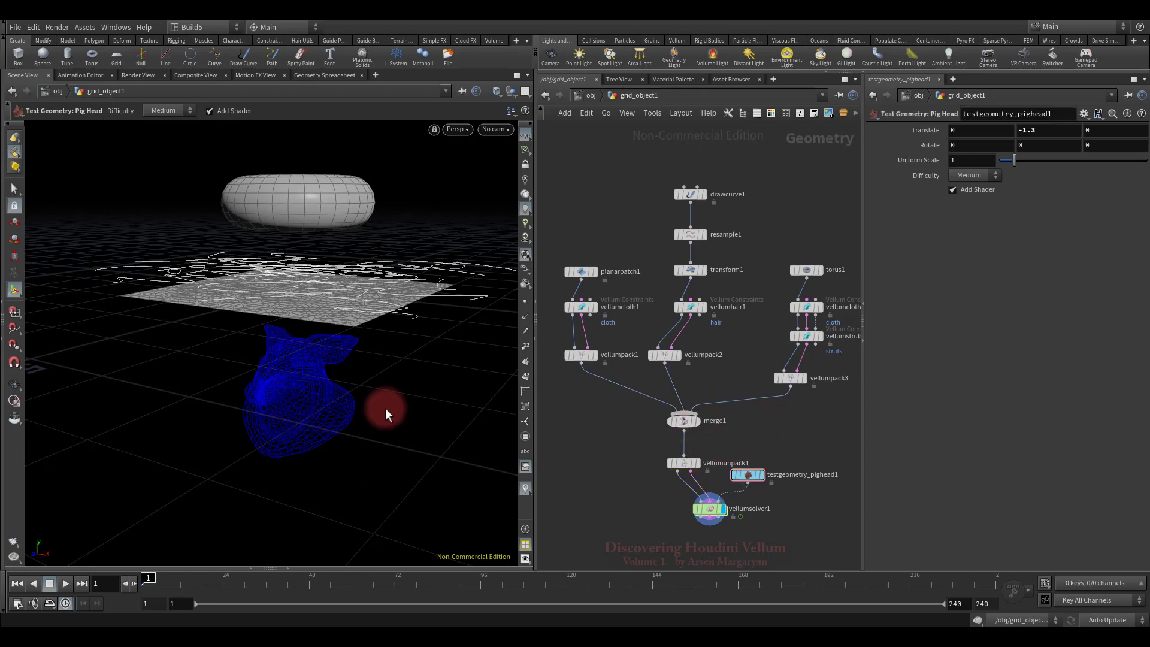
Play the simulation with the torus included, stop it and return to frame 1
left_click_drag(385, 408, 365, 387, "alt")
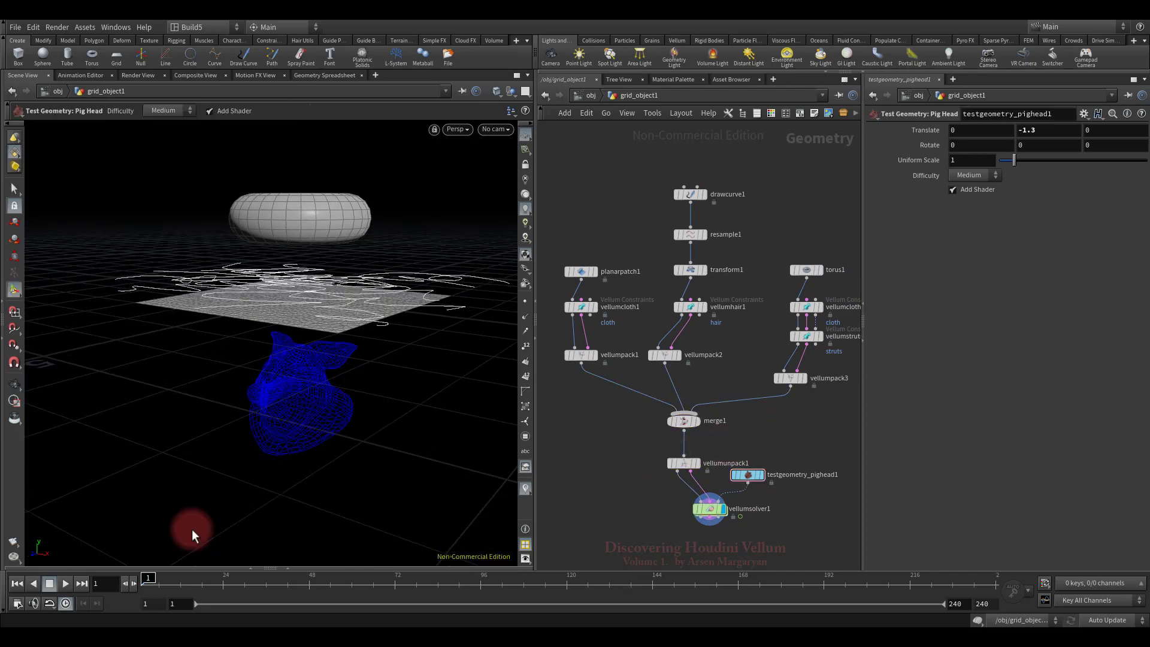
left_click(64, 584)
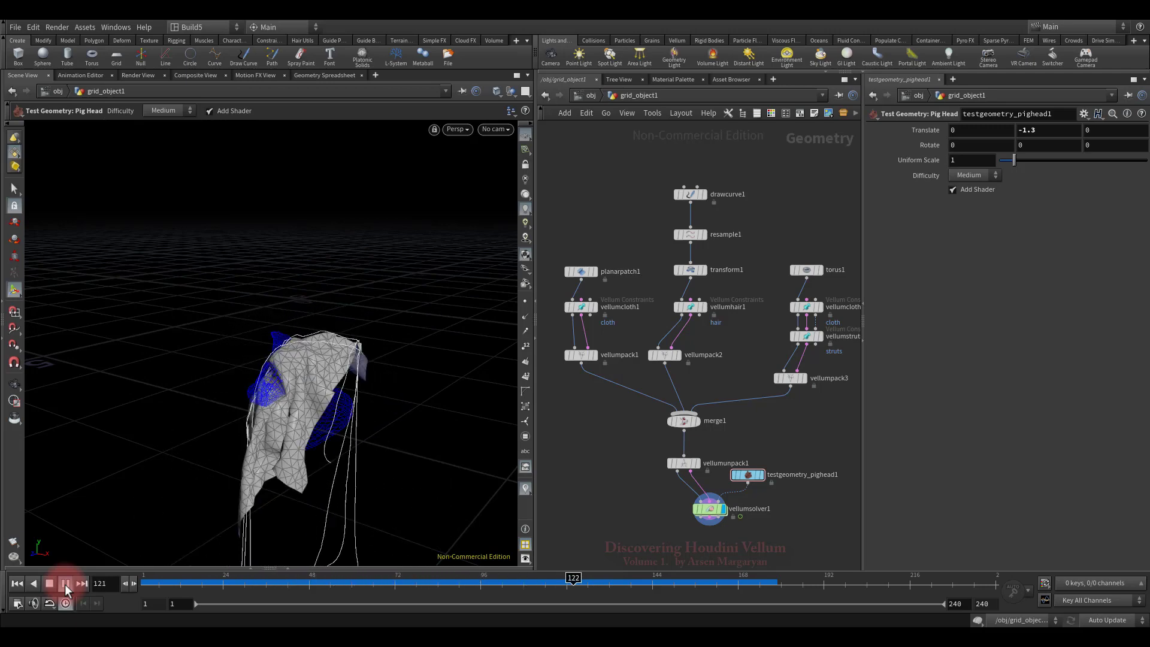
left_click(50, 583)
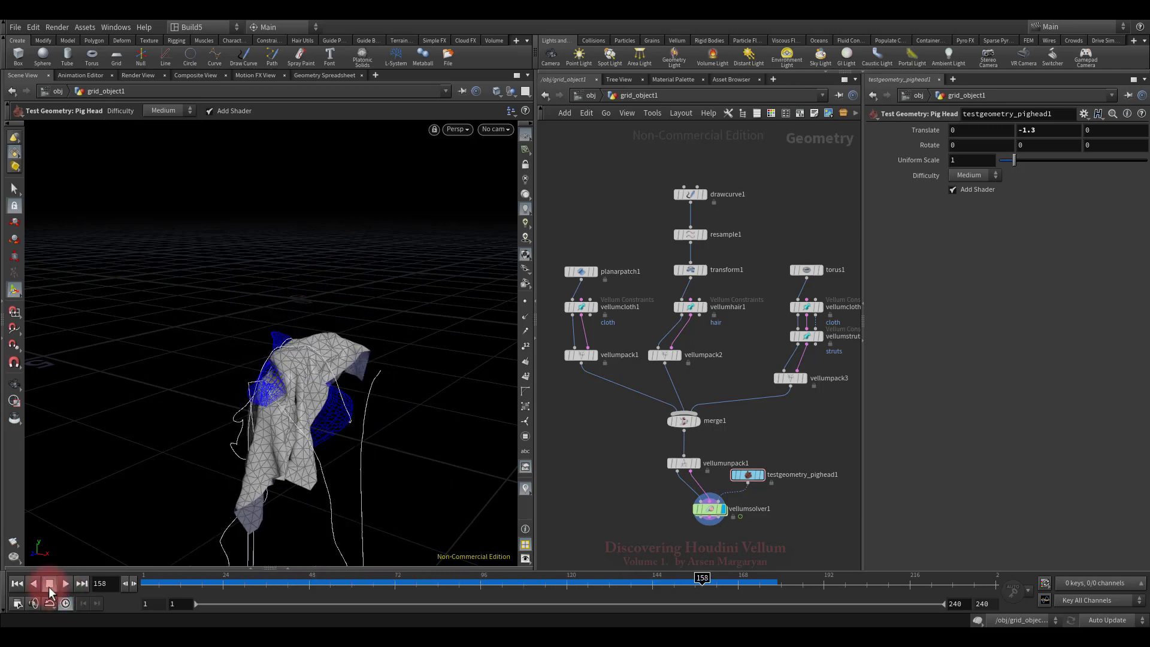
left_click(17, 583)
Set the uniform mass of vellumcloth2, the torus cloth constraint, to 0.001
middle_click_drag(767, 330, 734, 344)
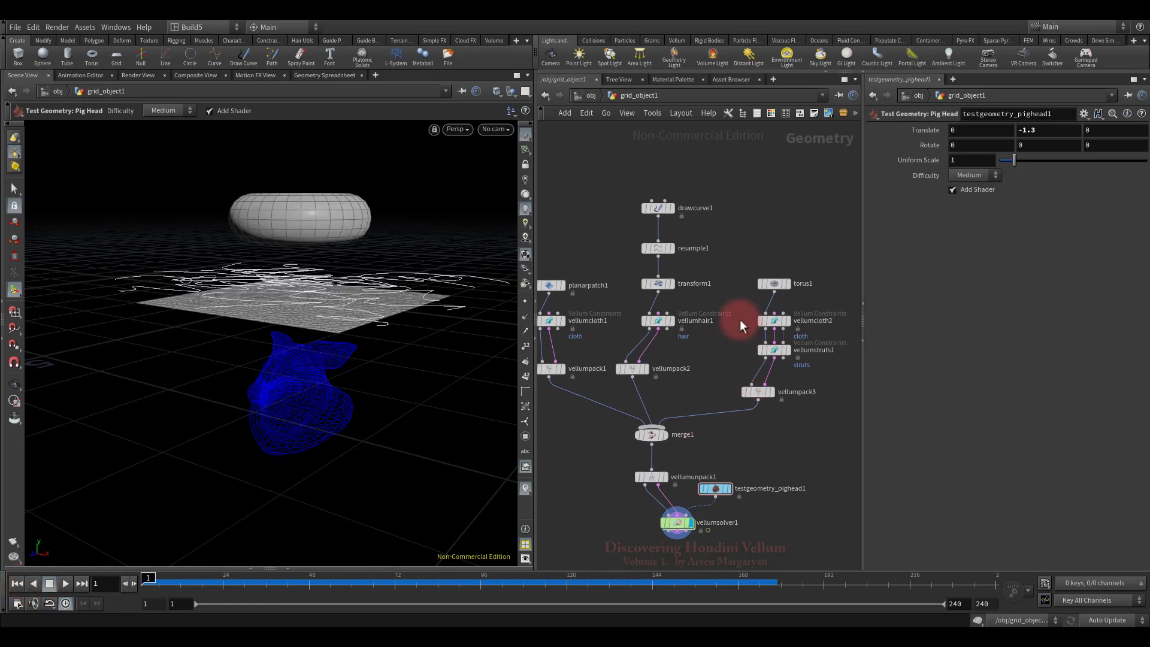
left_click(773, 322)
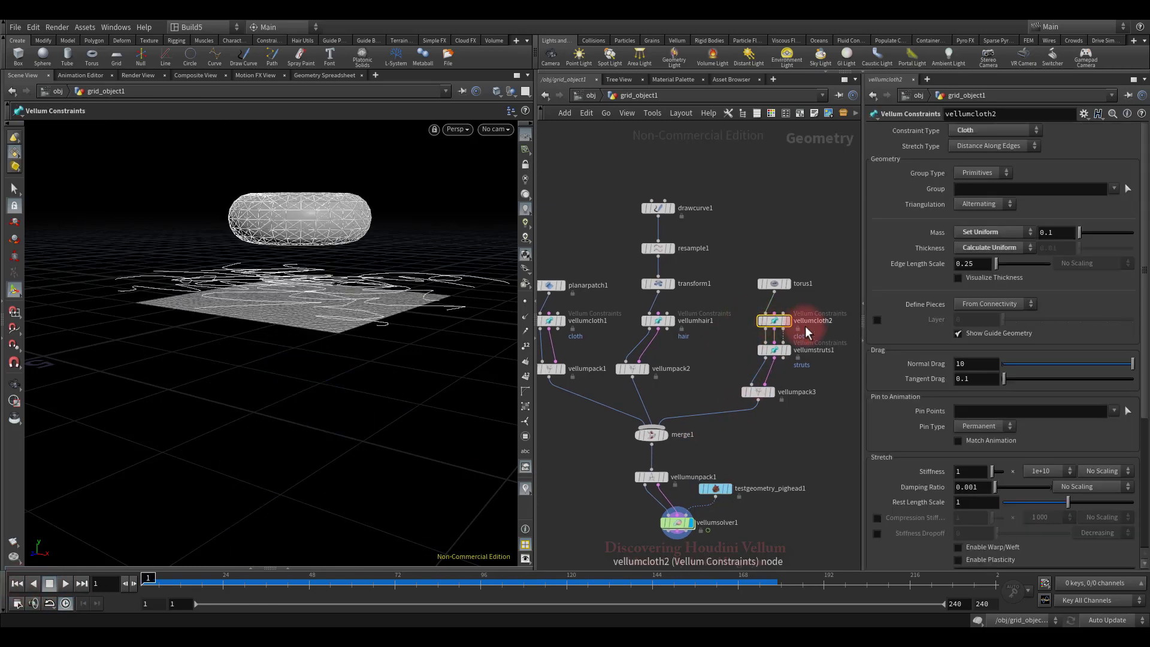
left_click(1070, 233)
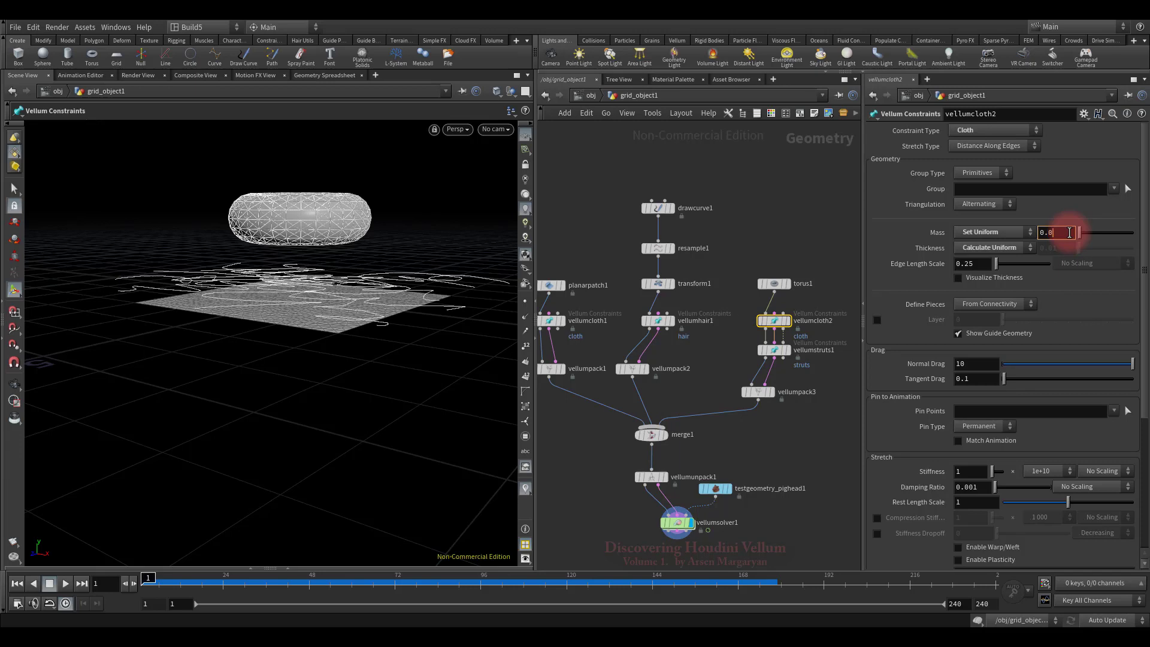
type("0.001")
key("Return")
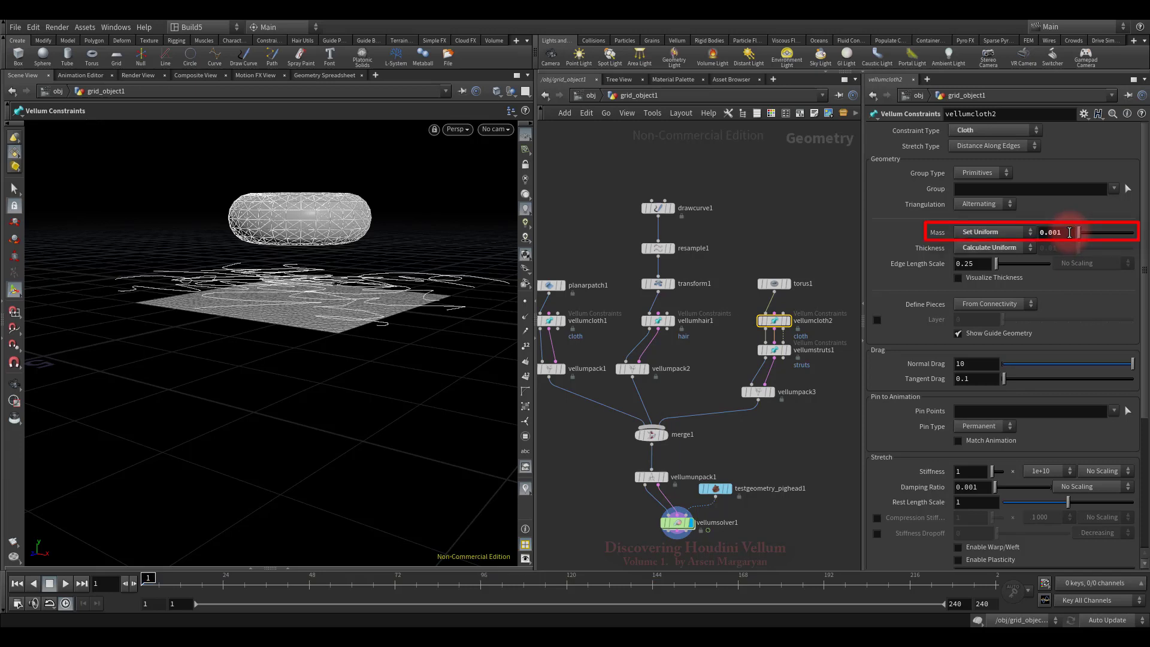
Play the simulation with the lighter torus, stop it and return to frame 1
middle_click_drag(778, 451, 815, 426)
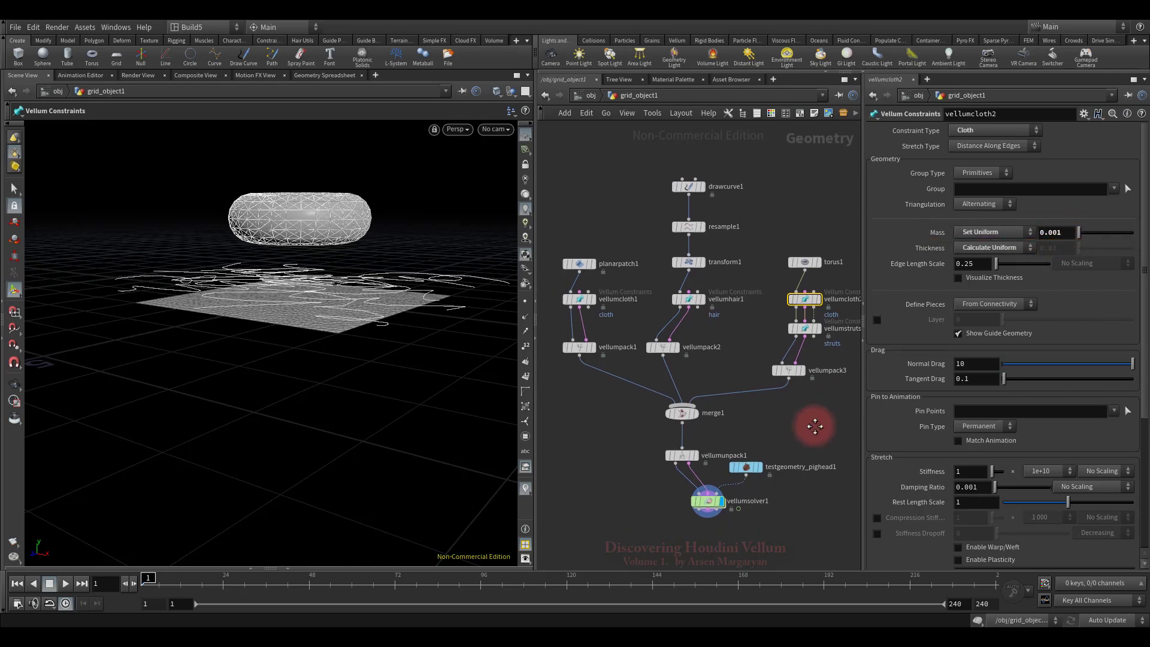
left_click(558, 551)
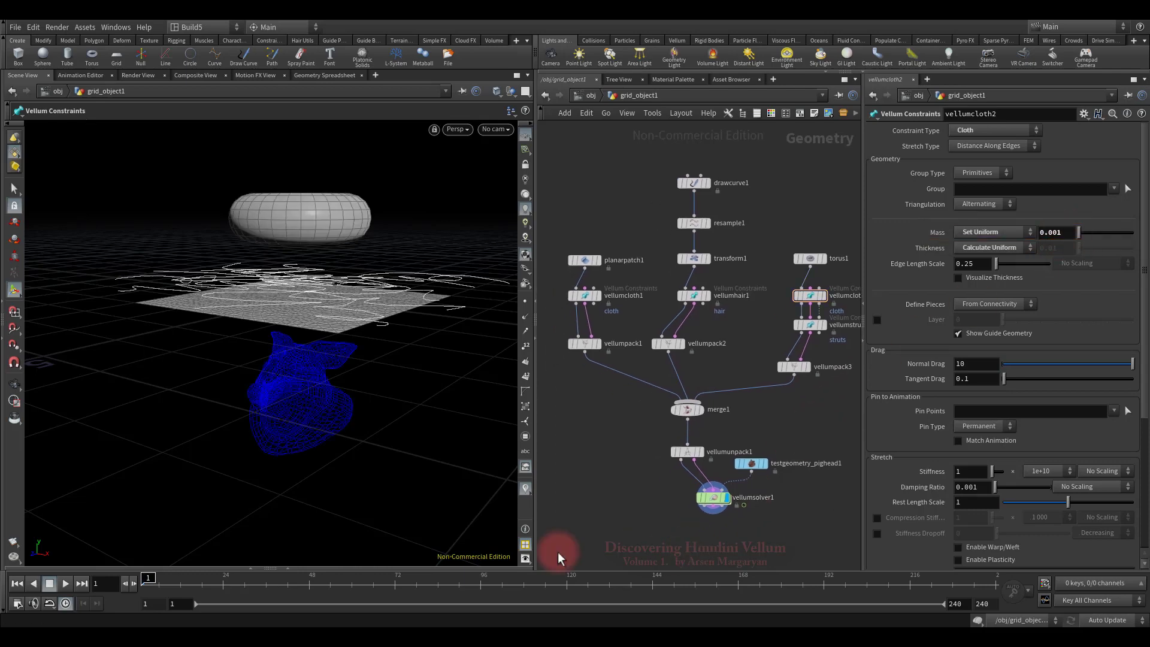
left_click(65, 584)
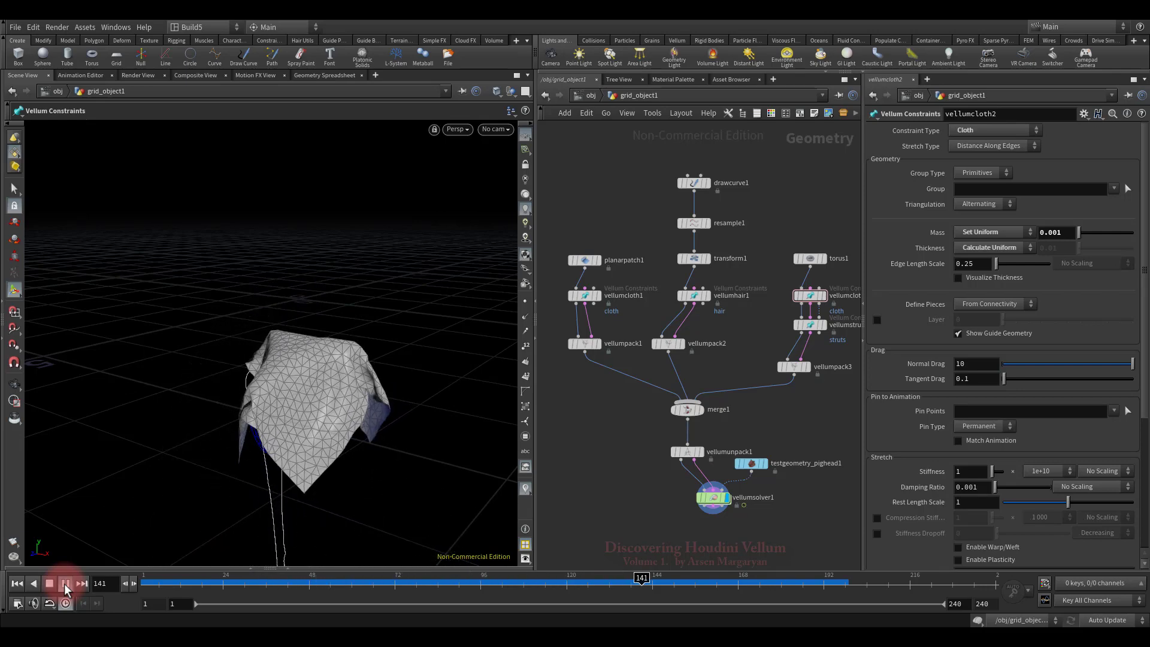
left_click(17, 587)
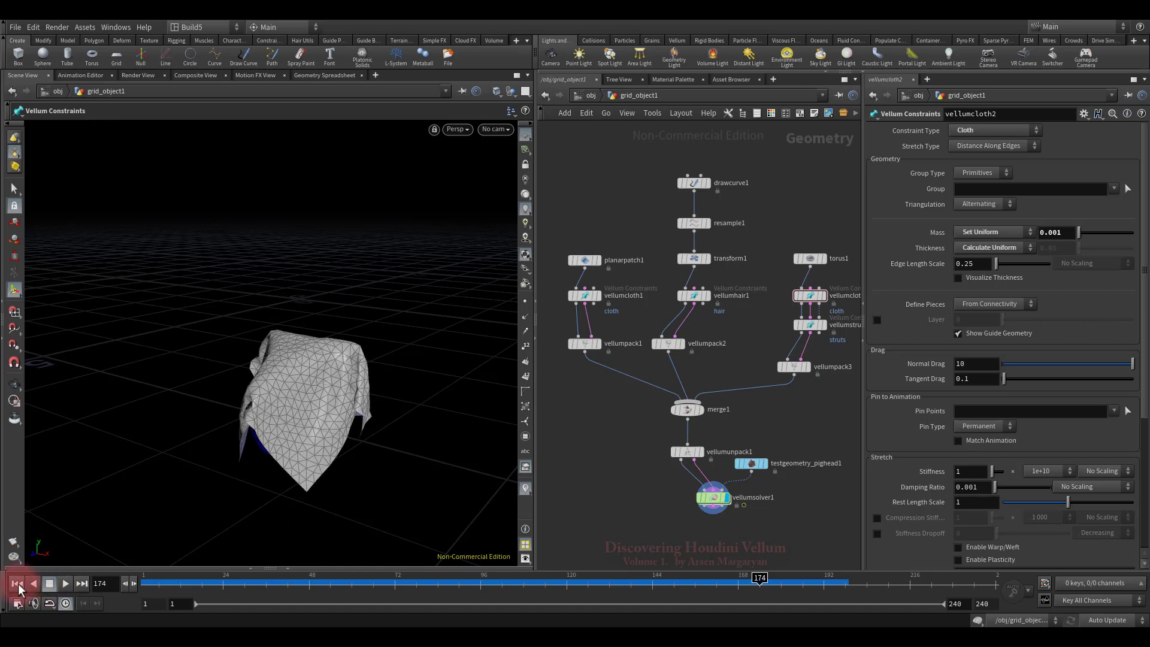
left_click(17, 584)
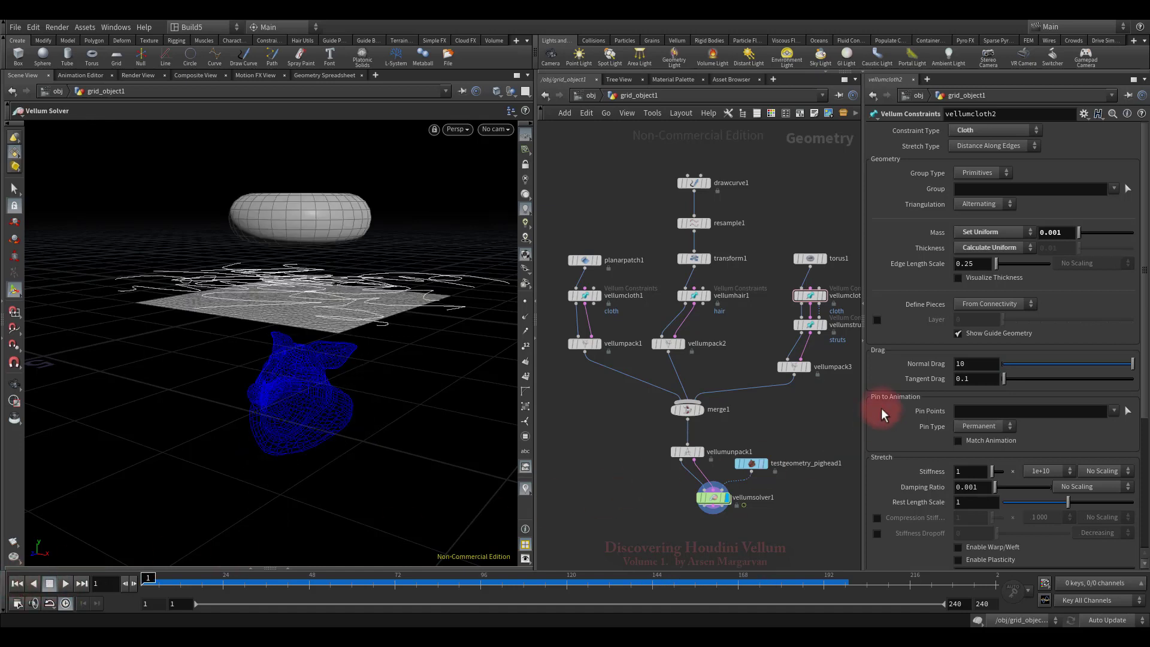
Add a Sphere node beside torus1 with its centre Y at 3 and a uniform scale of 0.5
middle_click_drag(882, 408, 732, 378)
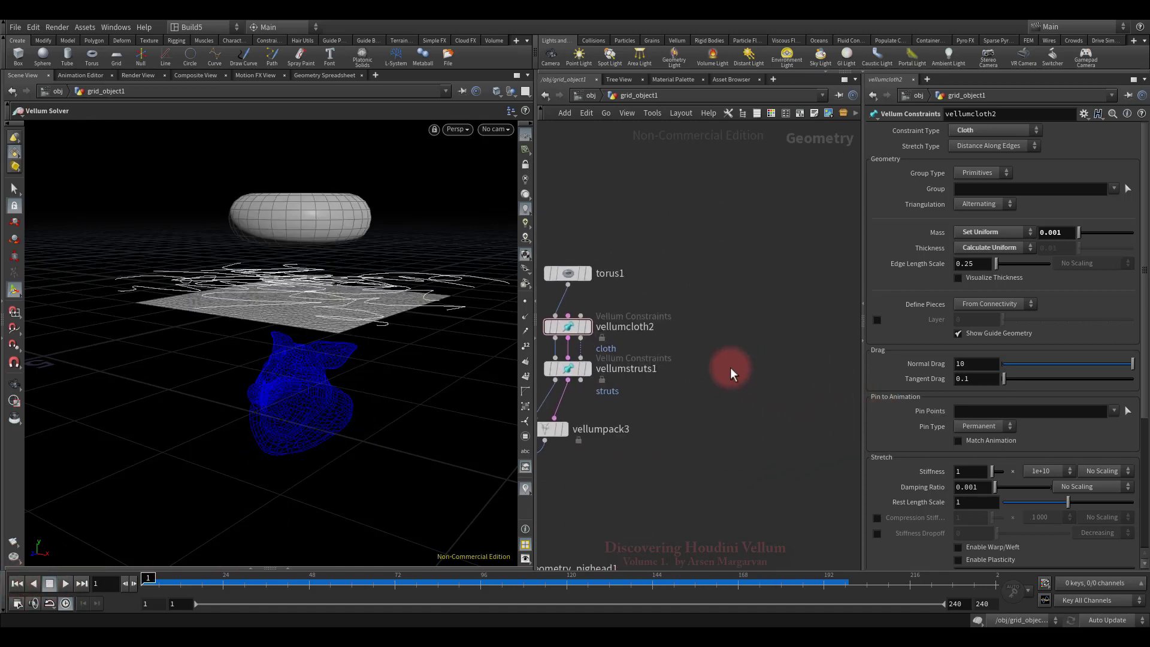
key("Tab")
type("spher")
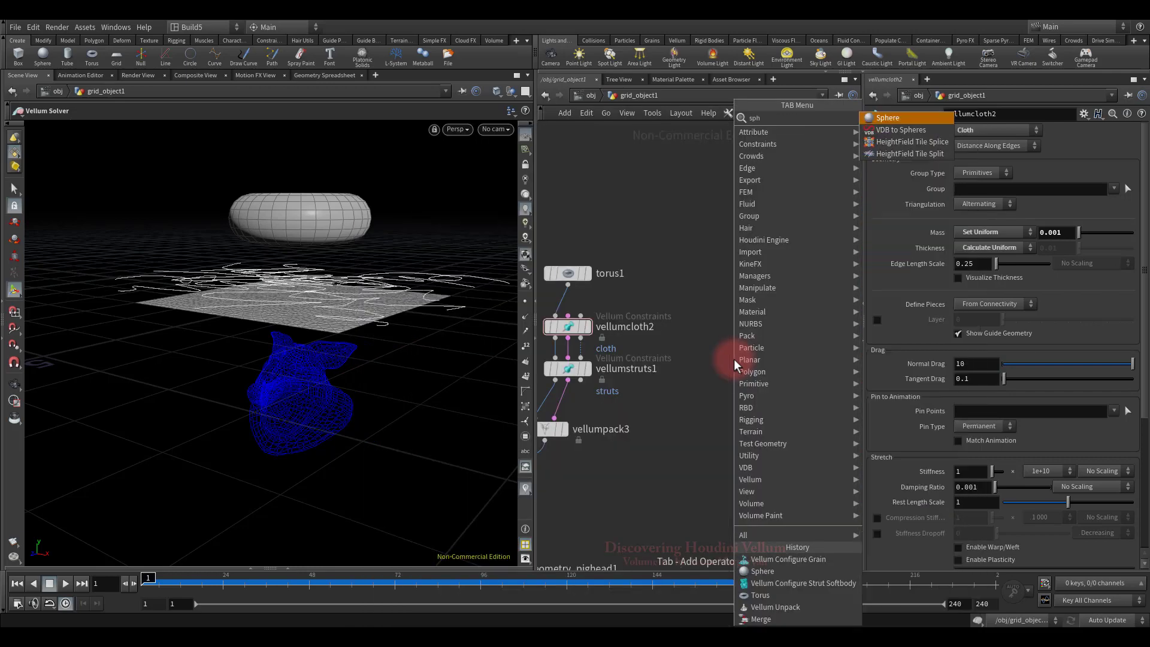
left_click(885, 118)
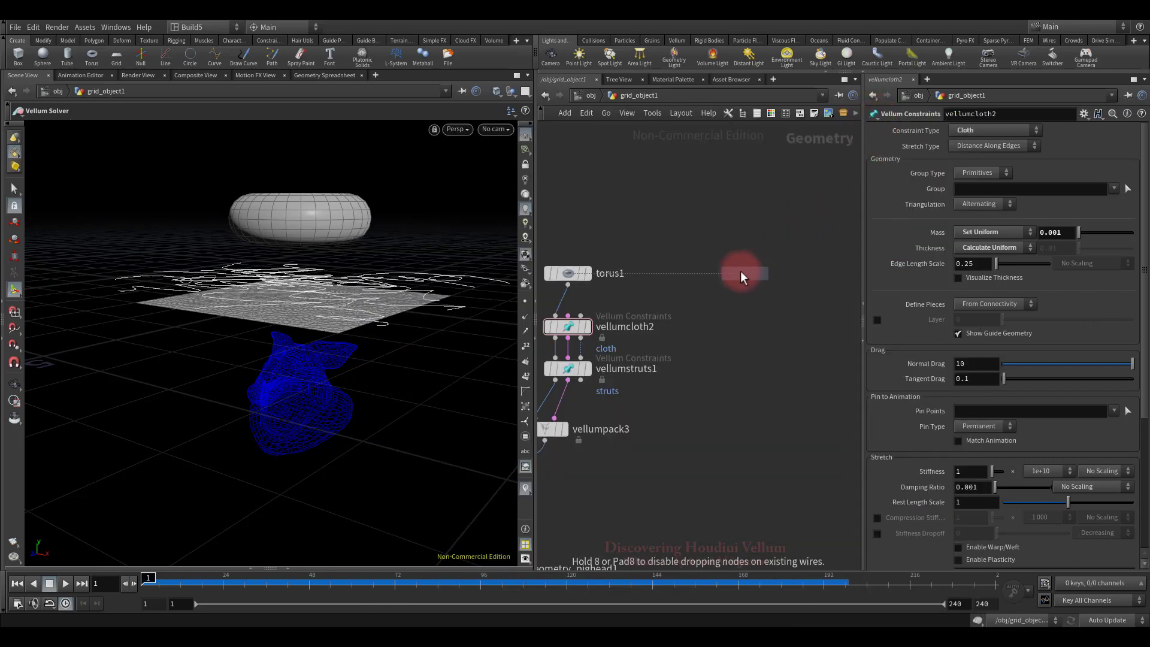
left_click(741, 274)
middle_click_drag(1036, 175, 1149, 161)
left_click_drag(434, 190, 419, 249, "alt")
middle_click_drag(420, 249, 411, 338, "alt")
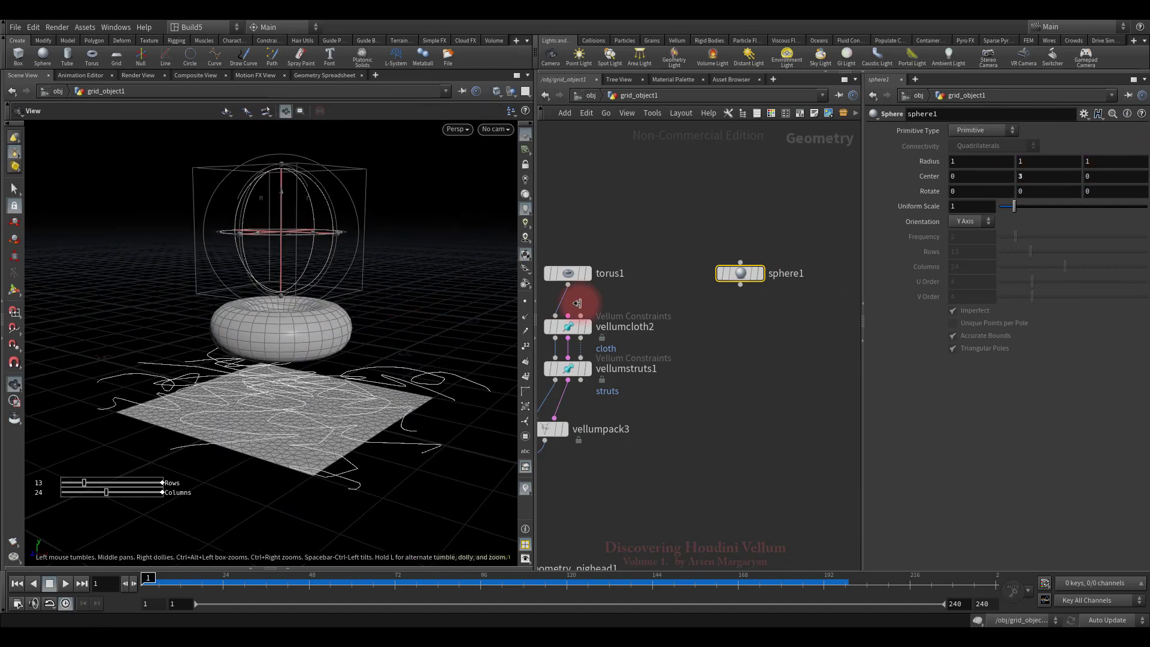
left_click(980, 209)
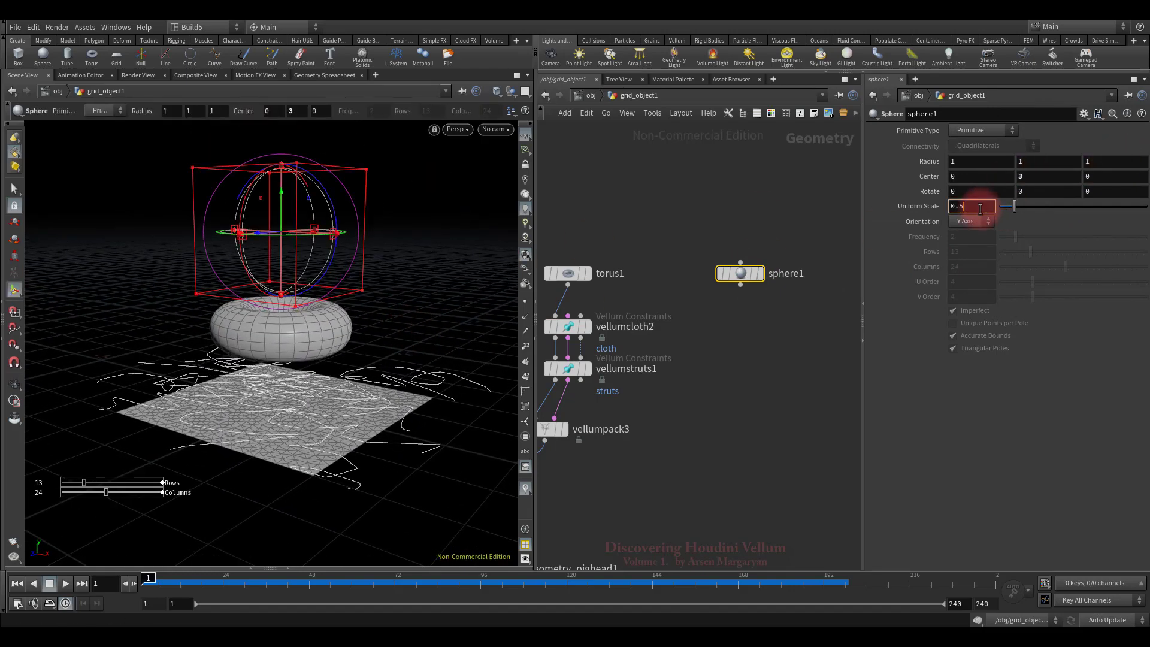
key("Return")
Add a displayed Vellum Configure Grain node fed by sphere1, with Create Points from Volume enabled
key("Tab")
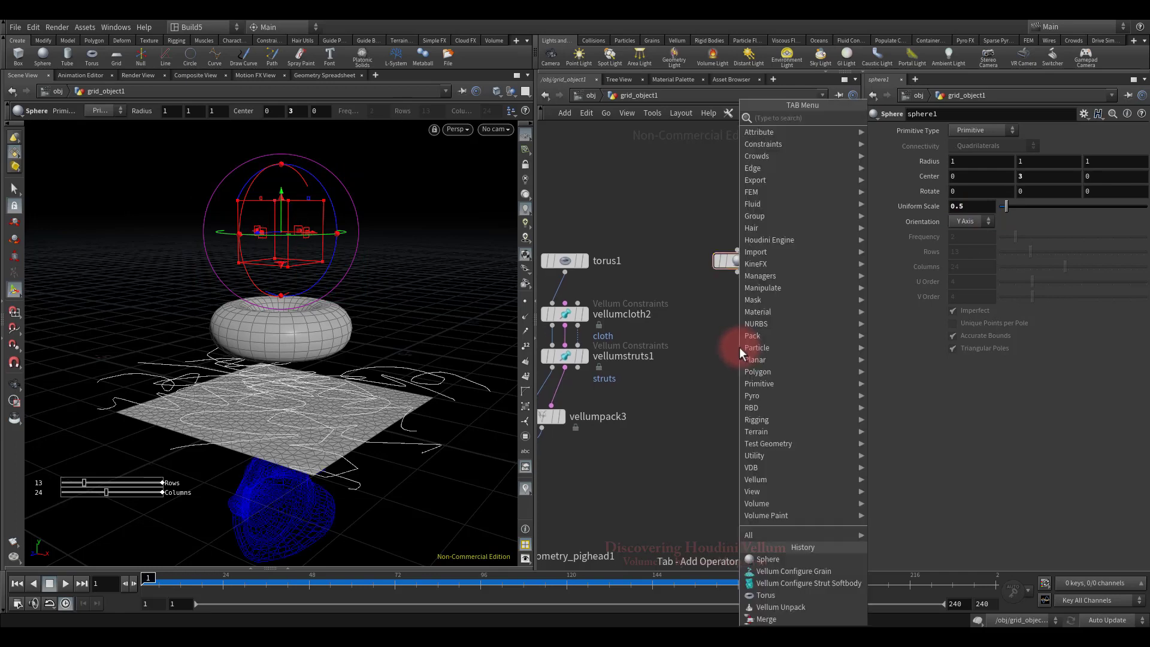
type("vell")
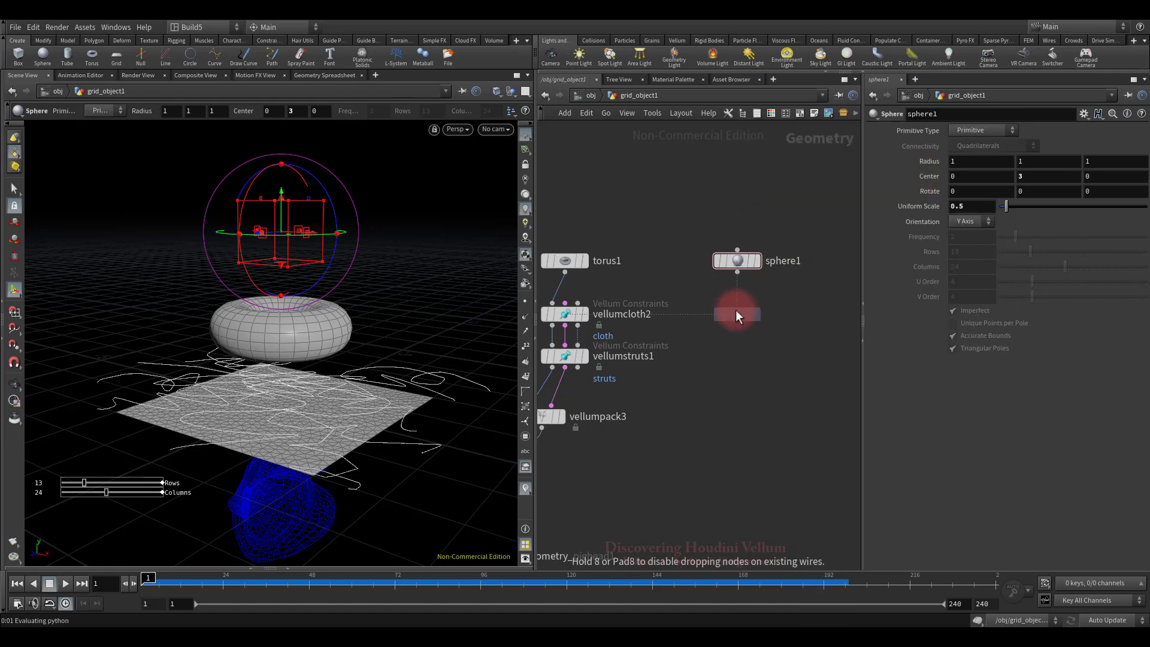
left_click(737, 312)
left_click_drag(738, 273, 725, 302)
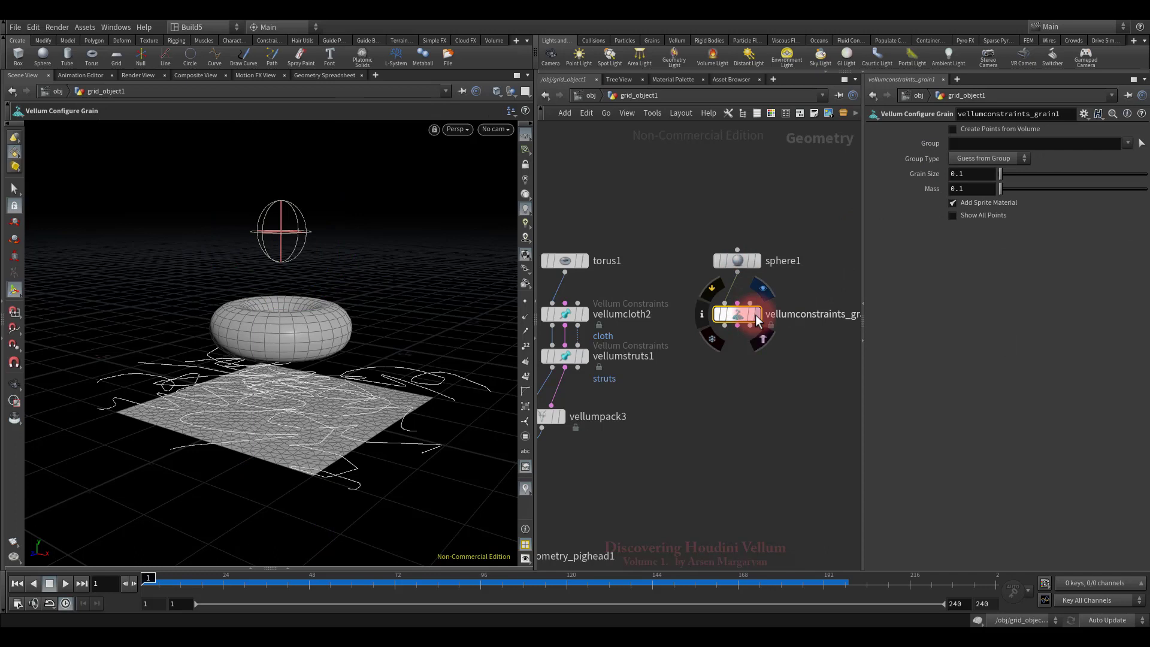
left_click(758, 314)
left_click(950, 130)
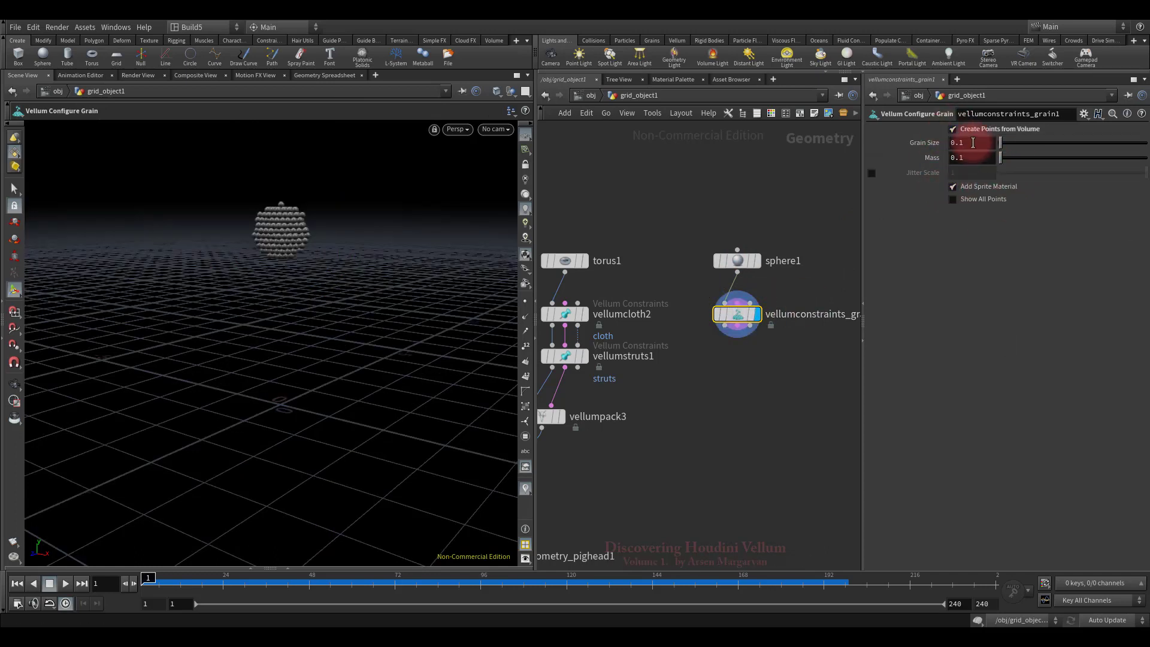
Set the grain constraint's grain size to 0.05 and its mass to 0.001
left_click(973, 143)
type("0.05")
key("Return")
left_click(974, 157)
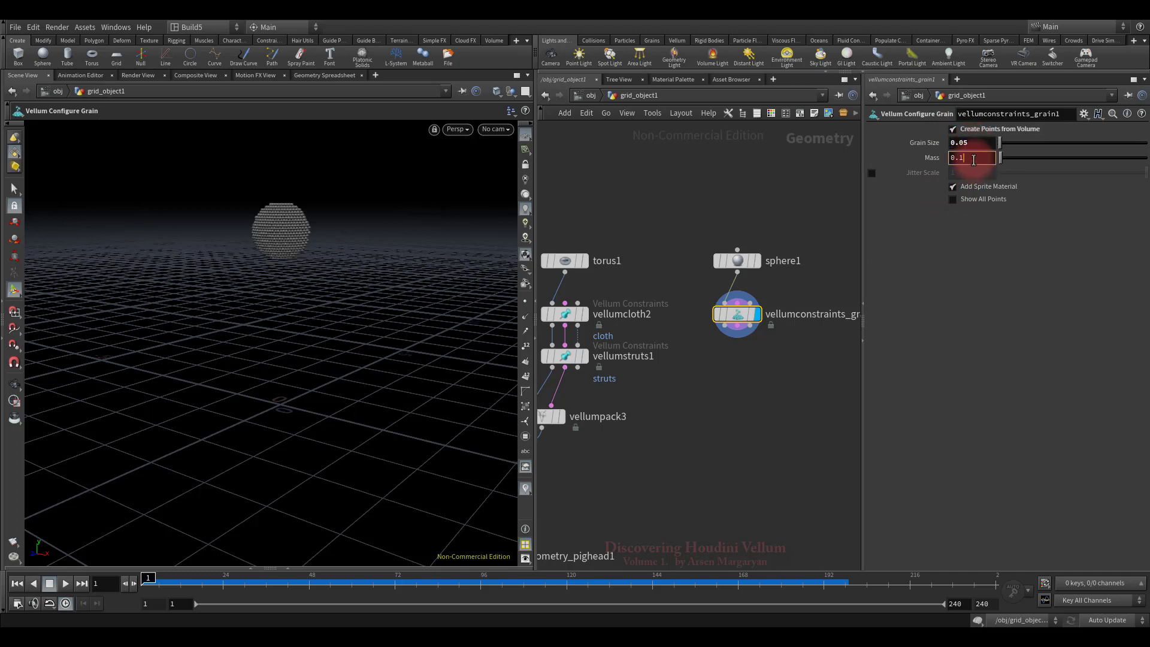
type("0.001")
key("Return")
Duplicate vellumpack3 below the grain node and wire the grain's geometry and constraint outputs into the copy
scroll(803, 326, "down", 5)
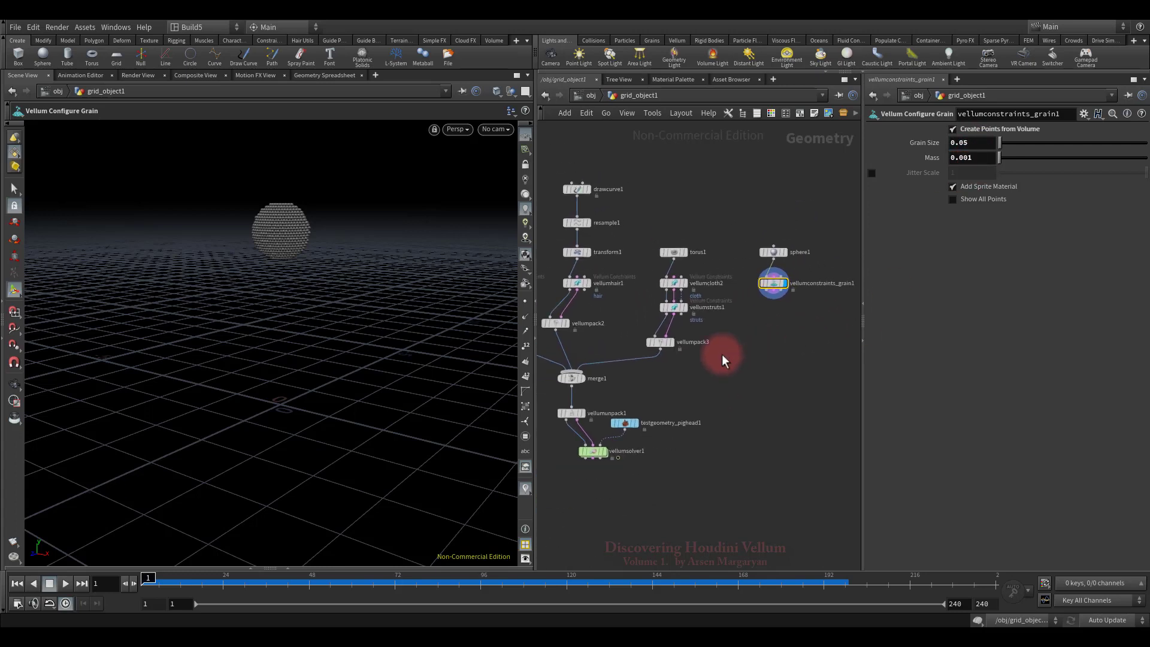
left_click_drag(659, 342, 739, 340, "alt")
scroll(779, 314, "up", 3)
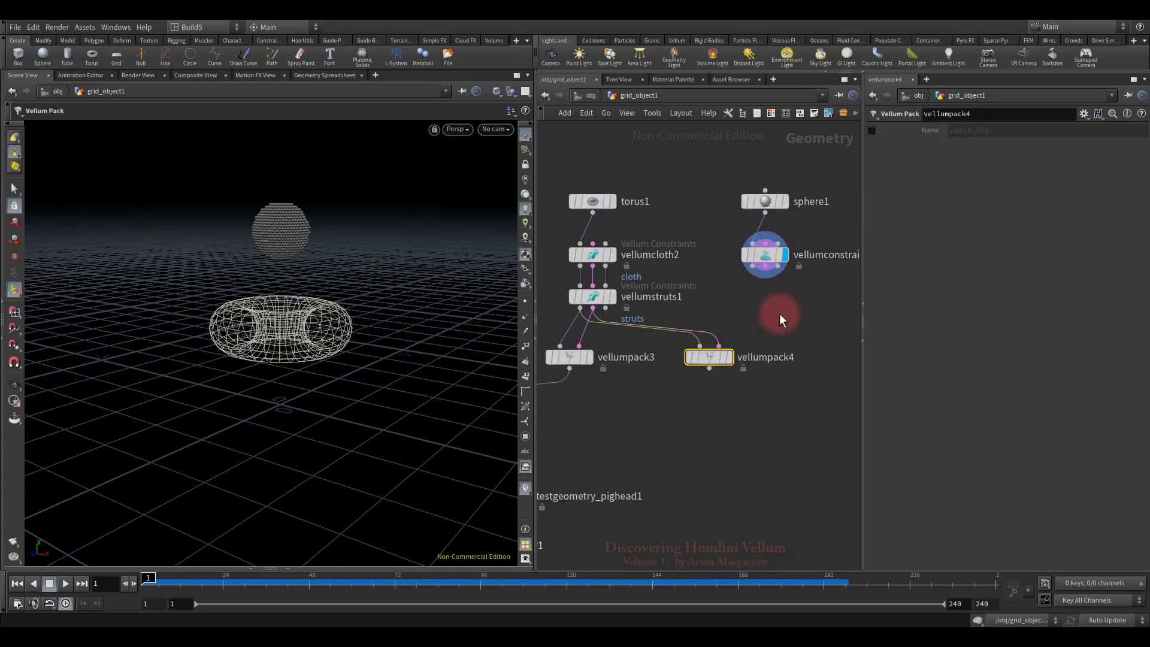
left_click(753, 266)
left_click(700, 345)
left_click(765, 266)
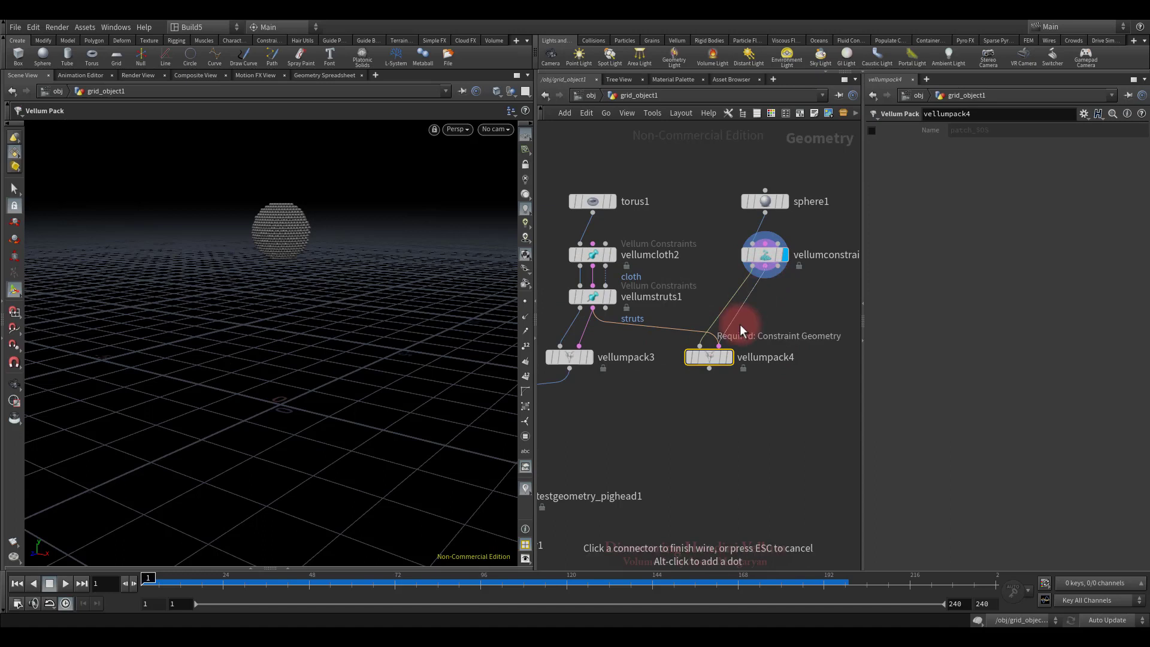
left_click(719, 345)
Move merge1, vellumunpack1, the pig head and vellumsolver1 together so they sit centred below the four pack nodes
scroll(702, 416, "down", 4)
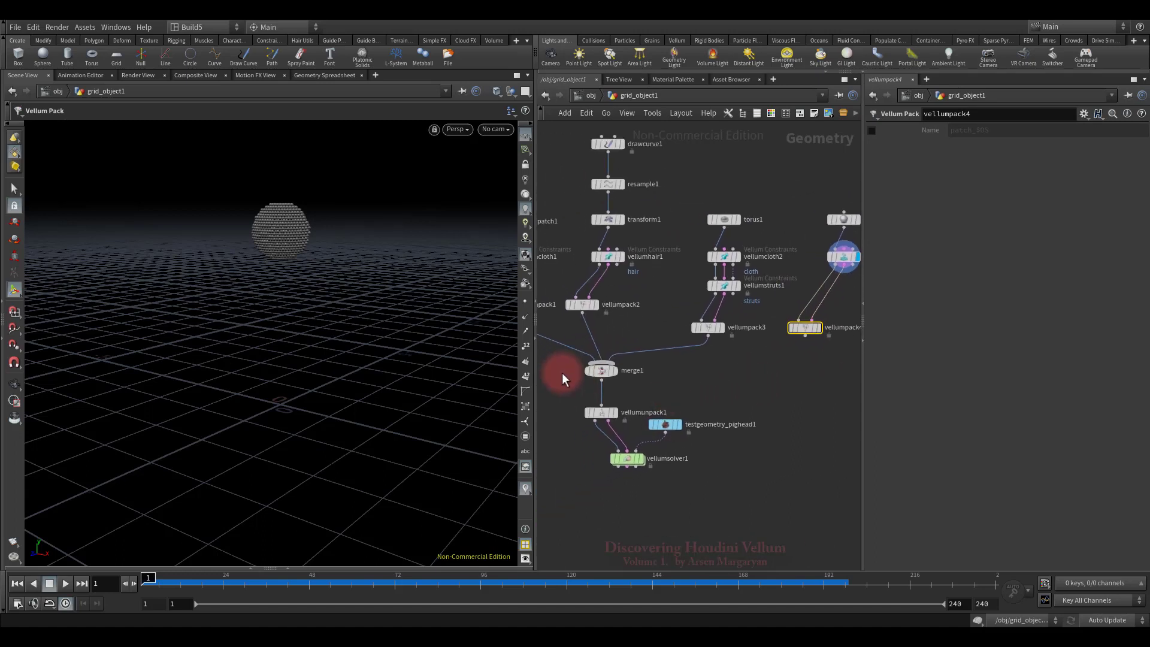
left_click_drag(562, 373, 683, 491)
left_click_drag(599, 370, 666, 404)
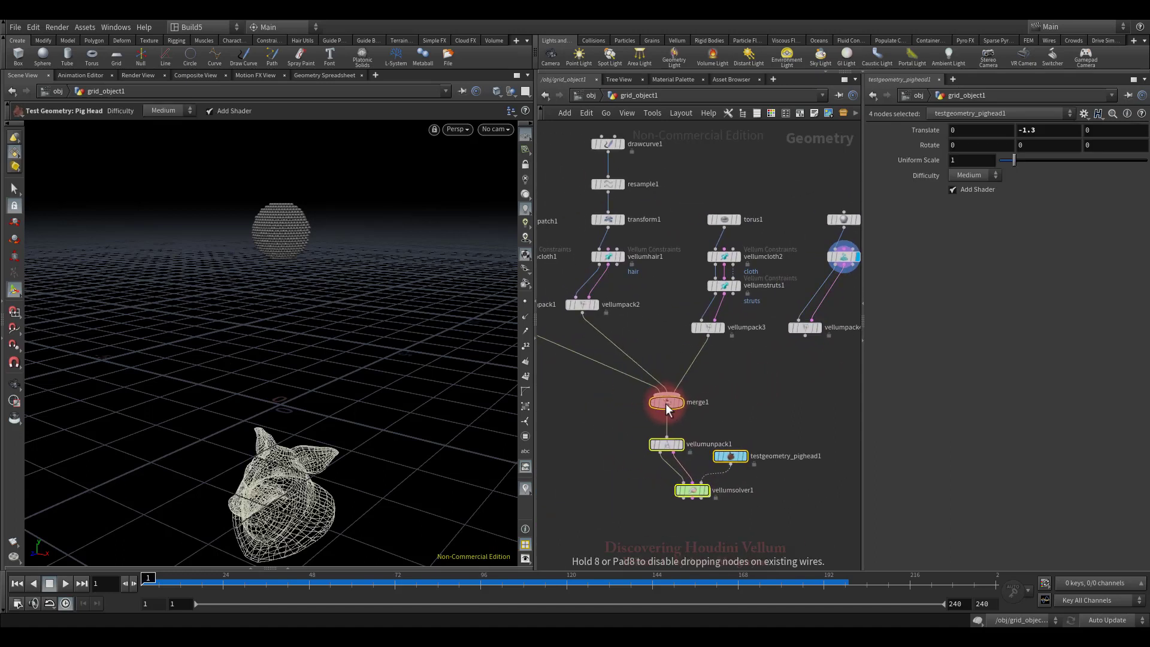
left_click(813, 350)
Wire vellumpack4 into merge1 and display the result of vellumsolver1
left_click(805, 334)
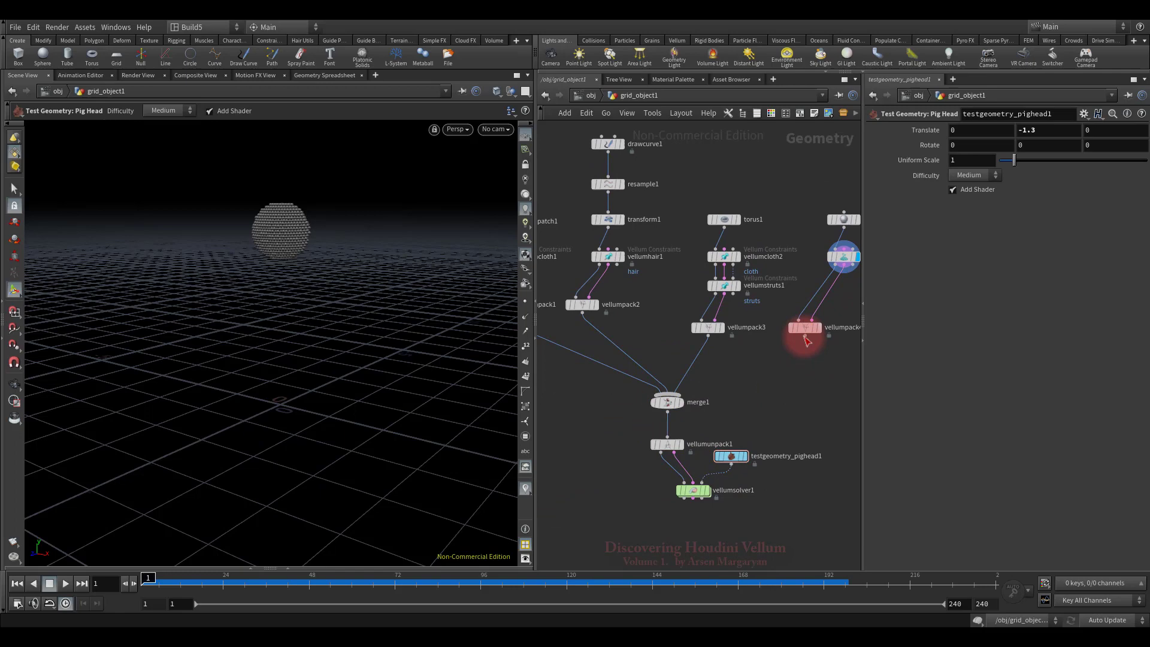
left_click(696, 399)
left_click(719, 442)
scroll(754, 449, "down", 3)
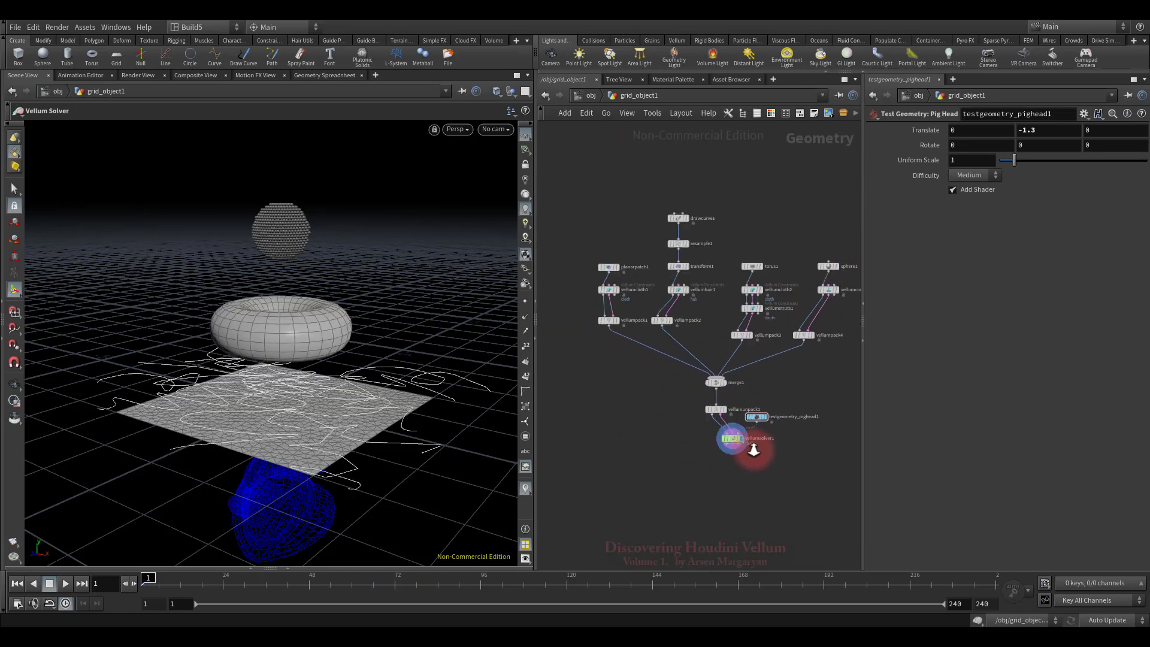
scroll(754, 450, "down", 1)
middle_click_drag(796, 391, 770, 403)
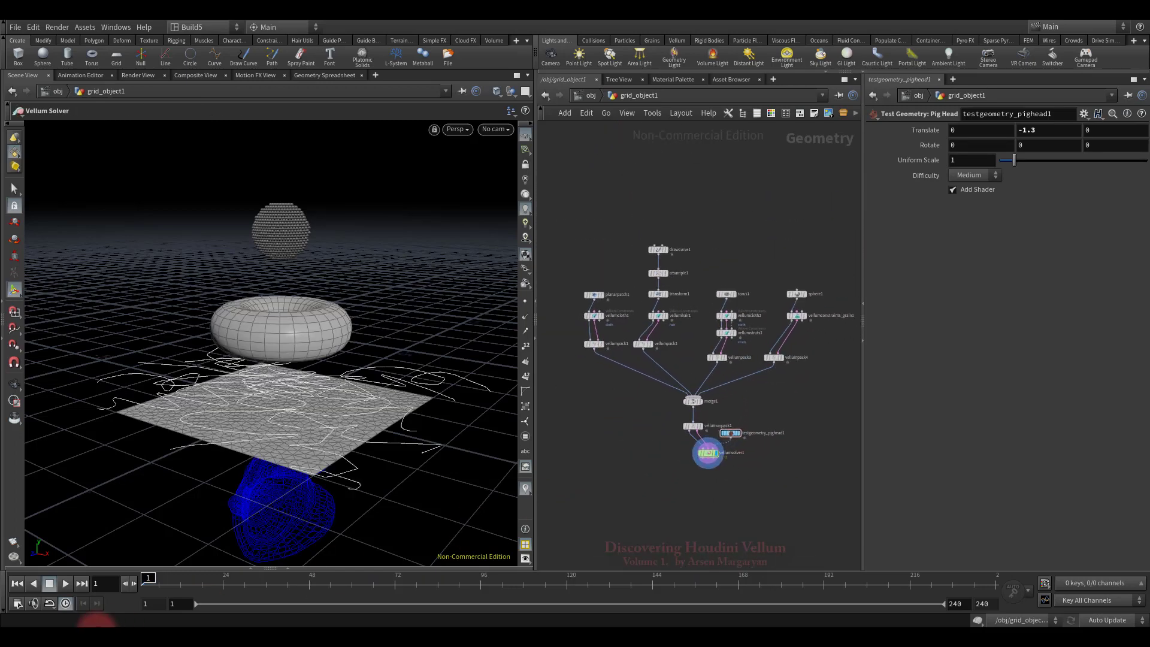
Hide the viewport's reference grid, play the simulation with the grains included, and return to frame 1
left_click_drag(274, 488, 298, 426)
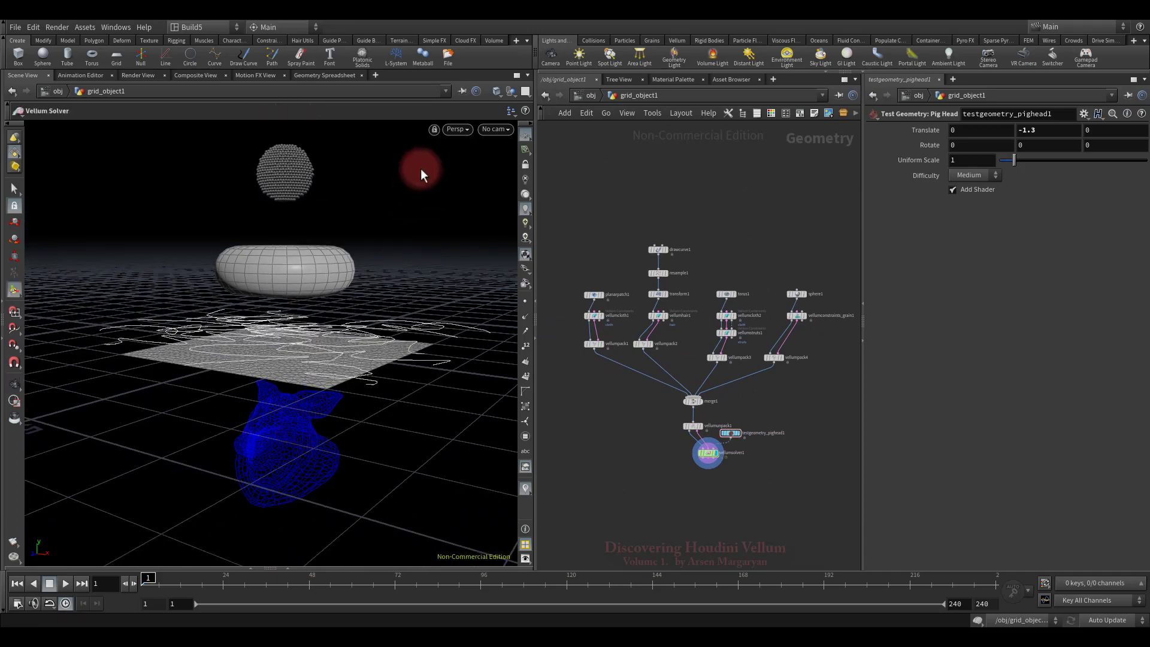
left_click(525, 135)
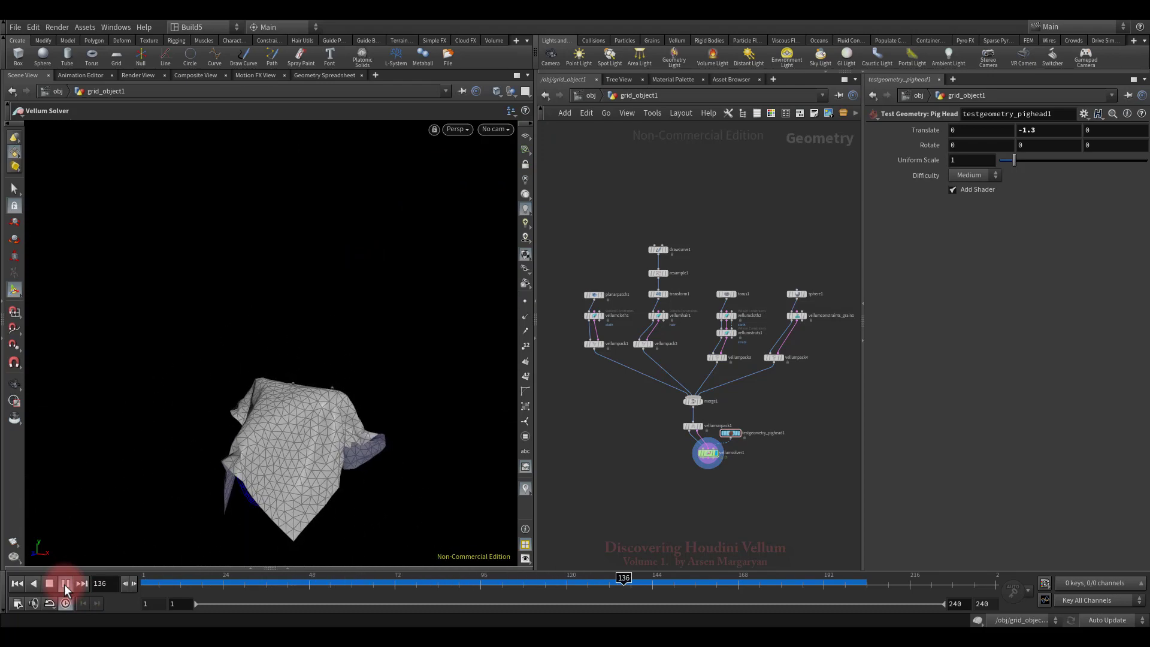
left_click(49, 584)
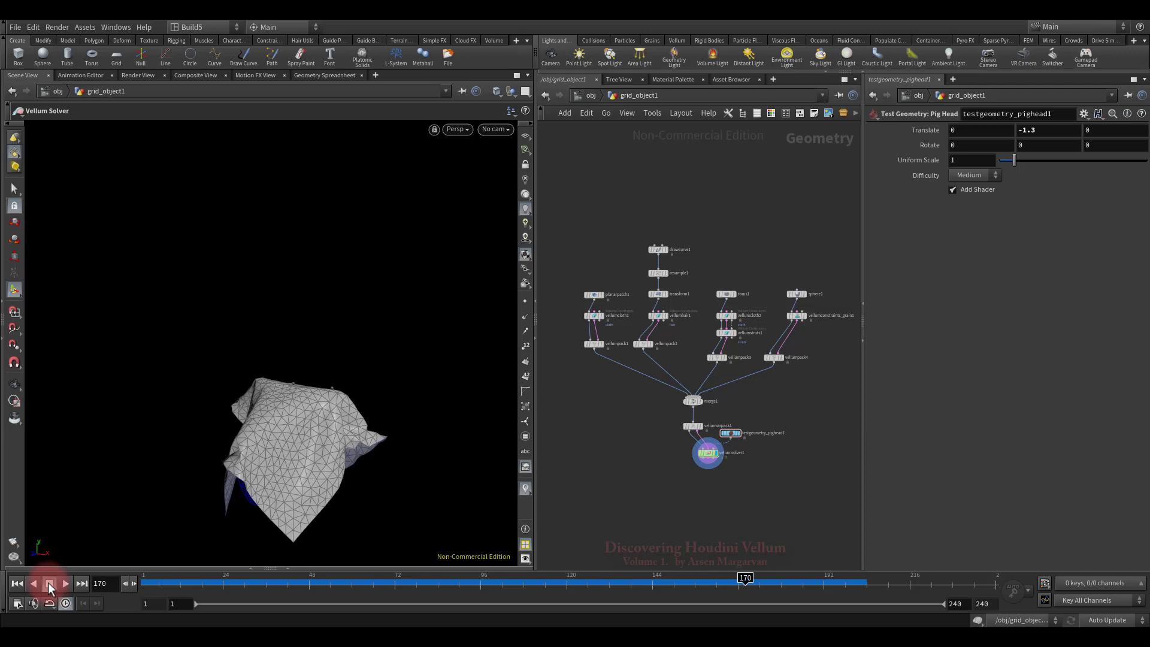
left_click(17, 584)
Open the forces network inside vellumsolver1
middle_click_drag(706, 464, 699, 444)
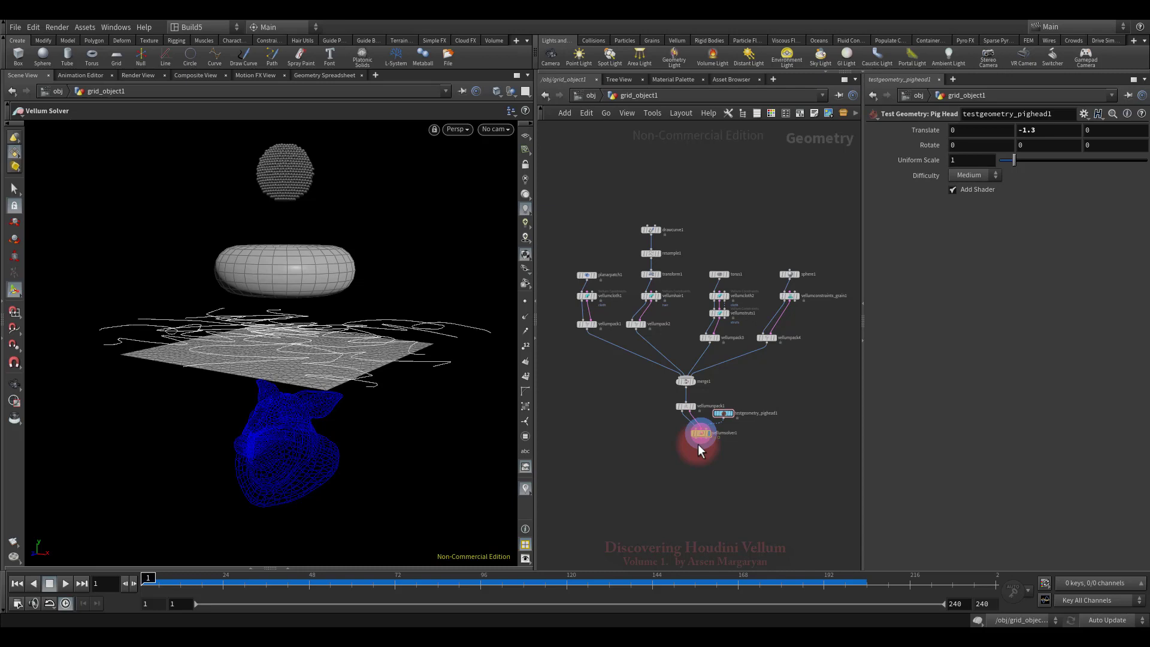
scroll(698, 444, "up", 5)
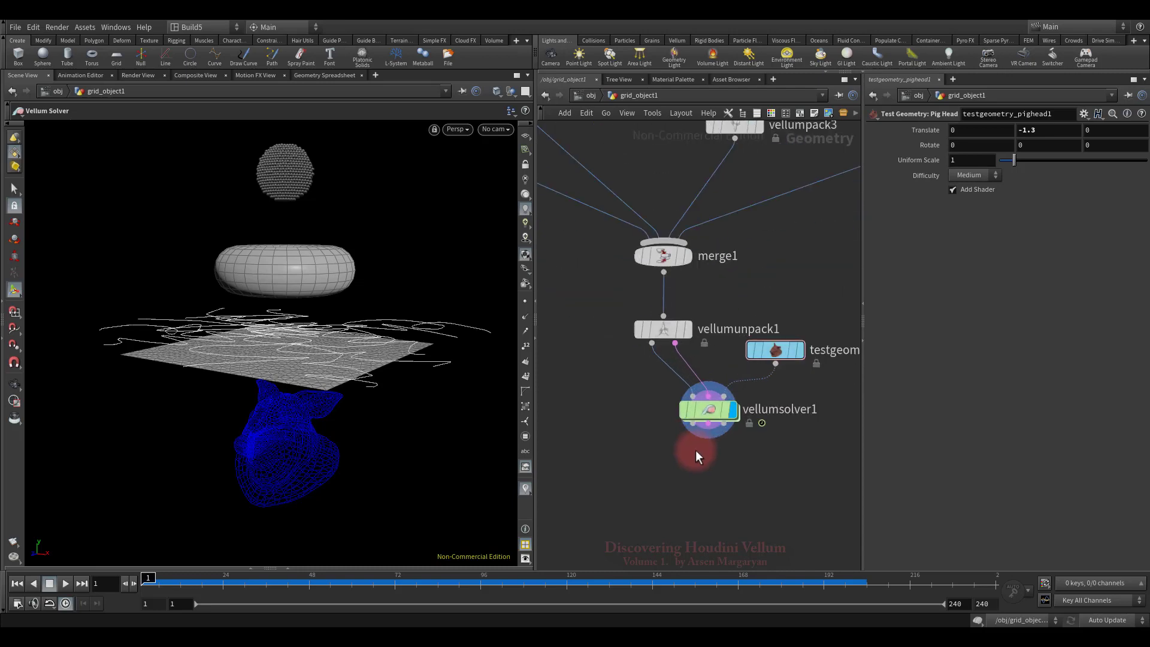
double_click(708, 408)
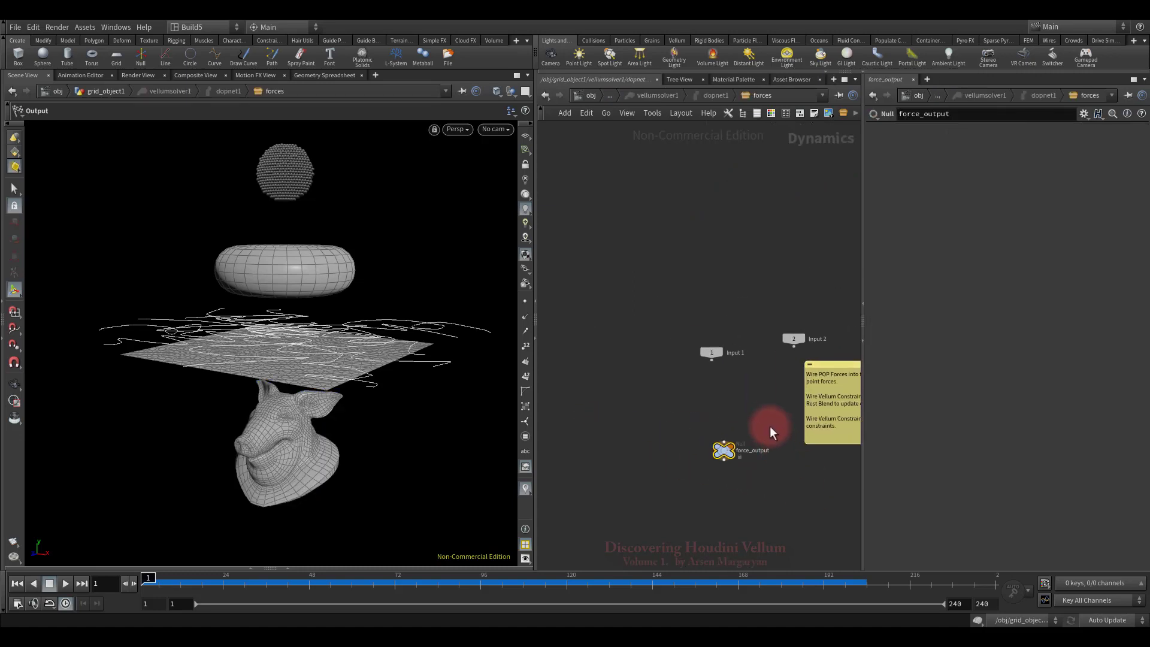
Add a POP Wind node above force_output in the forces network and wire it into force_output
scroll(770, 426, "up", 3)
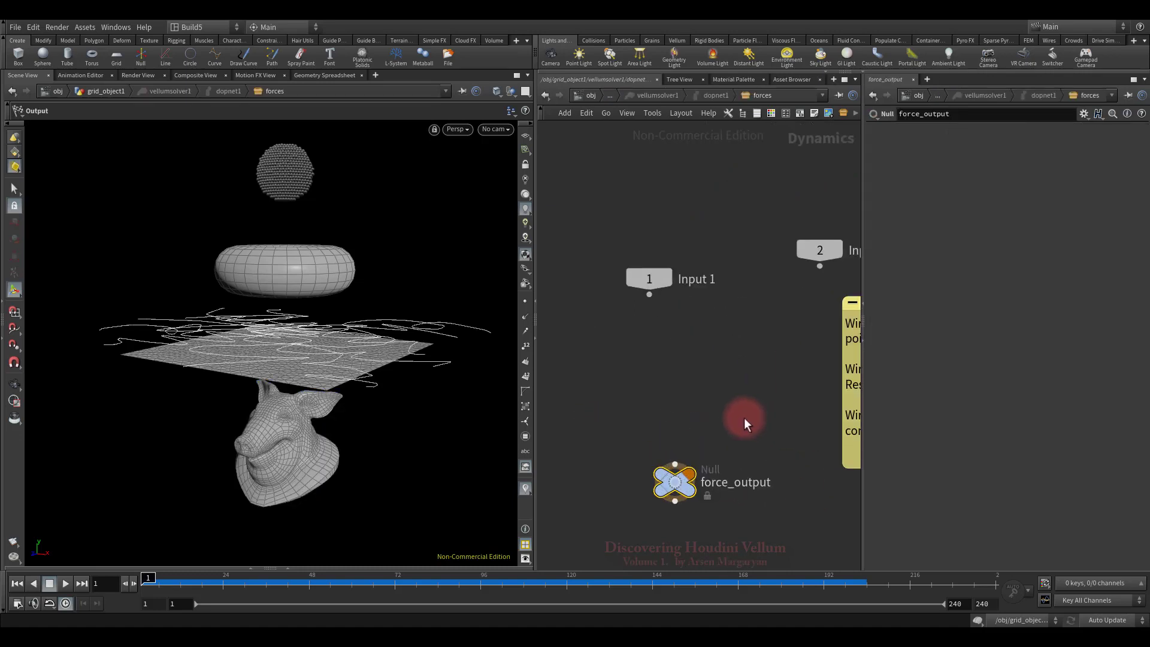
key("Tab")
type("po")
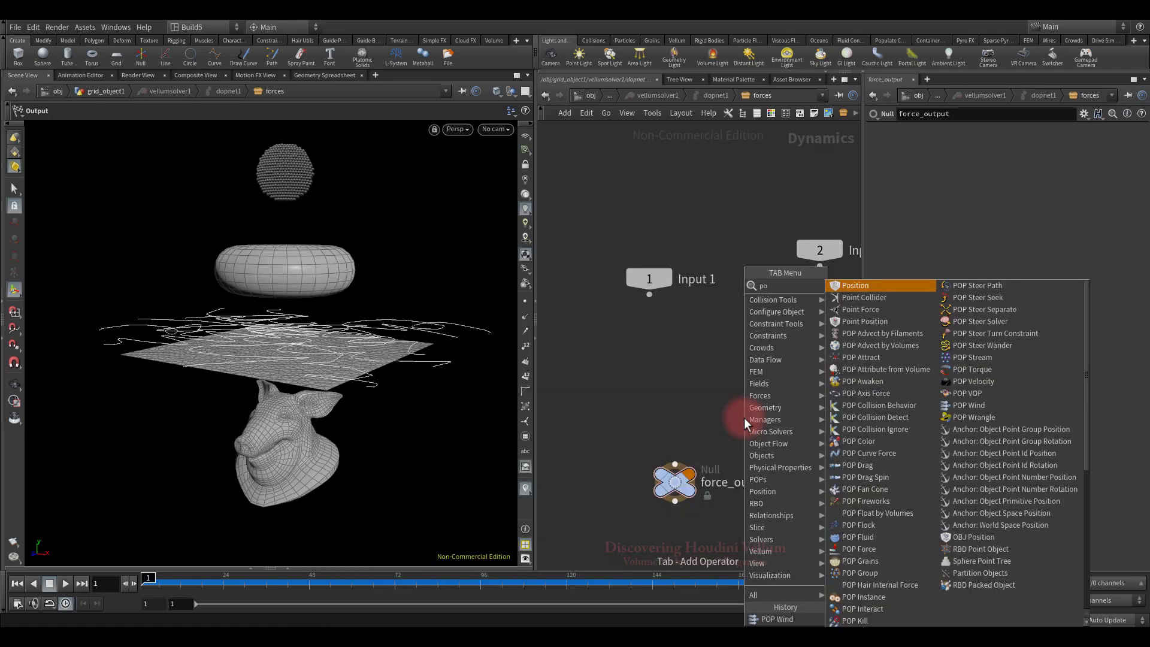
type("pwin")
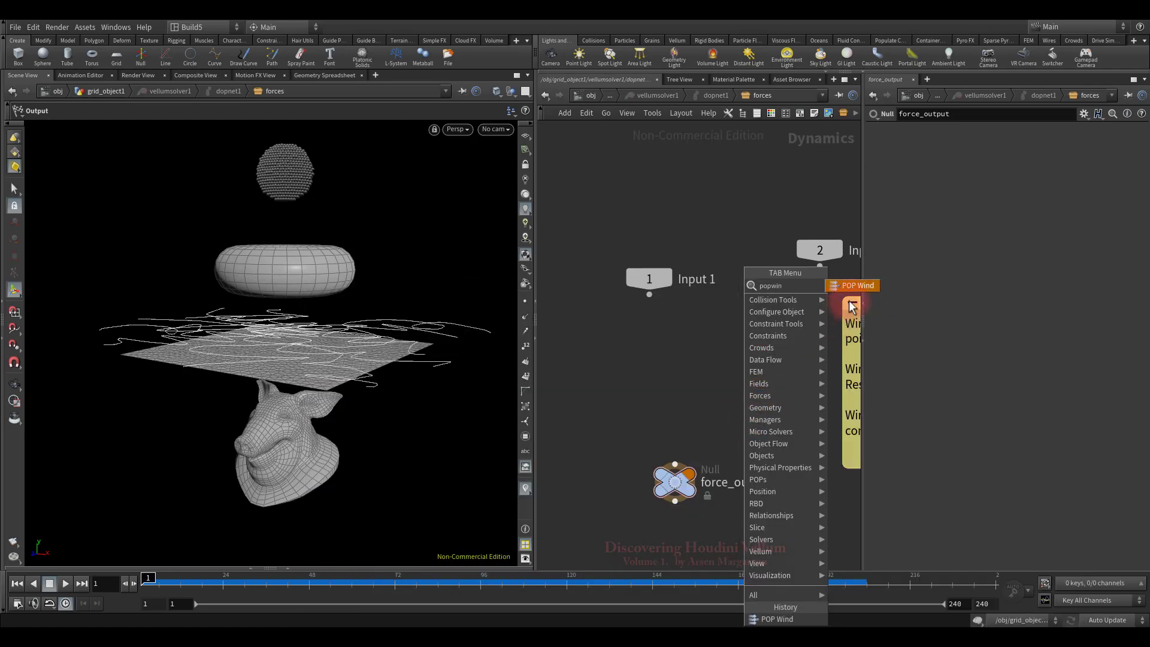
left_click(860, 284)
left_click(674, 372)
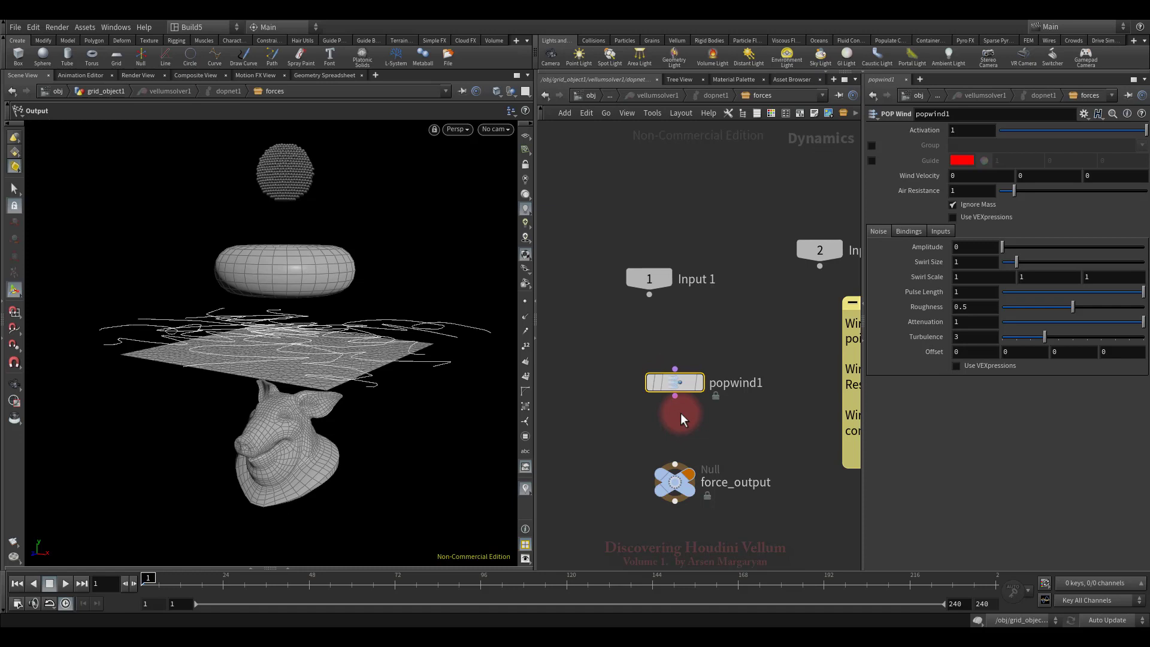
left_click_drag(675, 396, 687, 456)
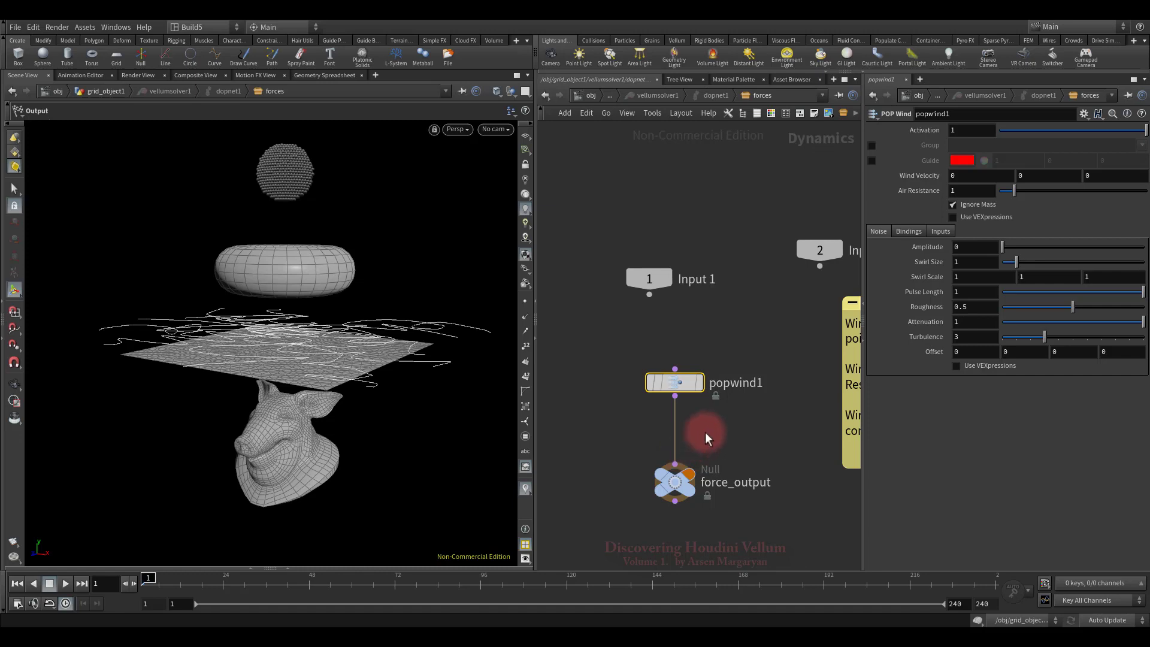
Set popwind1's noise amplitude to 2 and its wind velocity along X to 2
double_click(964, 246)
type("2")
double_click(960, 176)
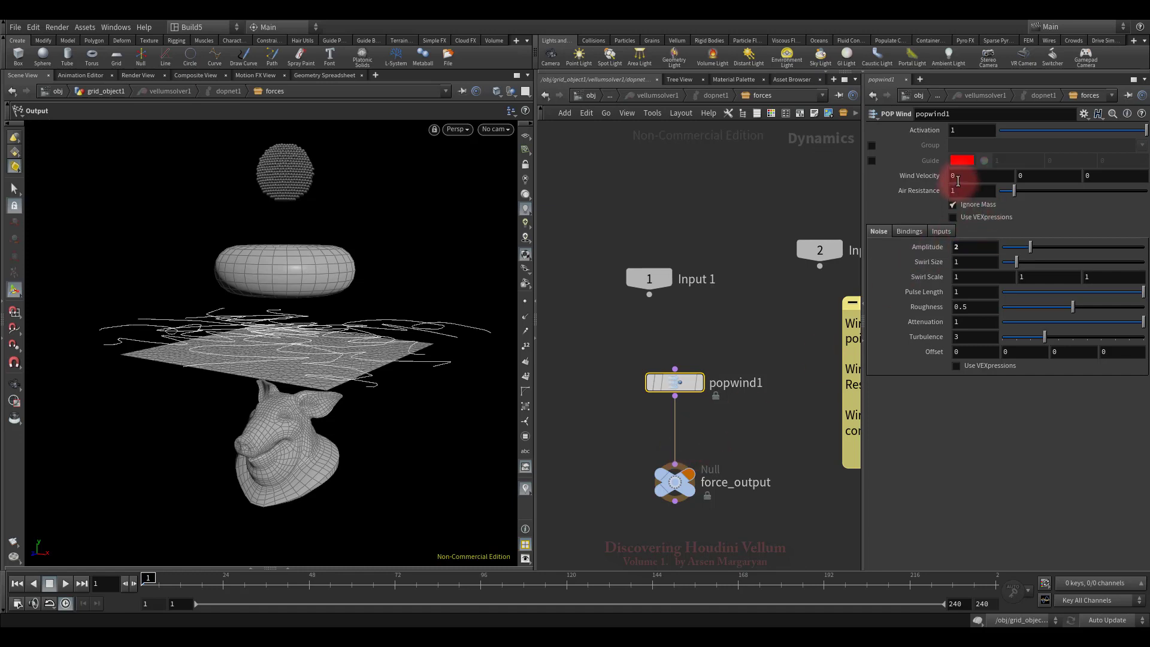
type("2")
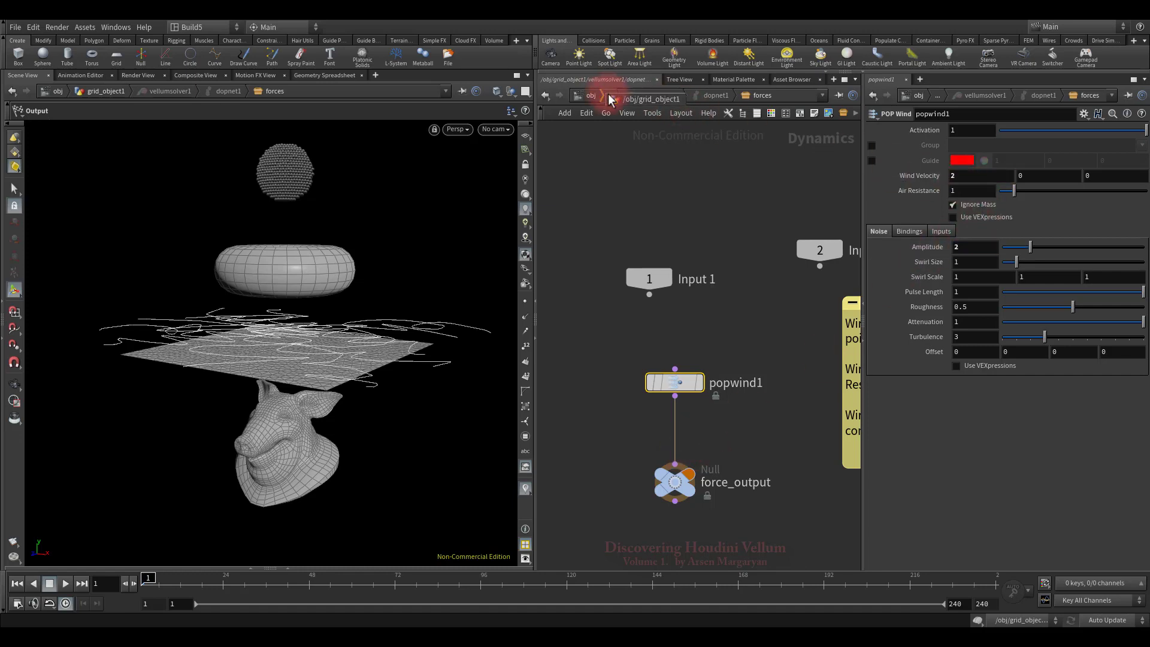
Return to the grid_object1 network, play the simulation with the wind applied, and go back to frame 1
left_click(618, 96)
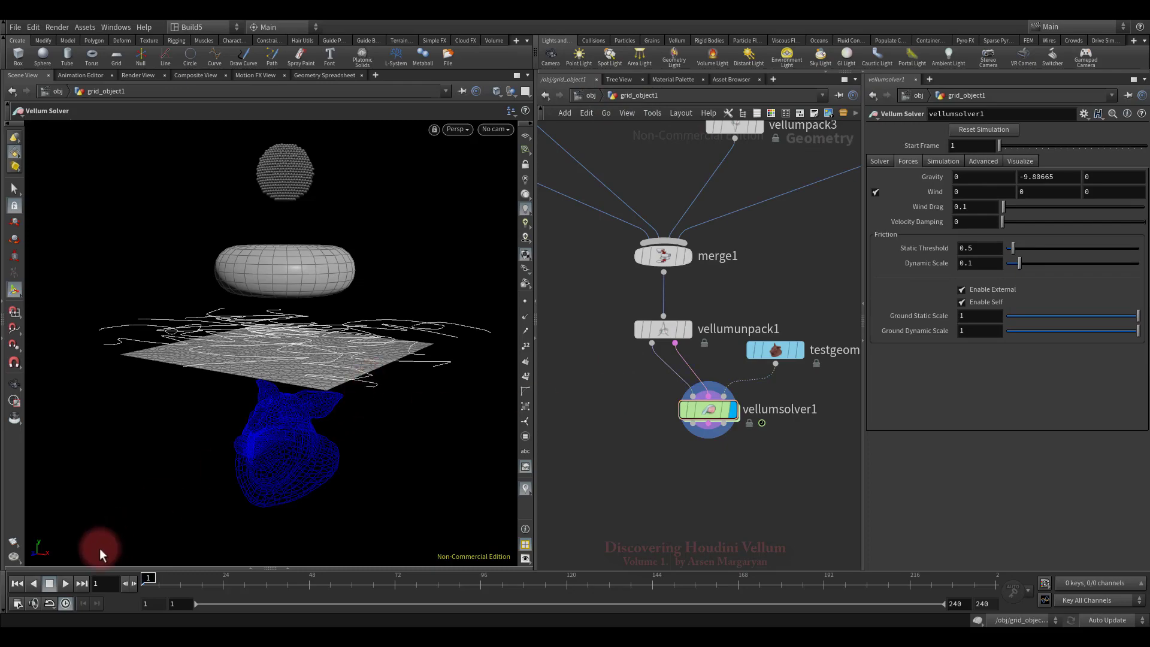
left_click(66, 584)
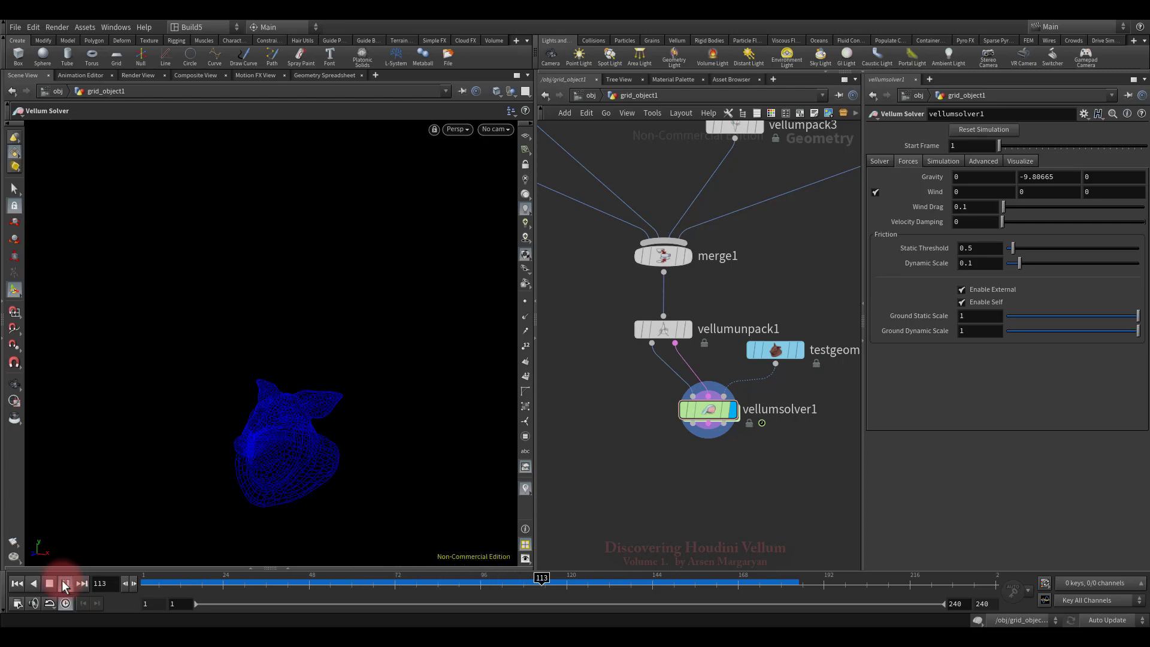
left_click(50, 584)
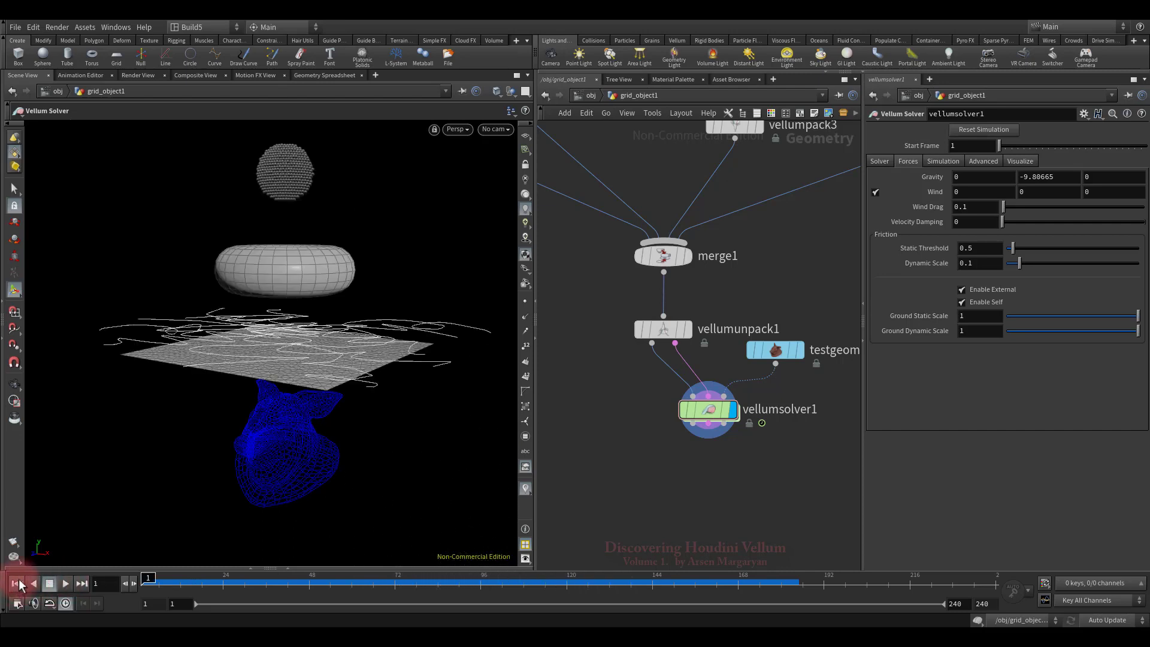
Move transform1 up to make room and insert a Group node between transform1 and vellumhair1
scroll(773, 433, "down", 8)
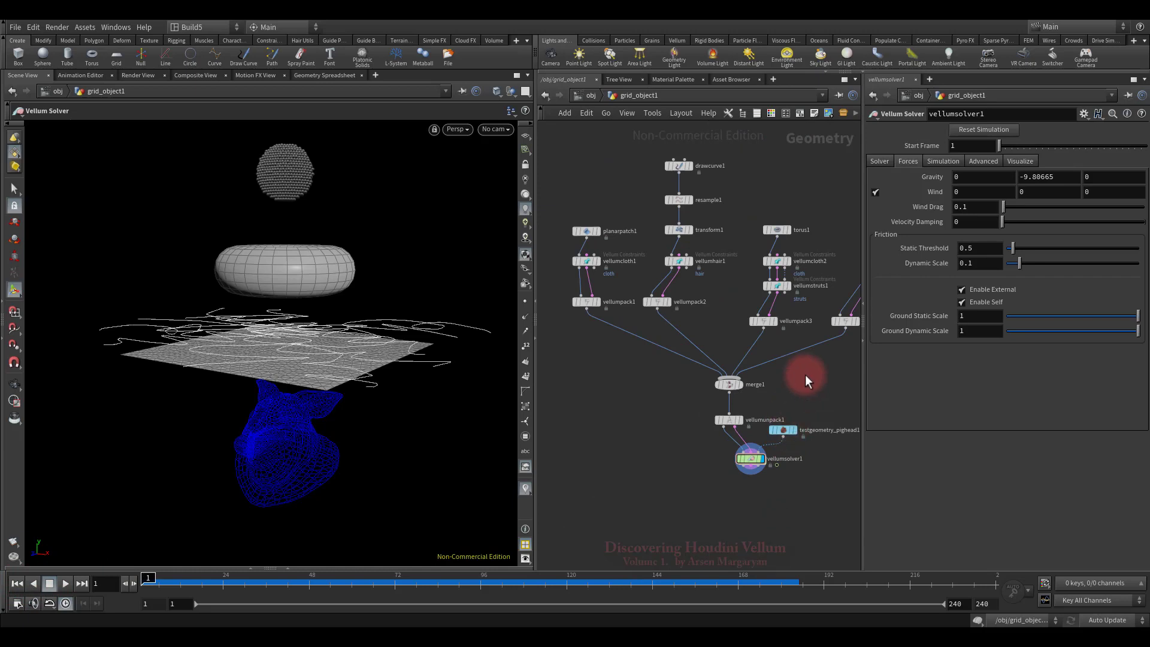
scroll(721, 358, "up", 5)
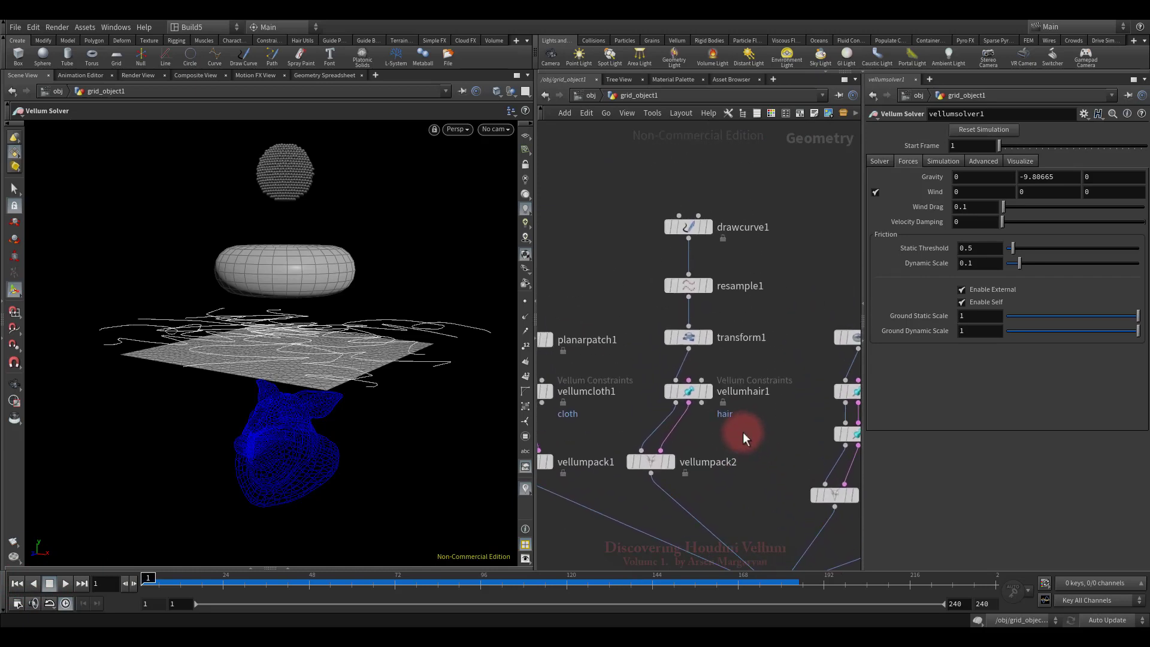
left_click_drag(689, 338, 689, 308)
scroll(702, 336, "up", 1)
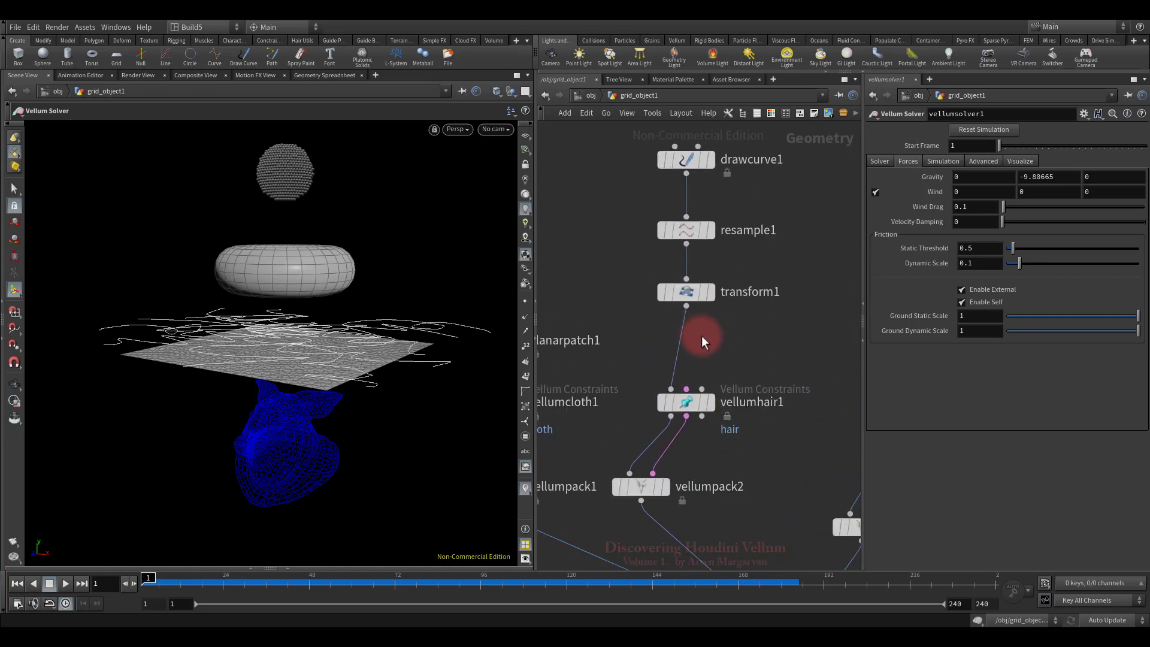
key("Tab")
type("grou")
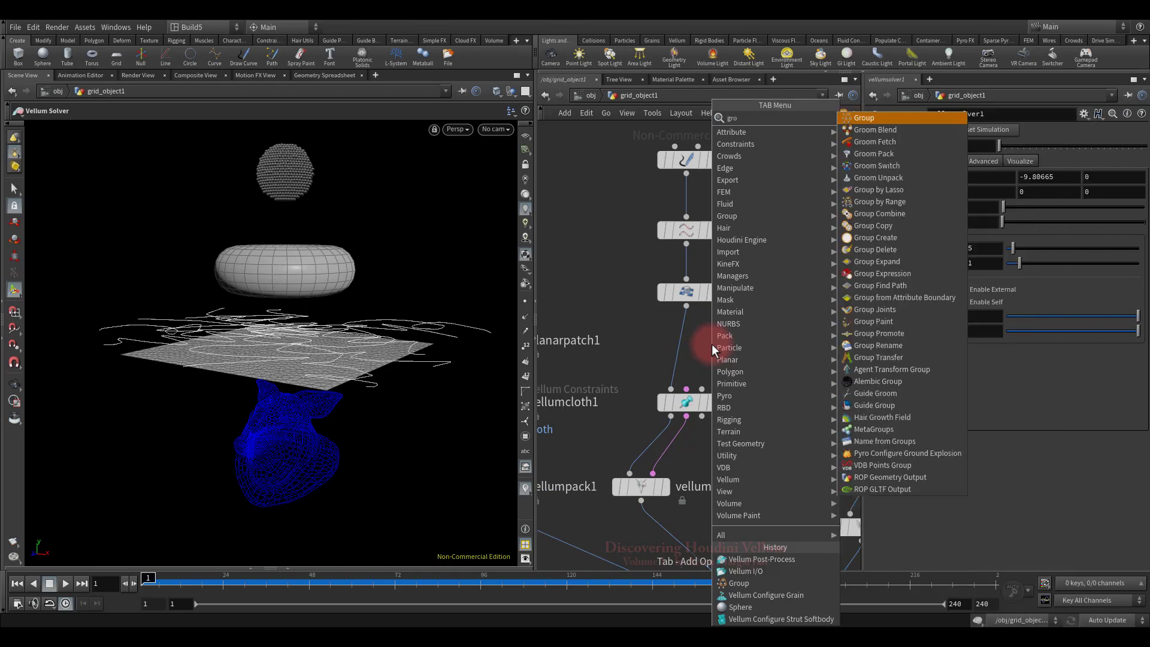
left_click(871, 117)
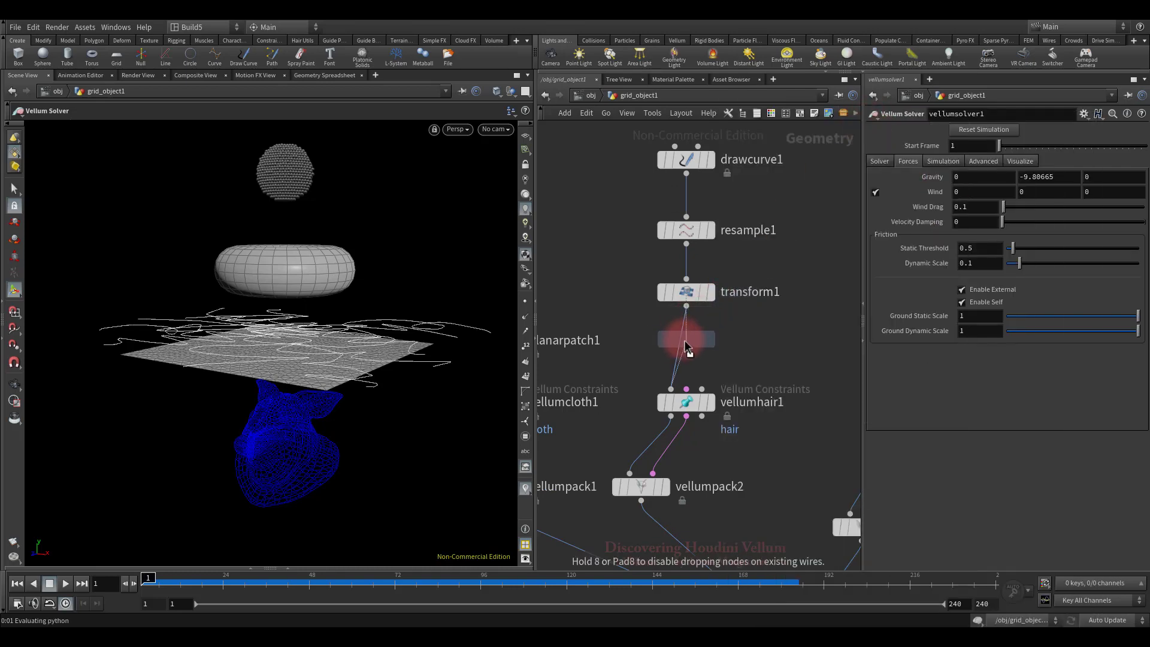
left_click(688, 349)
Set the new group node below transform1 to the Points type and name the group hair
left_click(990, 148)
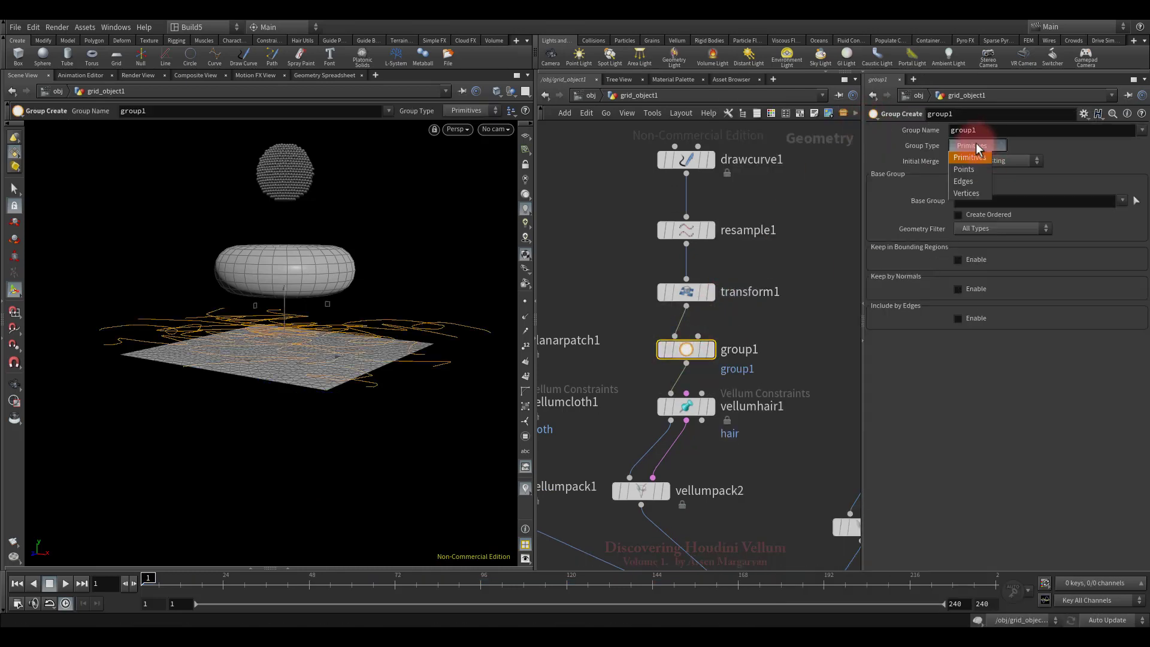
left_click(968, 171)
left_click(999, 130)
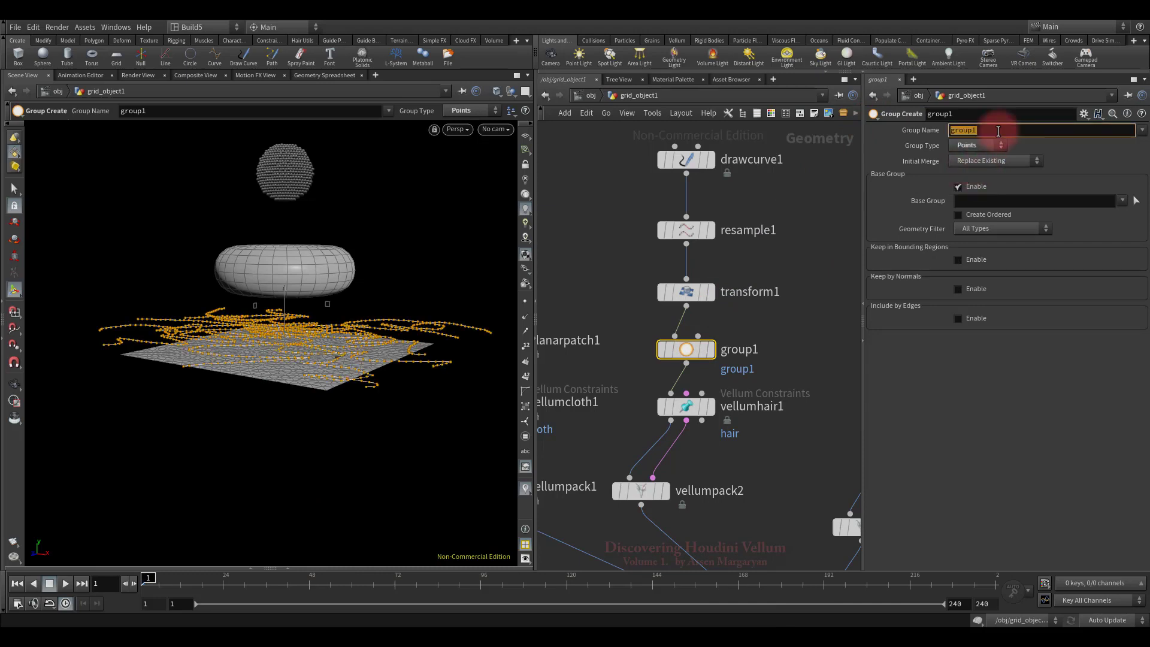
type("hair")
key("Return")
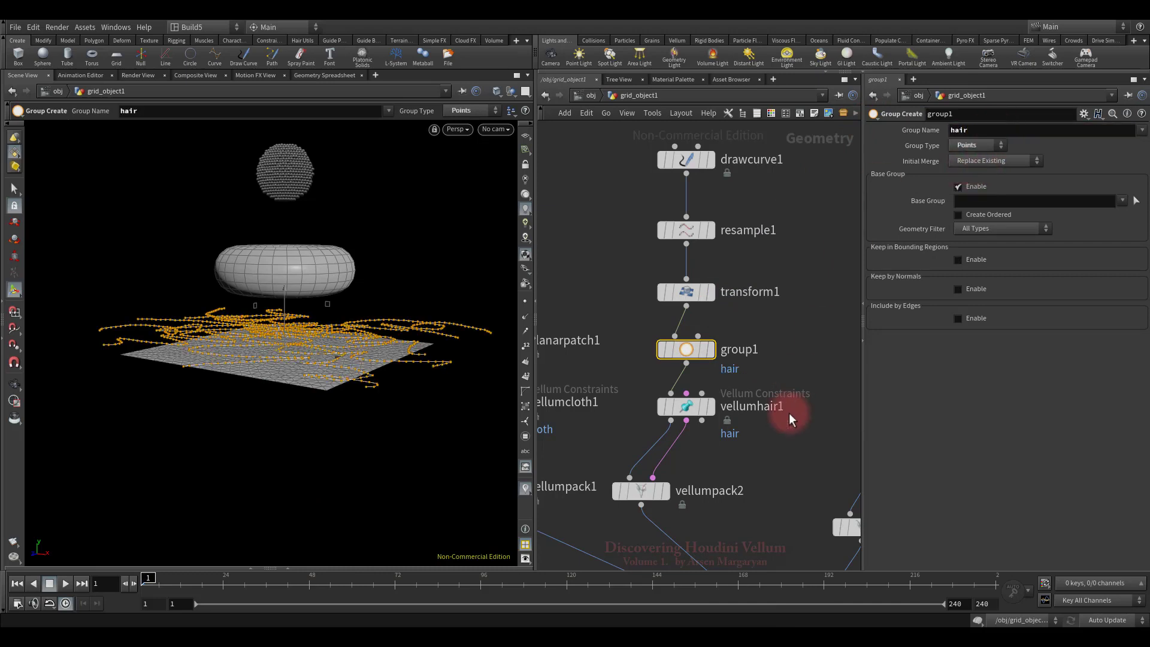
Reopen the forces network inside vellumsolver1 and restrict popwind1 to the hair group
scroll(775, 467, "down", 3)
middle_click_drag(761, 425, 692, 237)
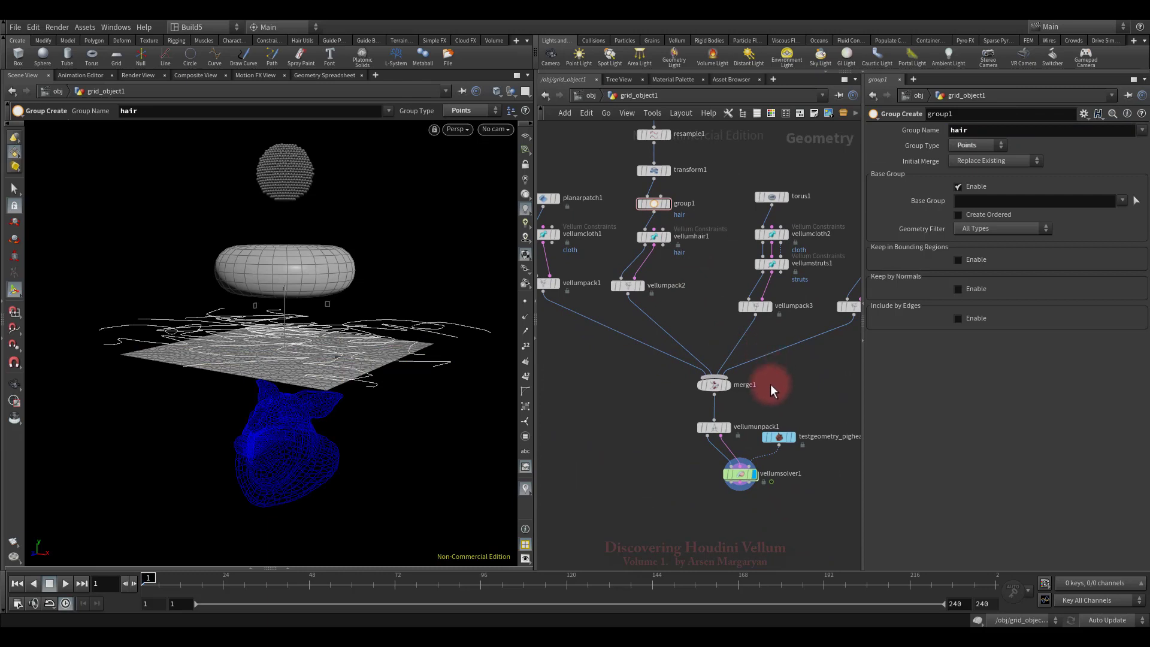
middle_click_drag(771, 403, 743, 350)
double_click(699, 425)
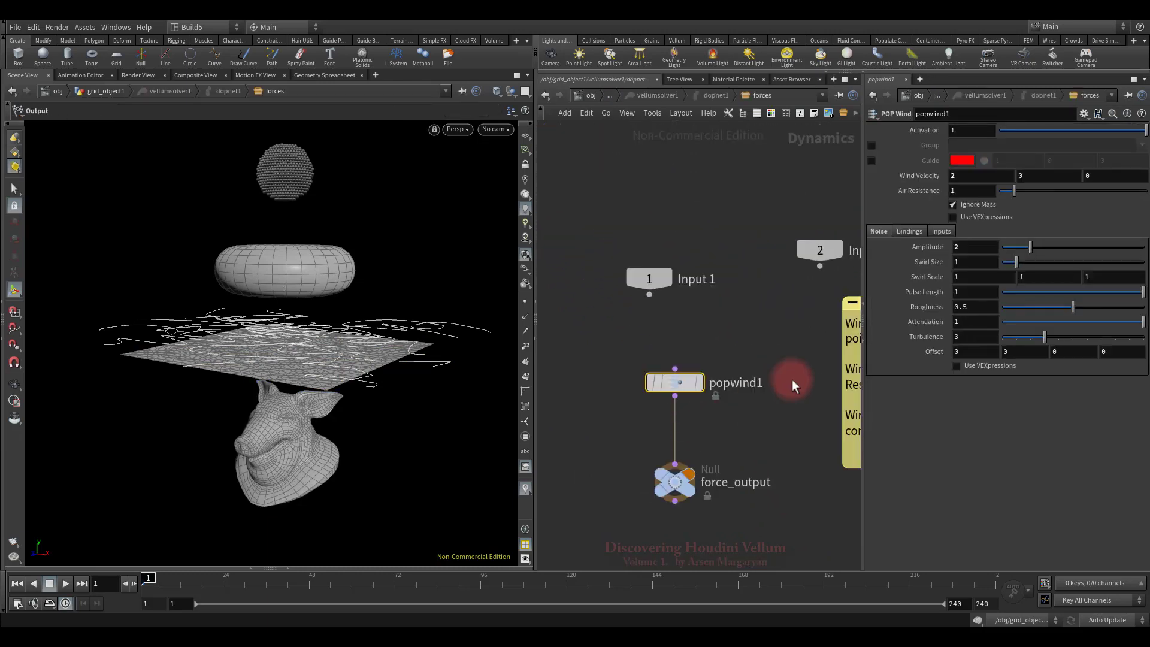
left_click(872, 145)
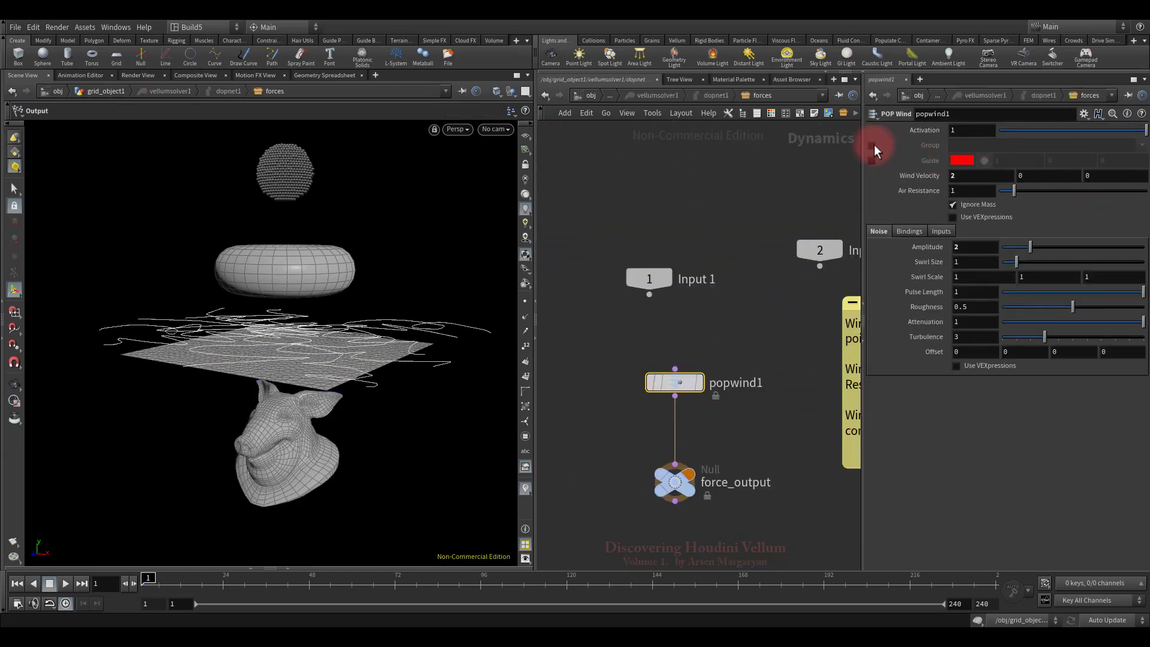
left_click(1141, 146)
left_click(1101, 157)
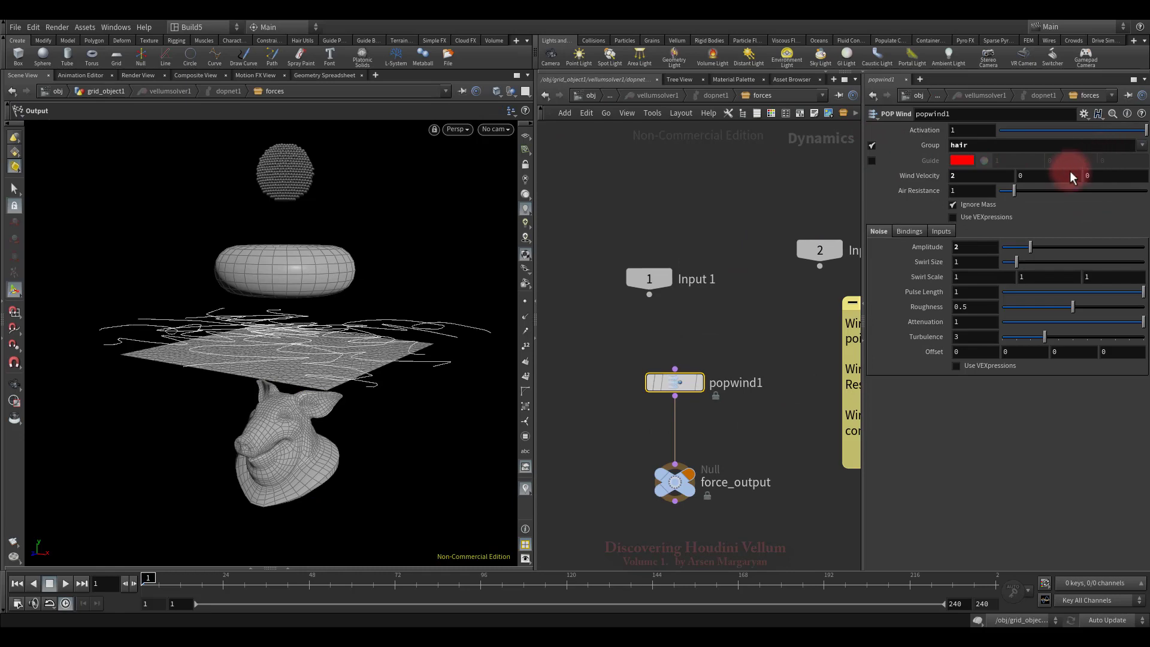
Return to the grid_object1 network, play the simulation with wind acting only on the hair, and go back to frame 1
left_click(632, 98)
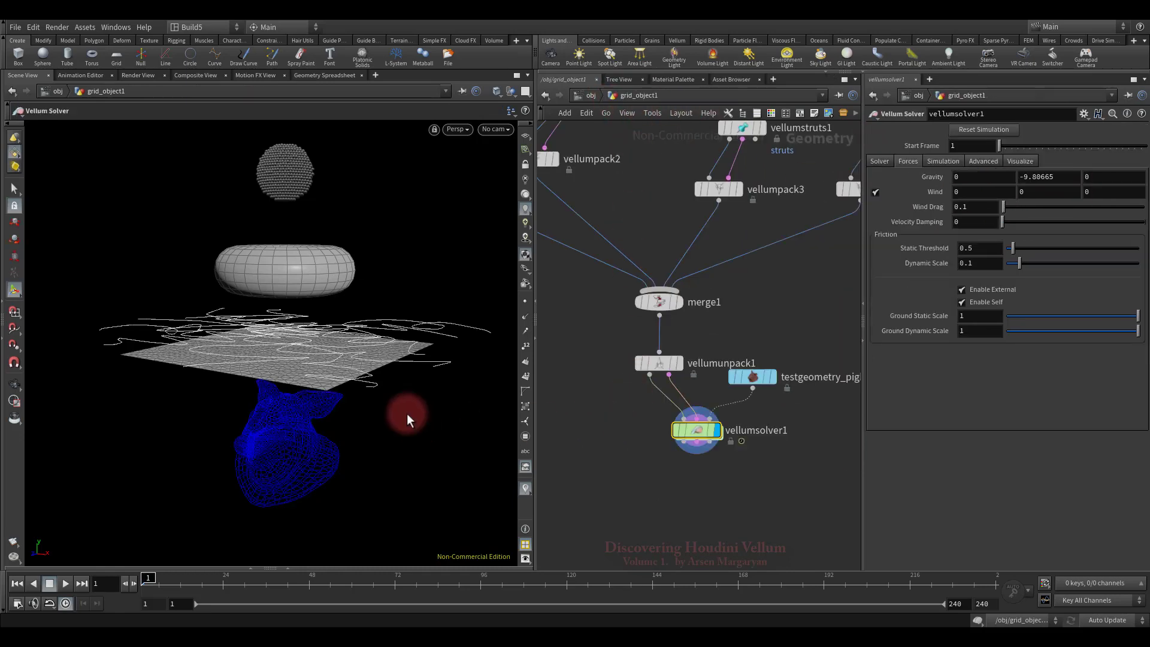
right_click_drag(406, 395, 409, 382, "alt")
middle_click_drag(409, 382, 390, 375, "alt")
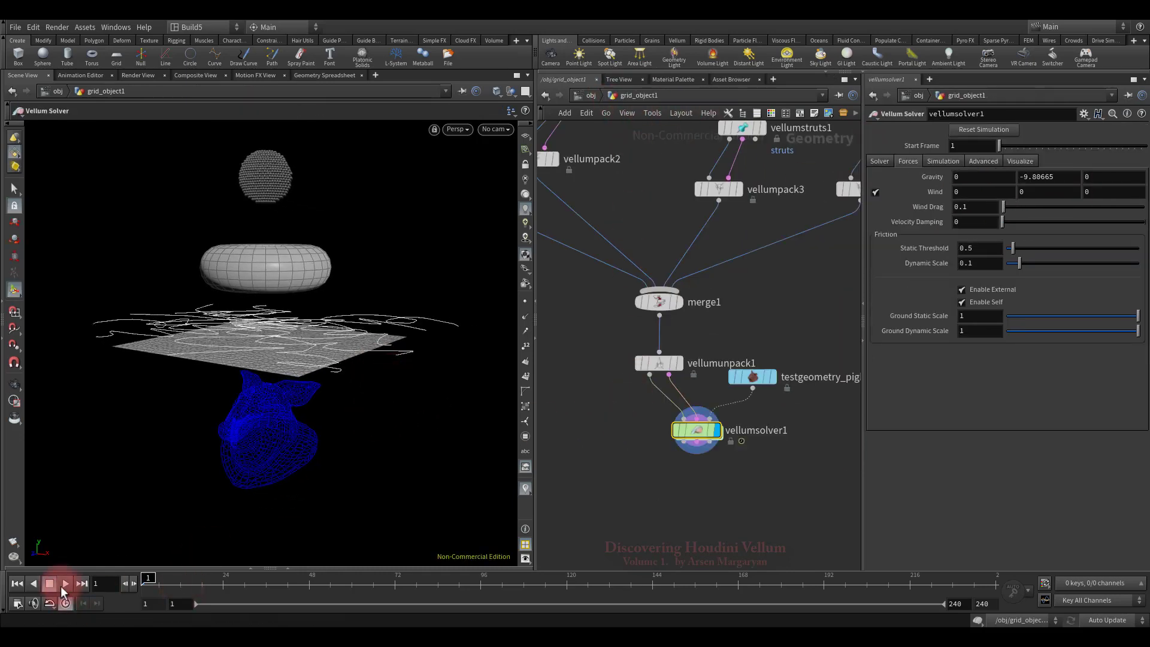
left_click(65, 584)
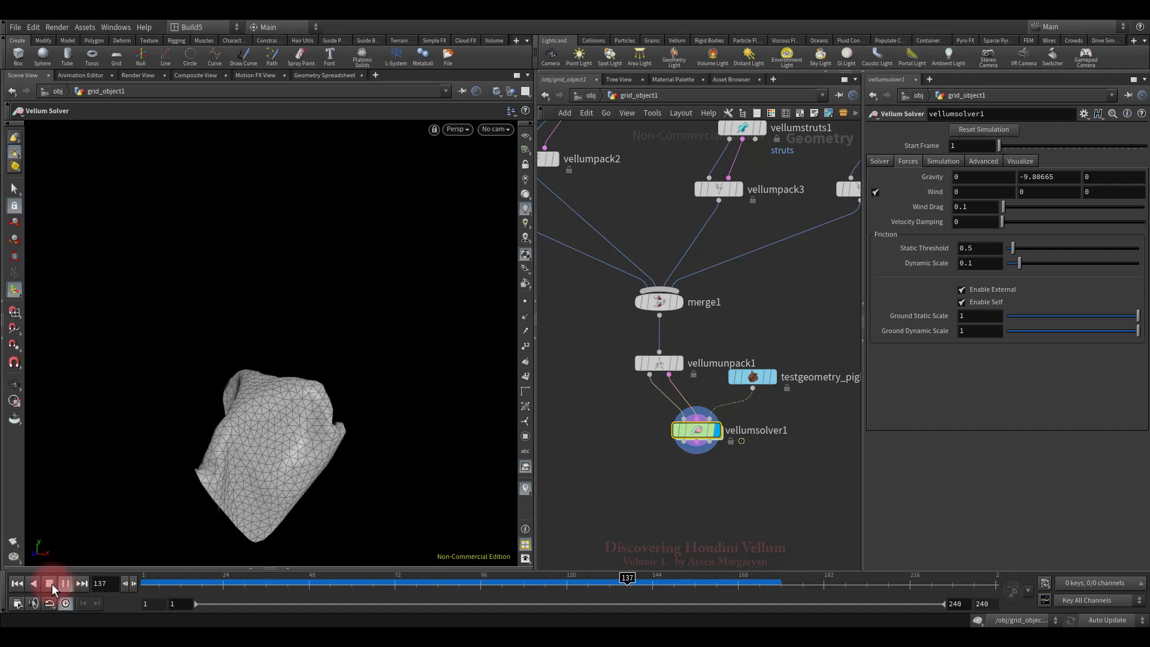
left_click(50, 584)
left_click(17, 584)
Move torus1 up to make room and insert a Group node between torus1 and vellumcloth2
scroll(634, 448, "down", 3)
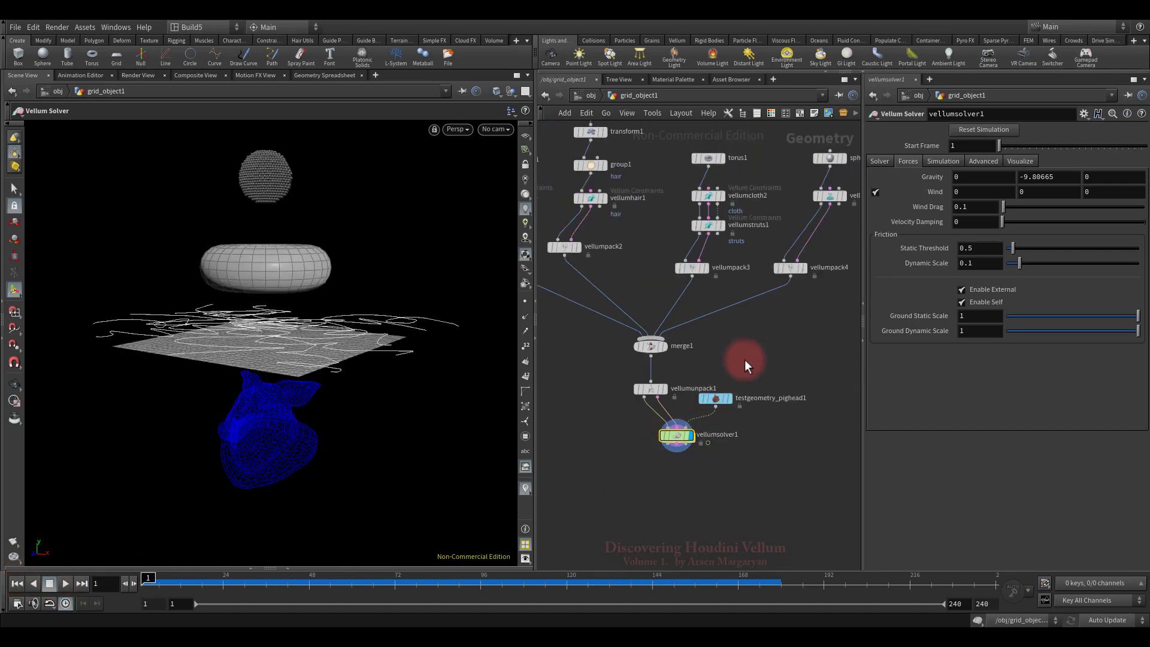
middle_click_drag(745, 360, 785, 510)
scroll(792, 353, "up", 3)
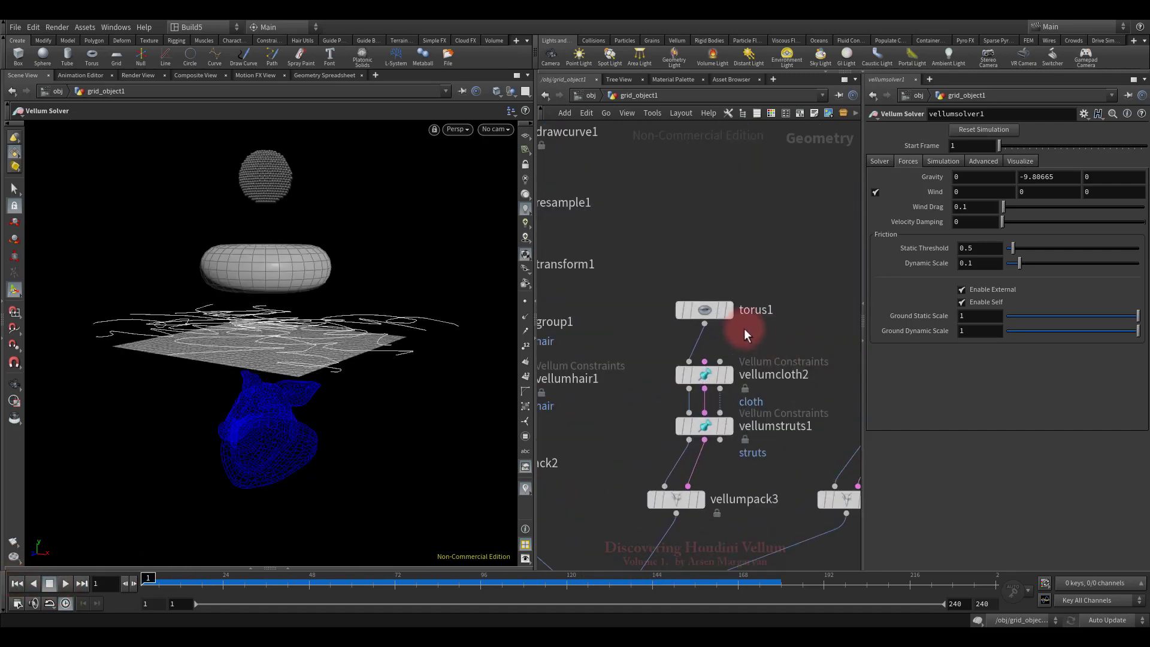
left_click_drag(708, 310, 702, 257)
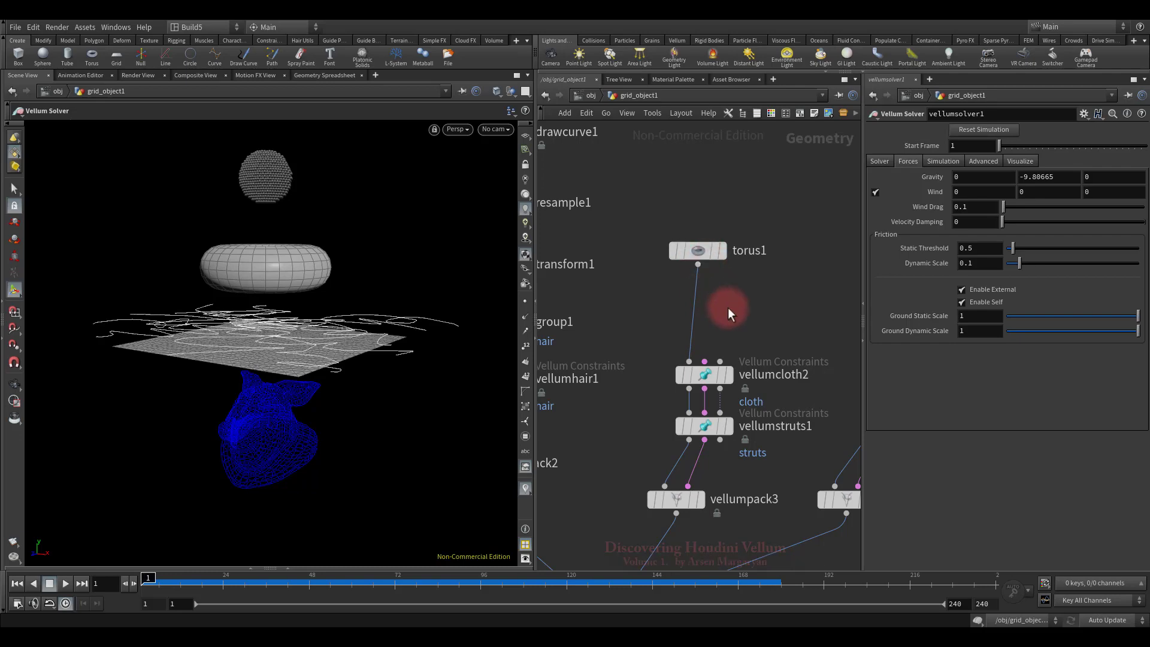
key("Tab")
type("gro")
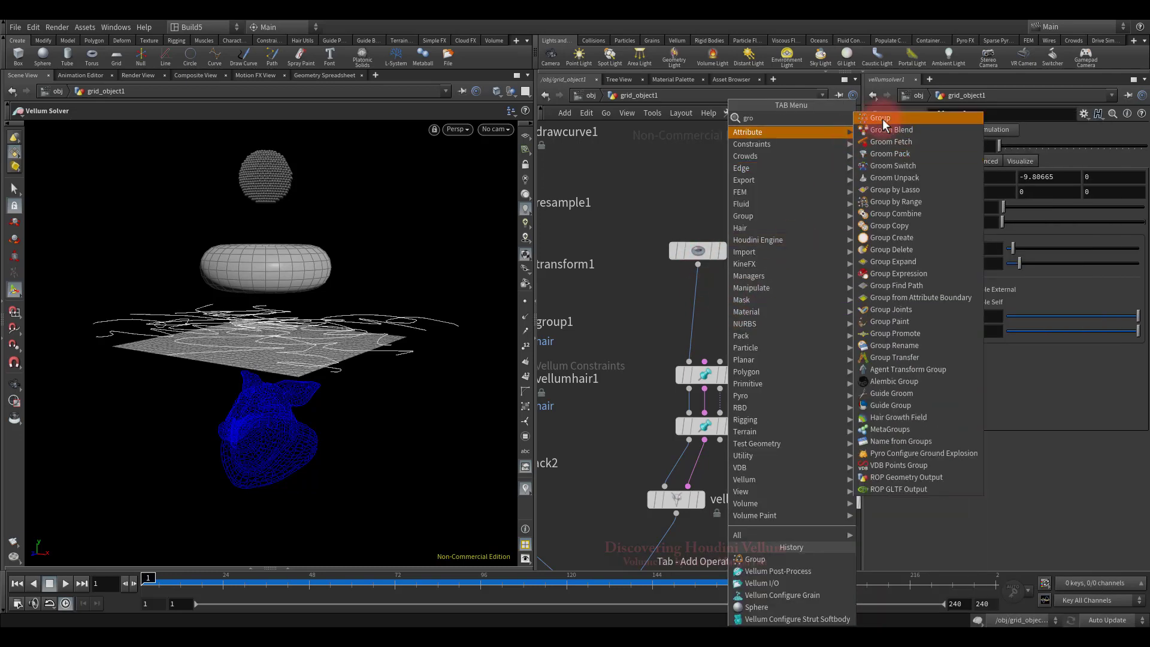
left_click(882, 118)
left_click(705, 314)
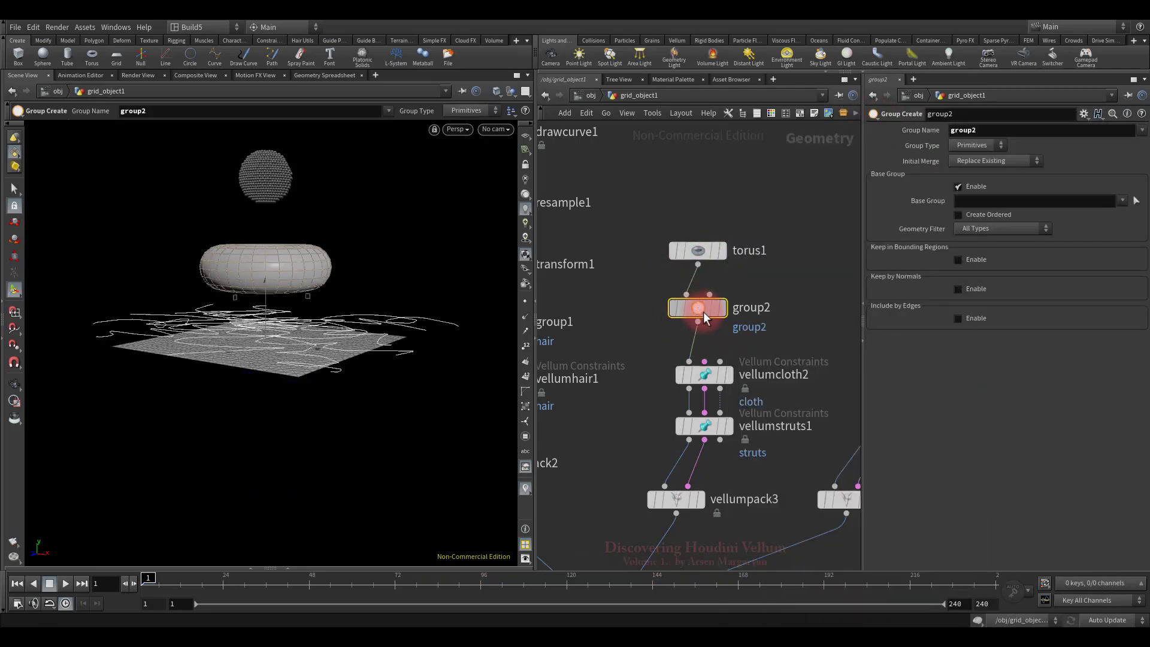
Set the torus group node to the Points type and name the group soft_body
left_click(972, 145)
left_click(963, 170)
left_click(993, 128)
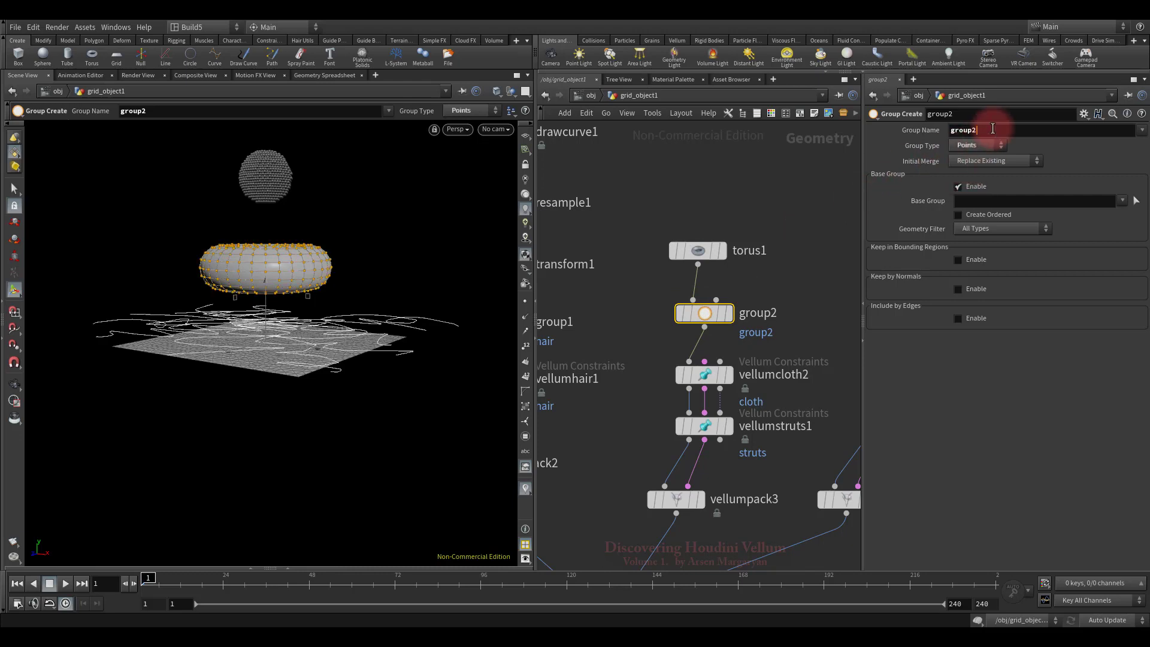
type("soft_bod")
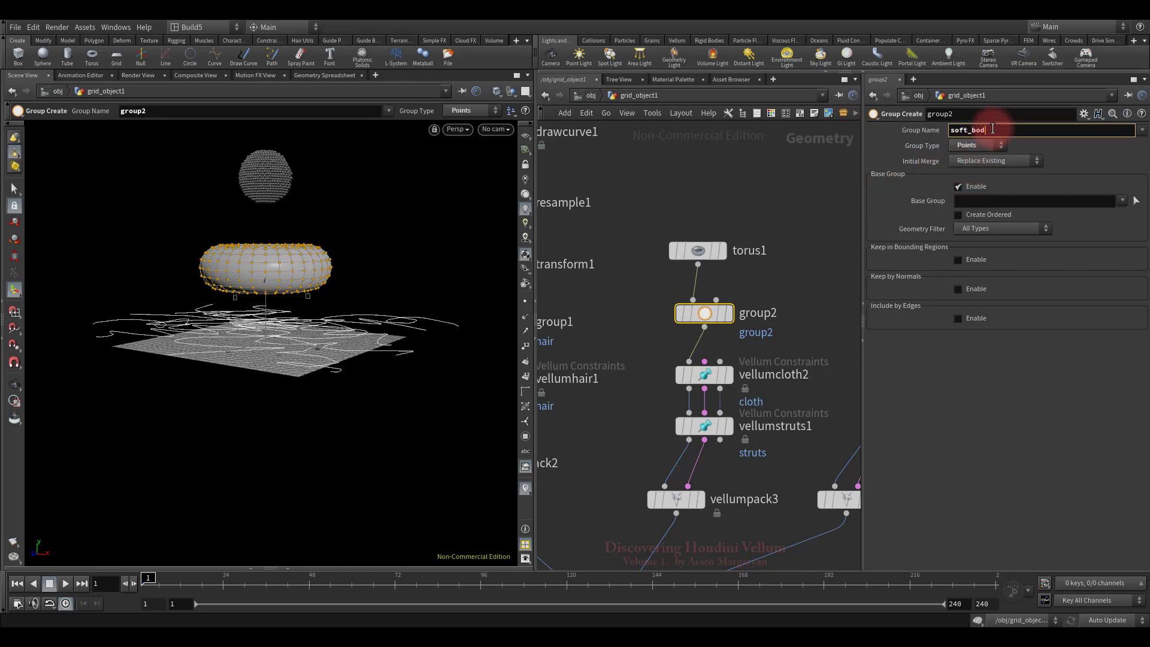
type("y")
key("Return")
Reopen the forces network inside vellumsolver1 and switch popwind1's group to soft_body
middle_click_drag(775, 392, 788, 256)
scroll(788, 257, "down", 2)
middle_click_drag(766, 436, 767, 290)
scroll(722, 383, "up", 1)
double_click(693, 385)
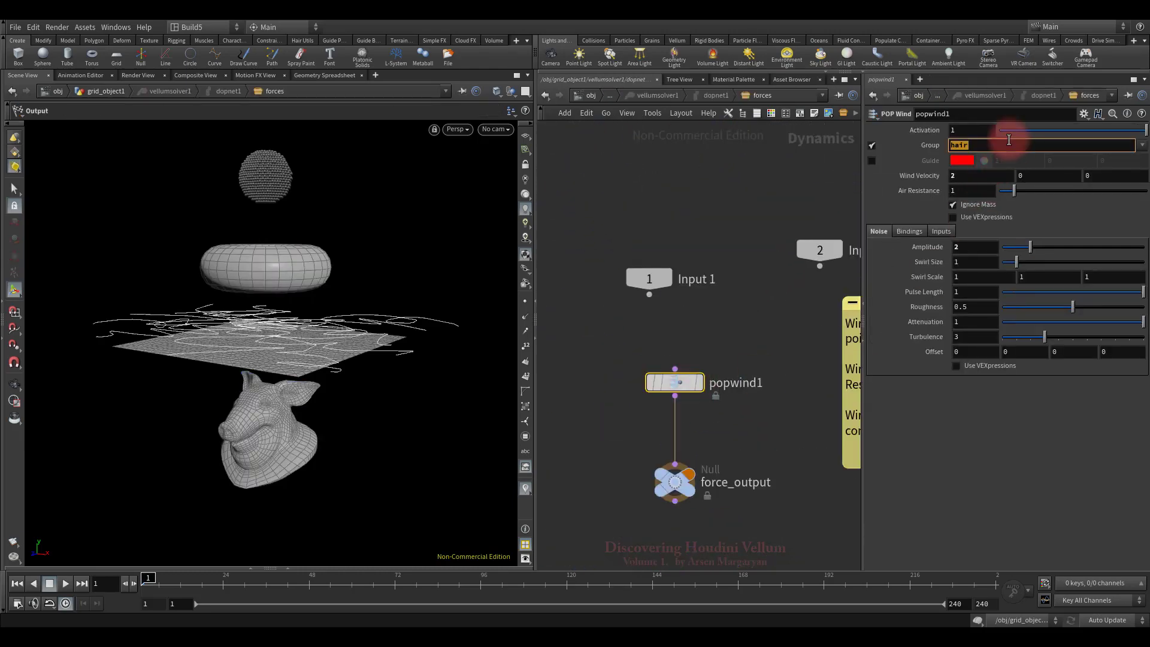
left_click(1142, 145)
left_click(1086, 170)
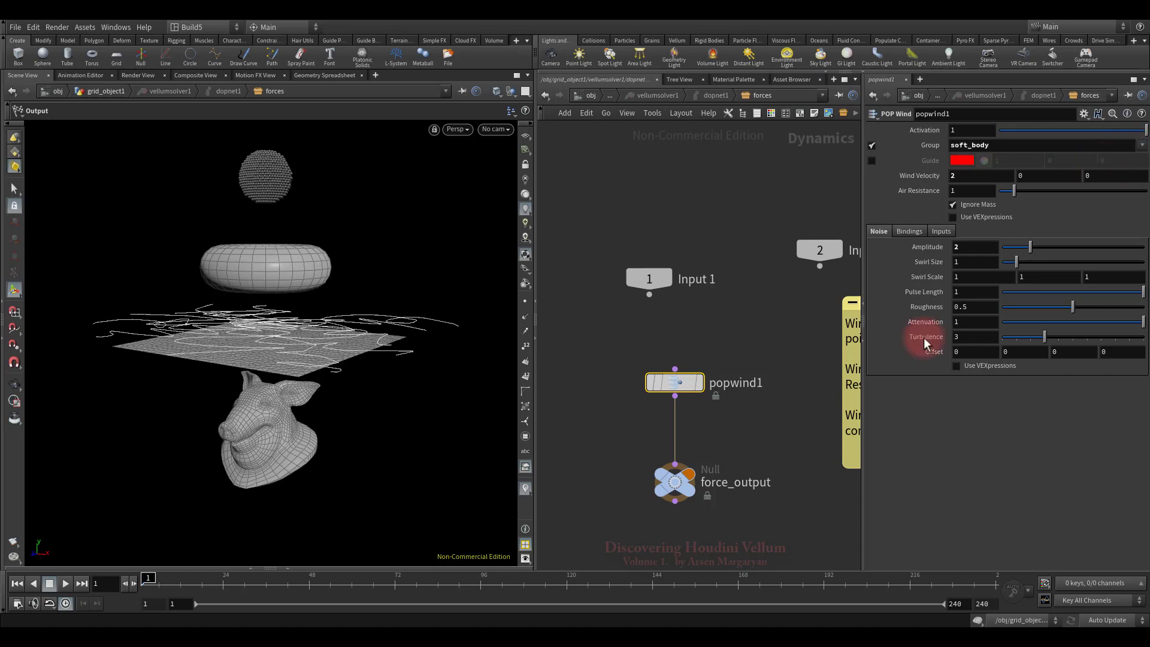
Return to the grid_object1 network, play the simulation with wind acting only on the soft_body group, and go back to frame 1
left_click(611, 97)
left_click(623, 105)
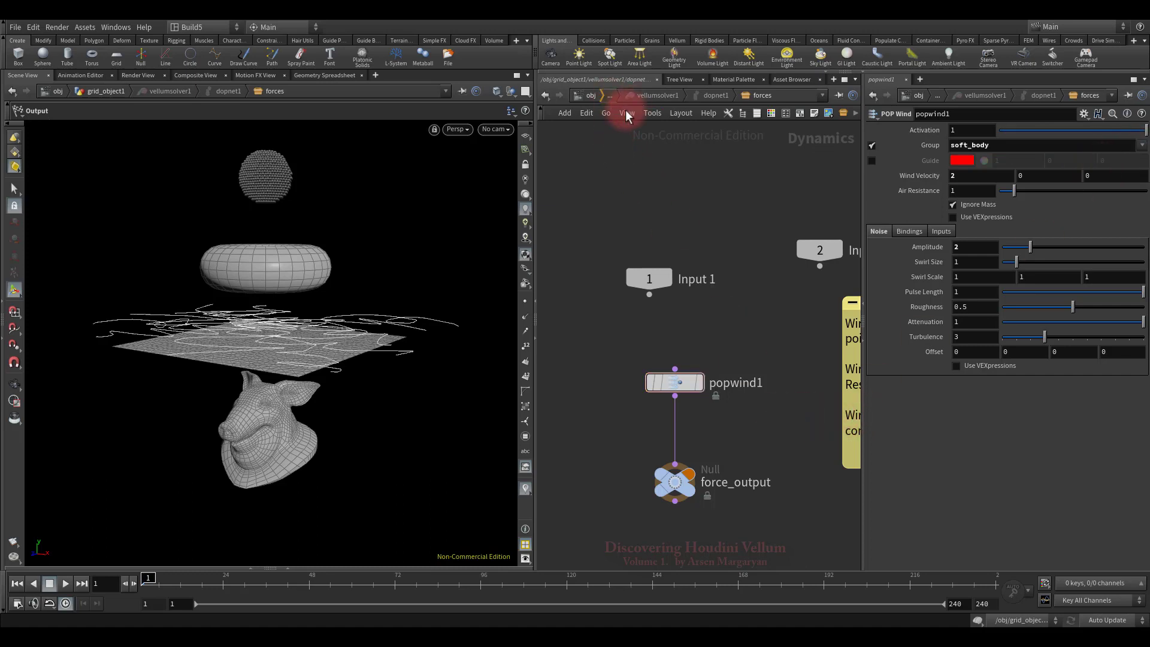
left_click_drag(414, 376, 372, 414)
left_click(66, 584)
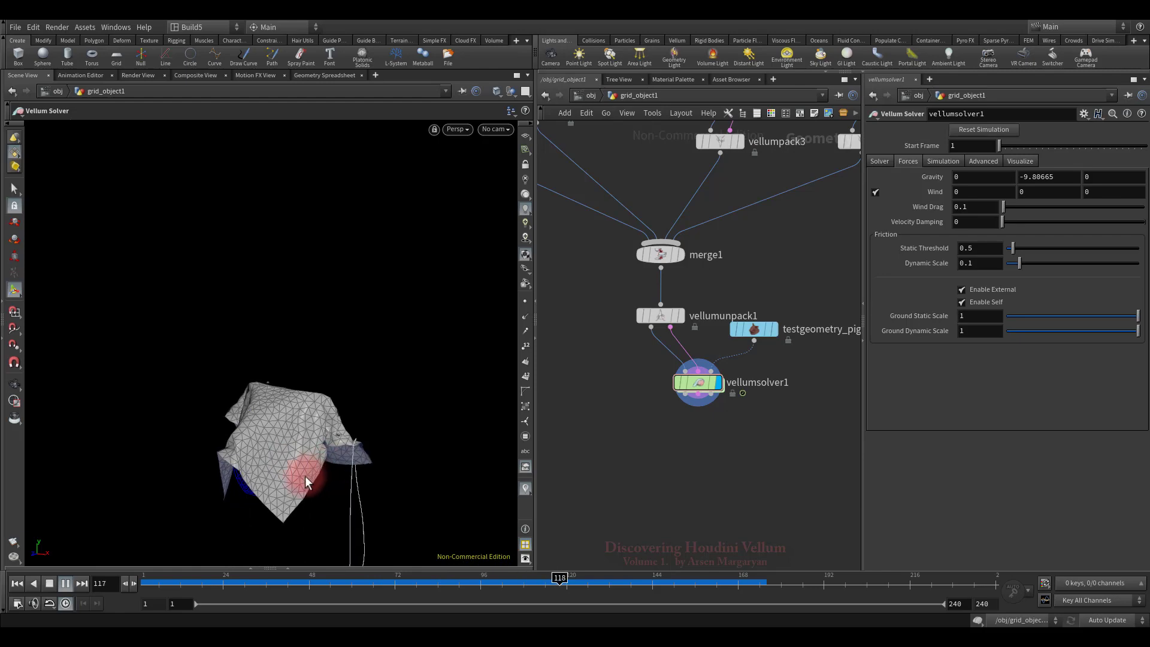
left_click(50, 584)
left_click(17, 584)
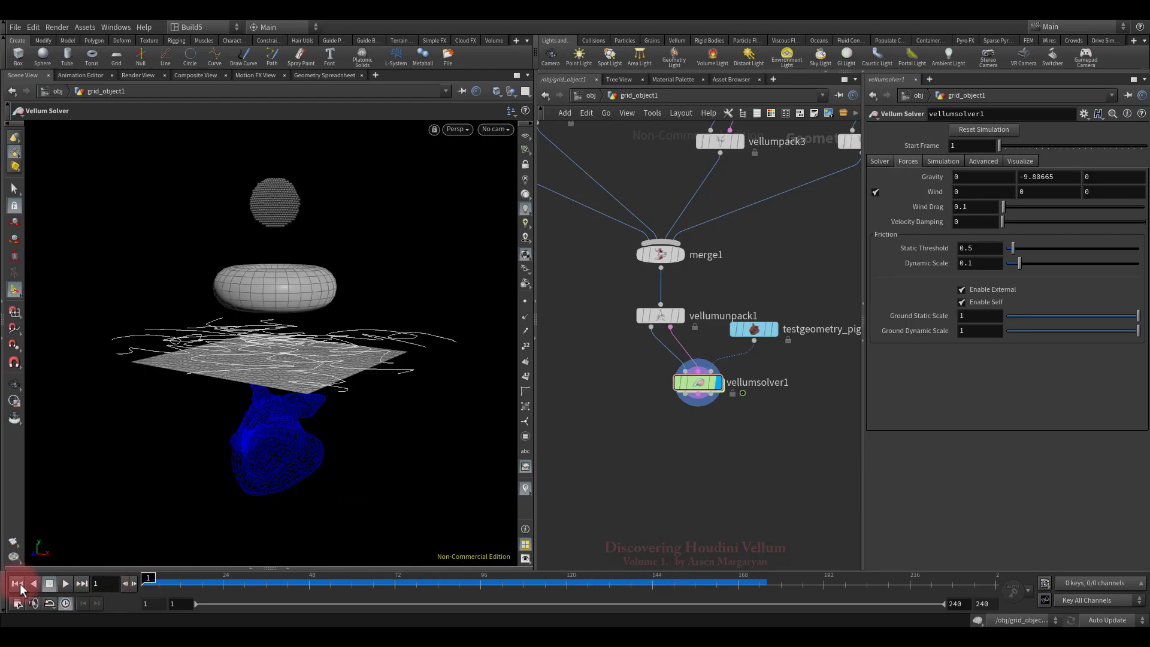
Add a Vellum I/O node below vellumsolver1, wired to all three solver outputs, and display it
middle_click_drag(742, 486, 737, 431)
key("Tab")
type("ve")
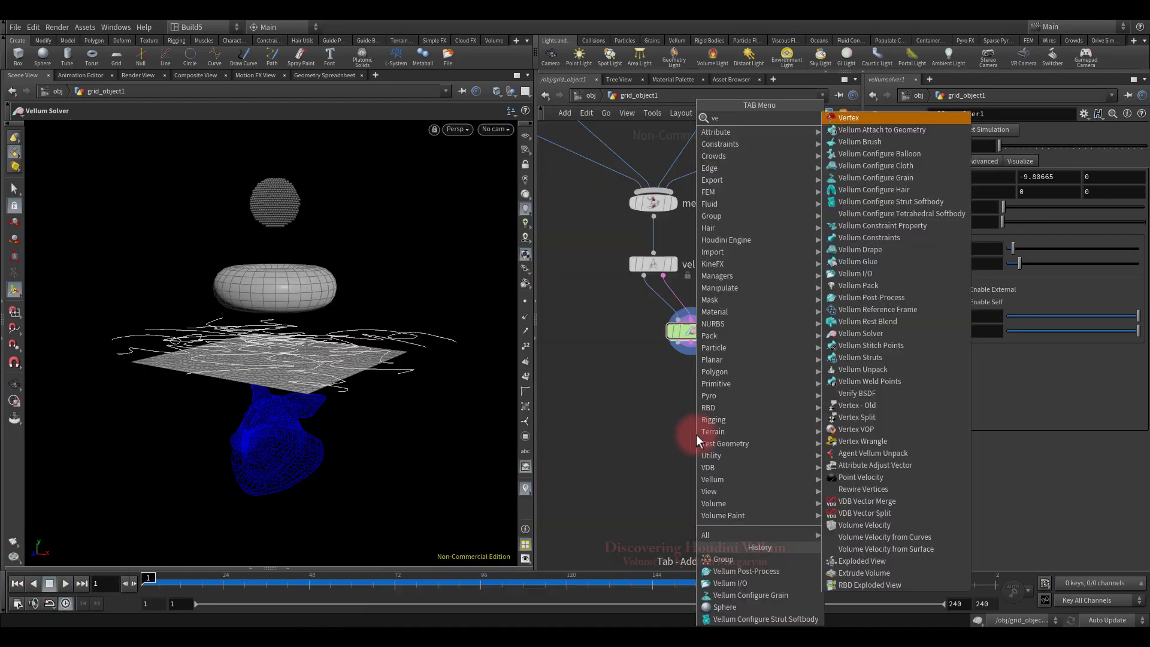
type("llum i")
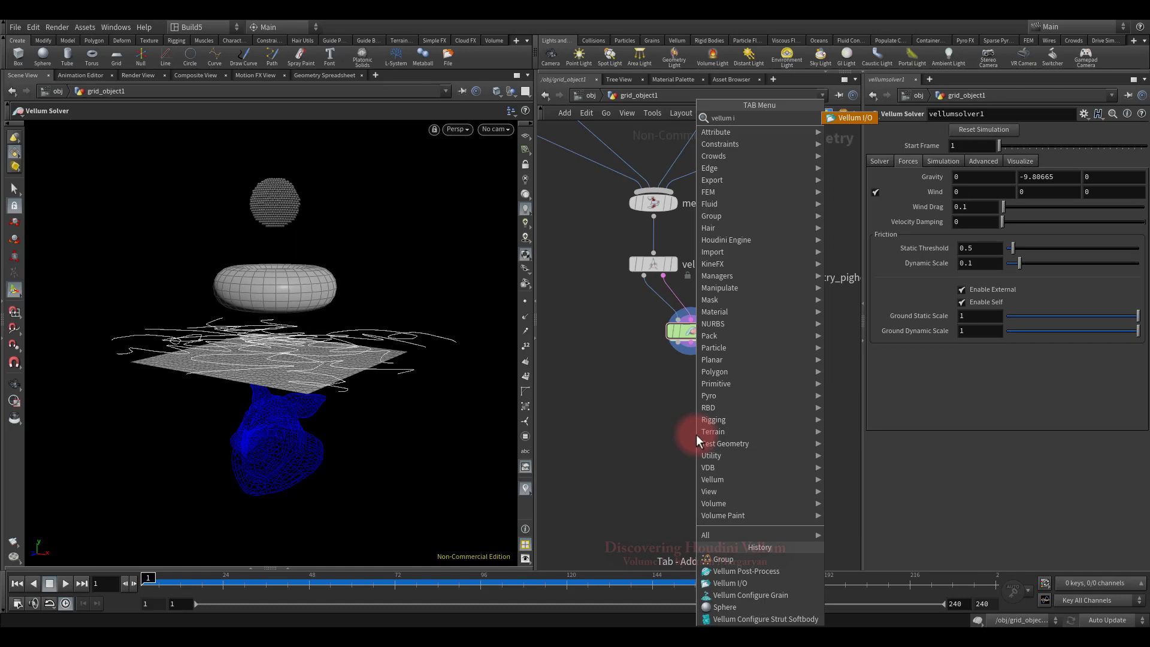
left_click(853, 119)
left_click(689, 384)
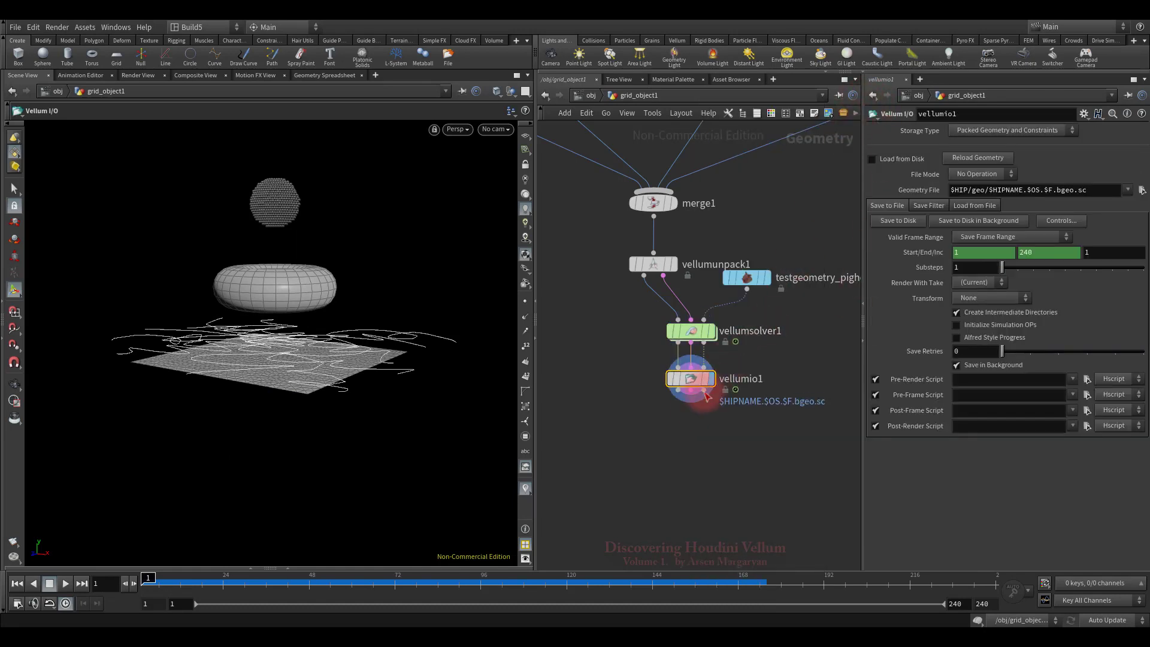
Add a Vellum Post-Process node below vellumio1, wired to its three outputs, and display it
scroll(691, 404, "up", 3)
middle_click_drag(694, 434, 696, 375)
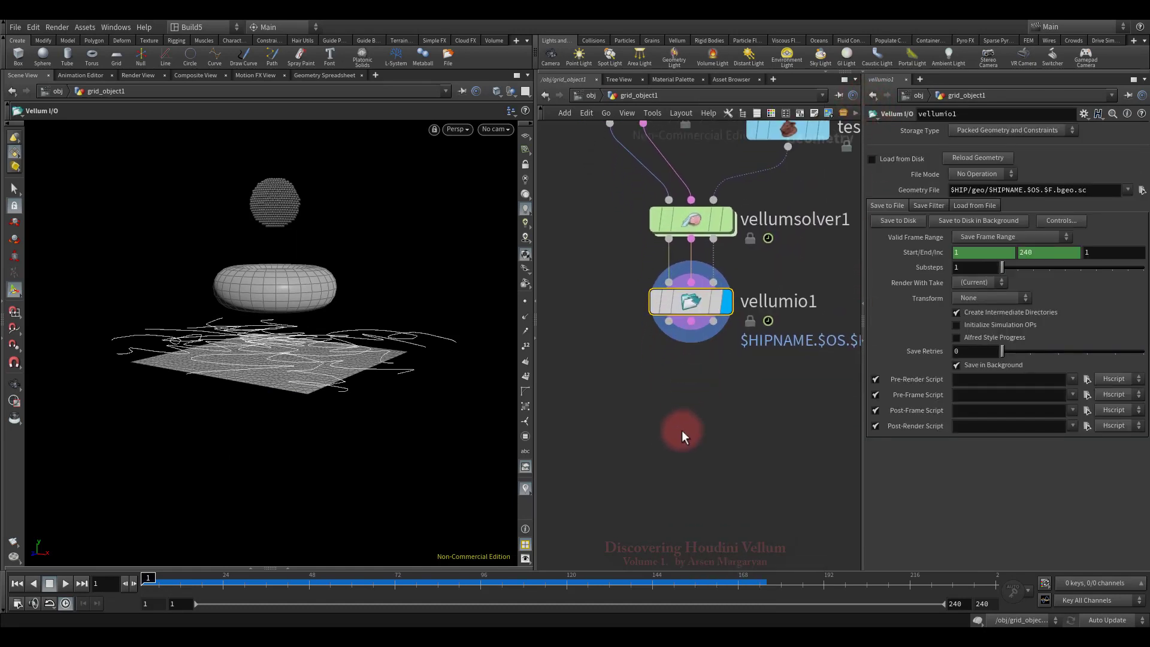
left_click(675, 440)
key("Tab")
type("vellp")
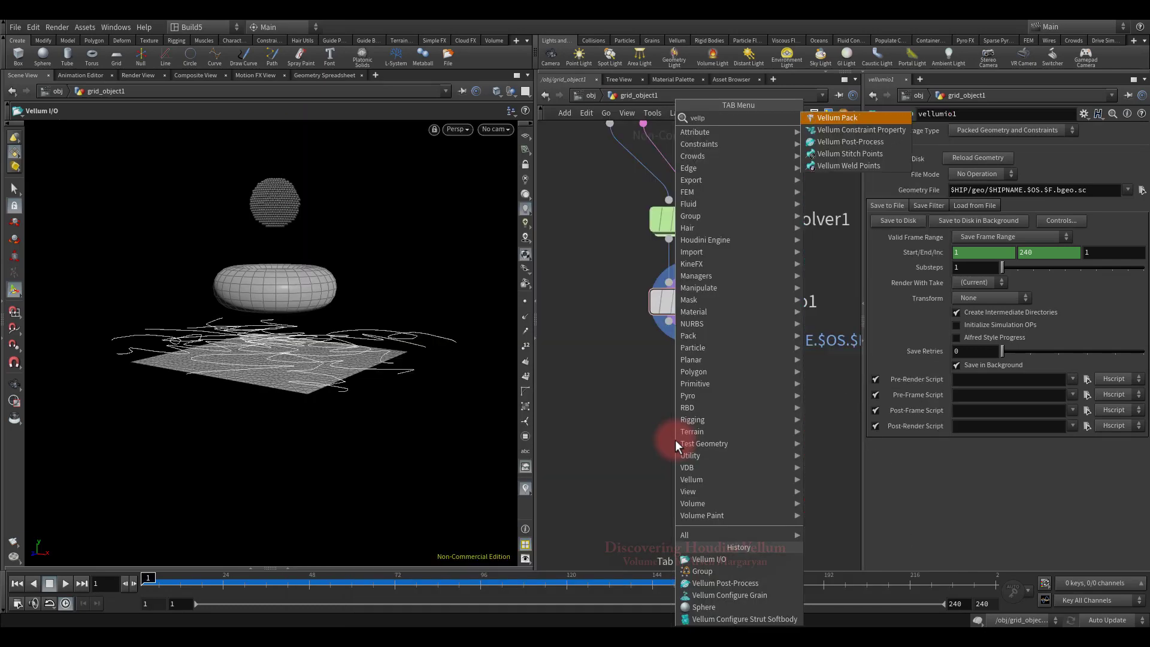
left_click(862, 141)
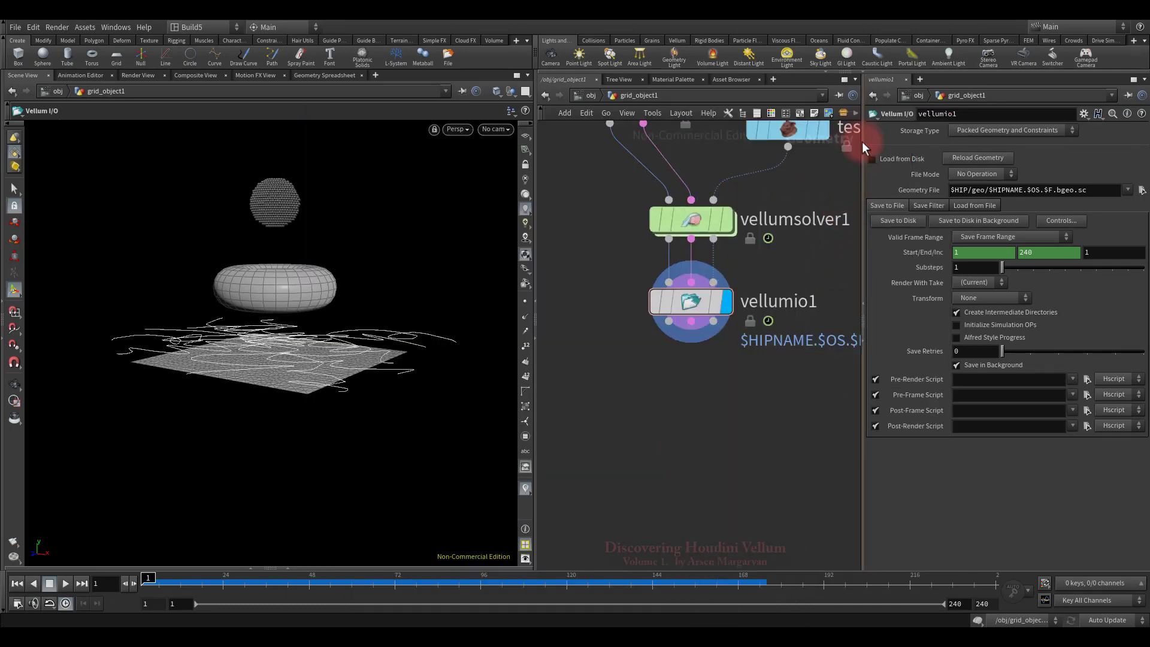
left_click(743, 401)
scroll(737, 494, "down", 2)
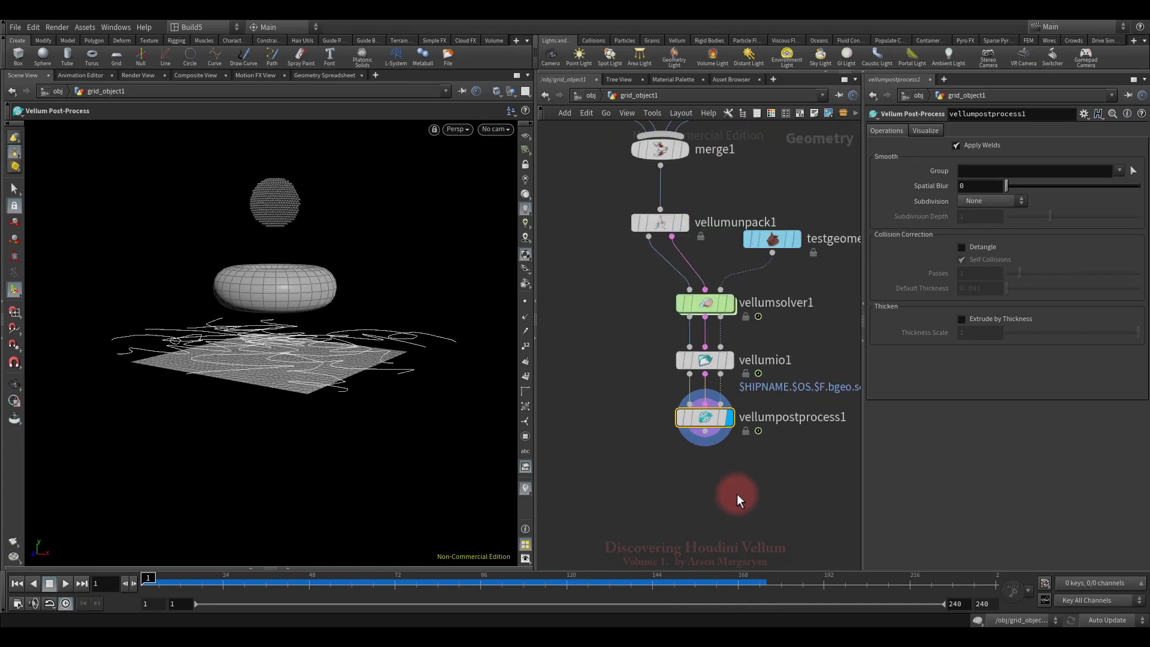
Review the complete node network and examine the drag, pinning, stretch and bend settings of vellumcloth1
middle_click_drag(757, 482, 742, 521)
scroll(742, 520, "down", 3)
scroll(790, 462, "down", 2)
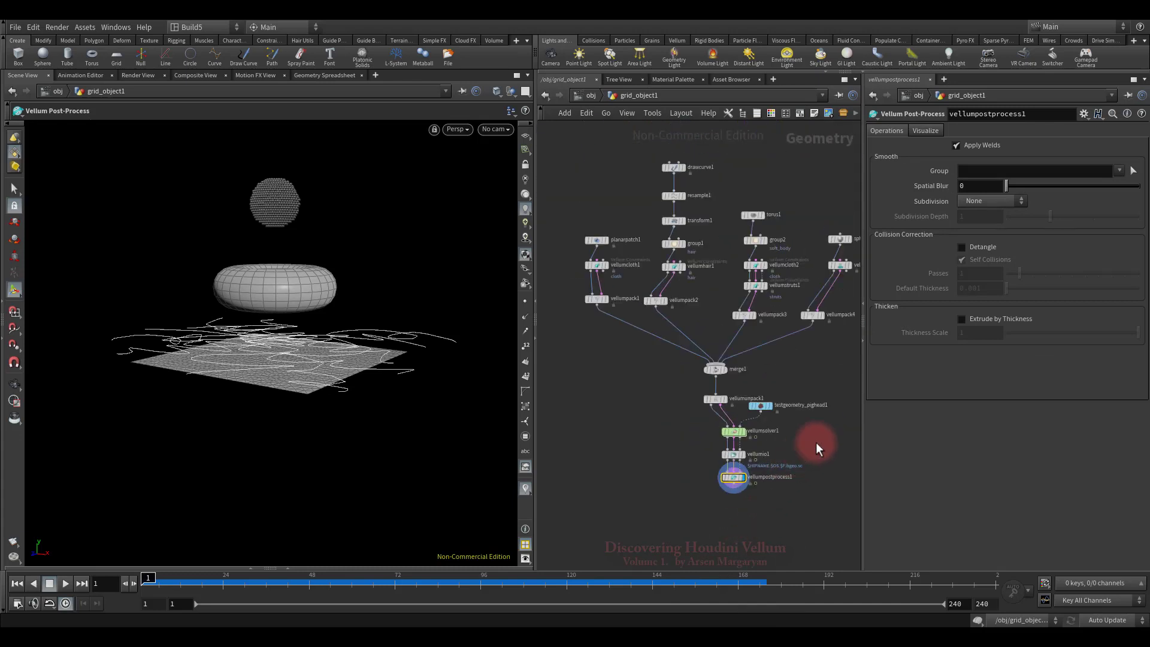
middle_click_drag(816, 443, 792, 451)
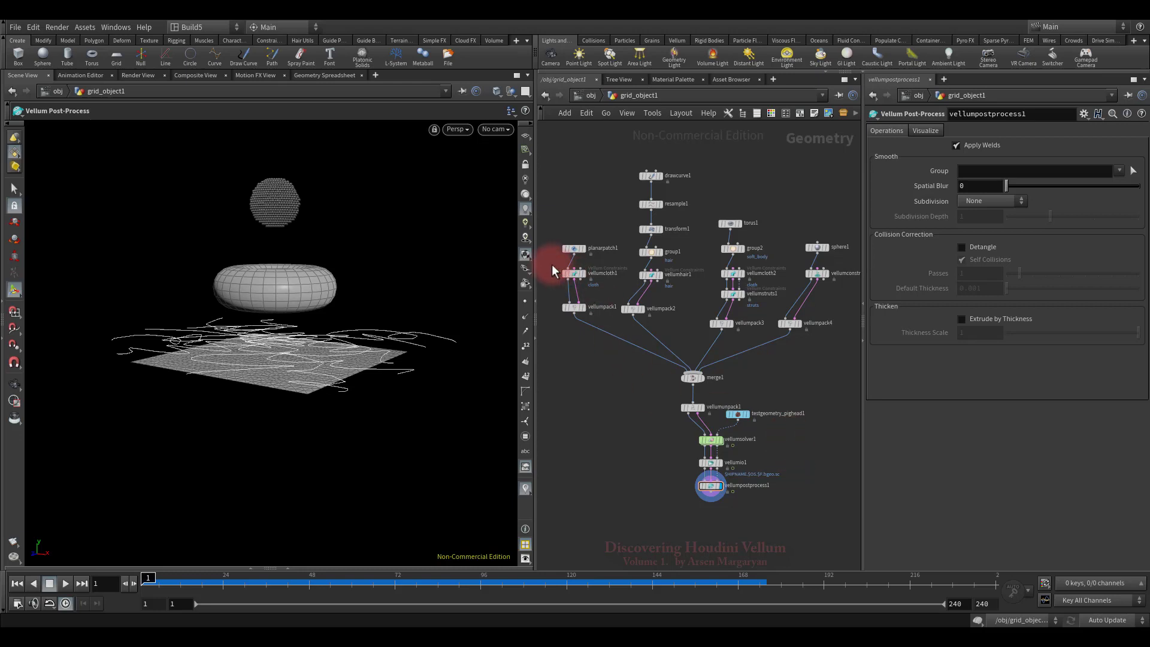
left_click(575, 275)
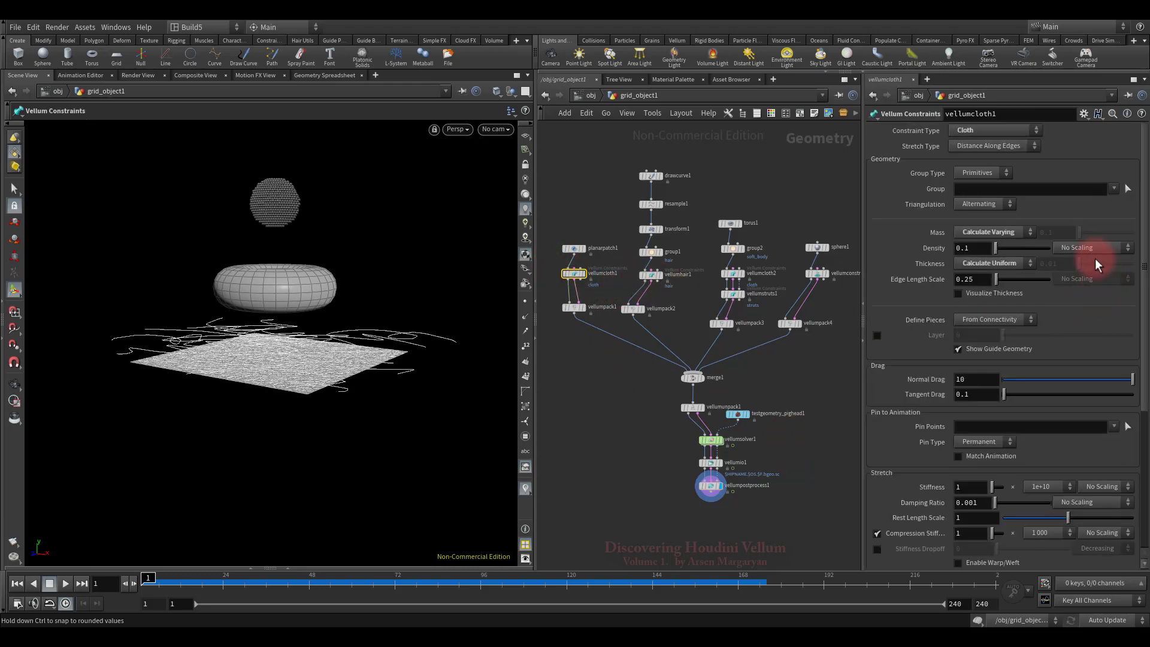
scroll(1091, 253, "down", 3)
scroll(1088, 262, "down", 4)
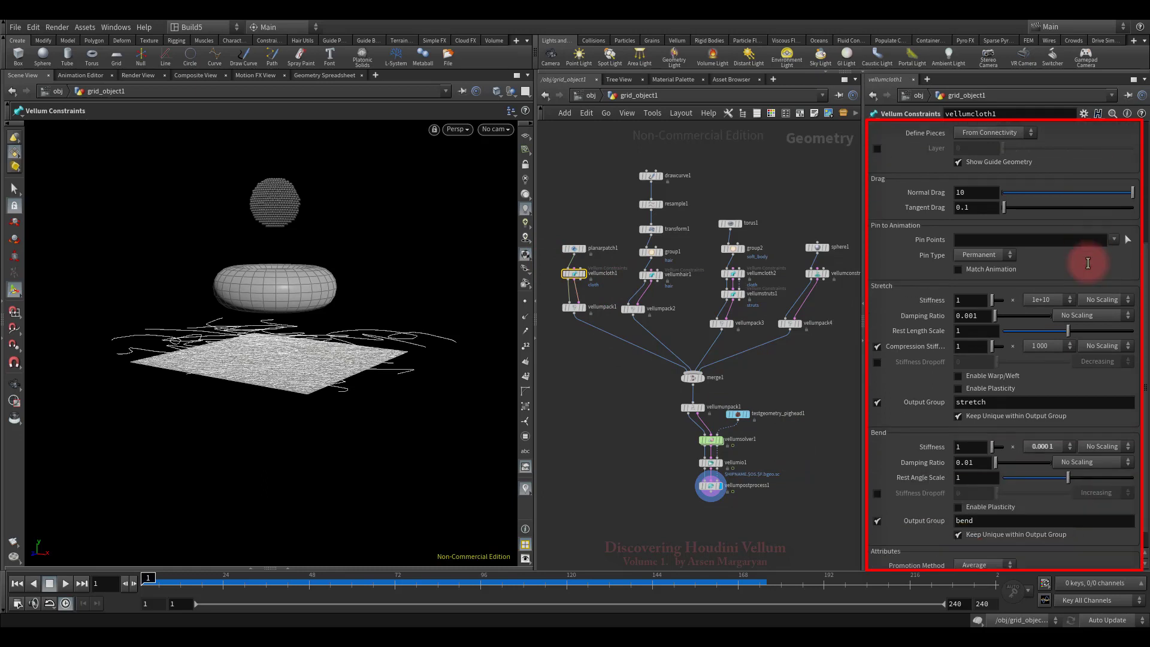
scroll(1065, 425, "up", 3)
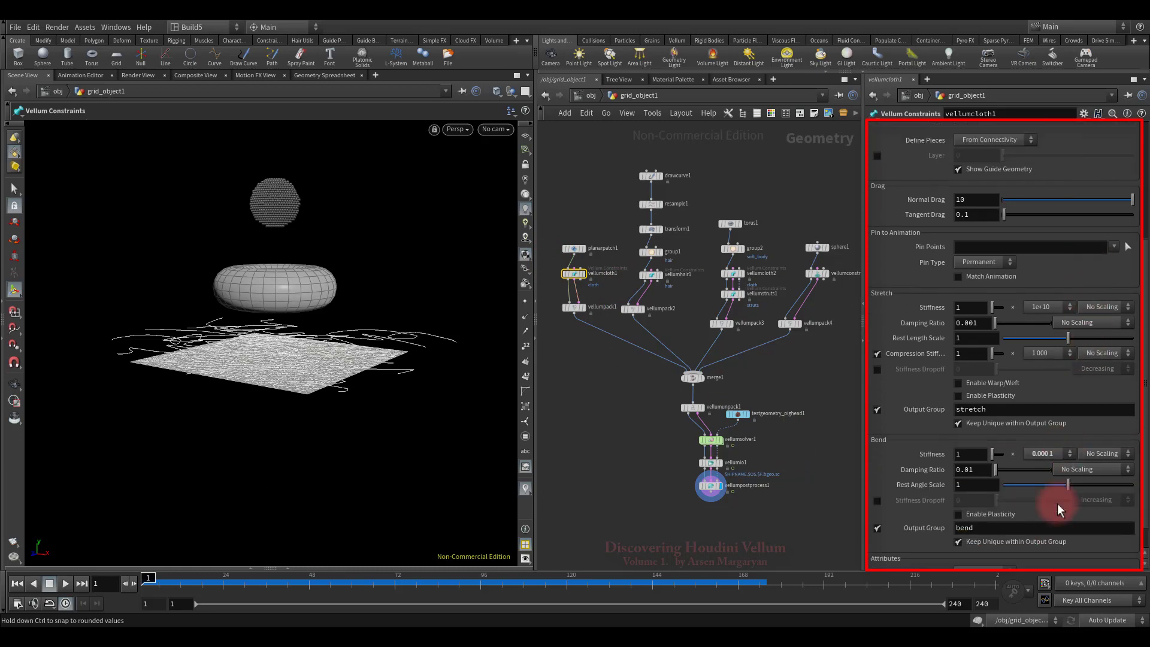
scroll(1067, 420, "up", 4)
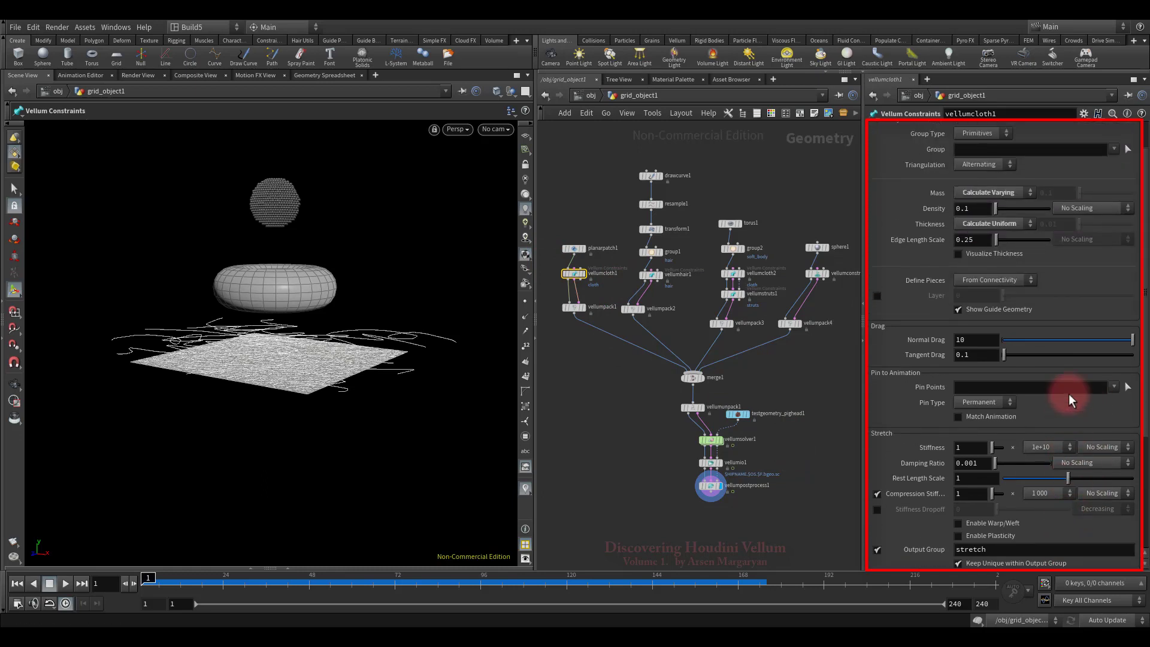